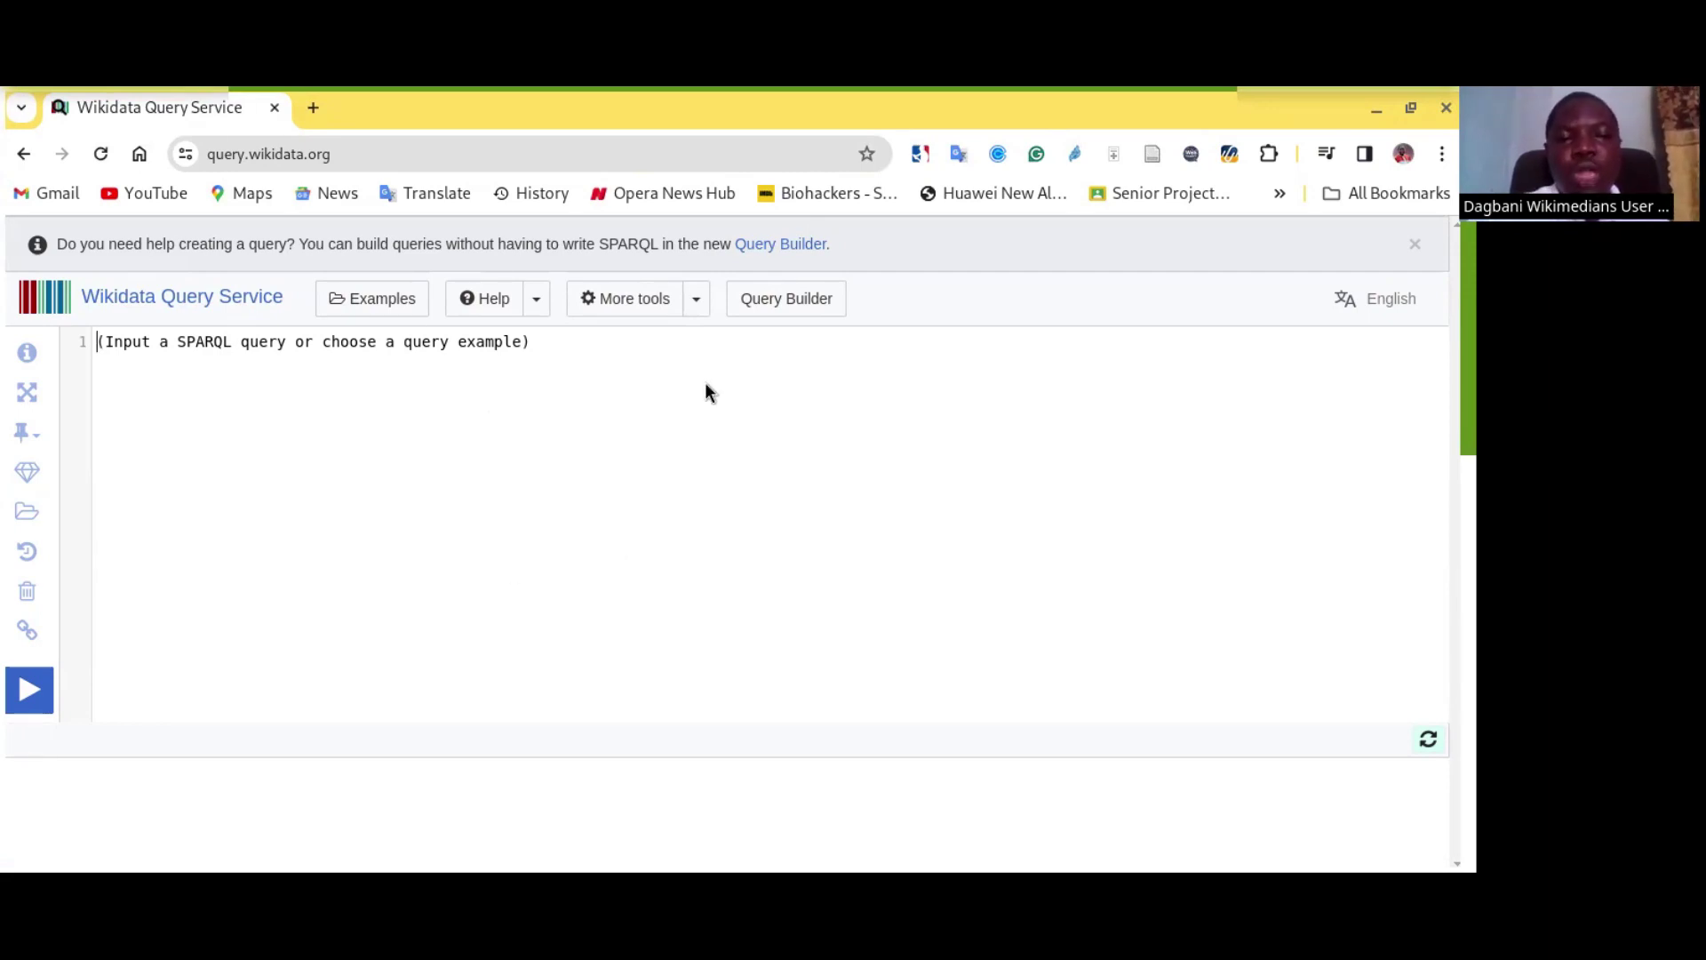
# Step: Open the visual Query Builder and check which match options its first condition offers
pyautogui.click(785, 308)
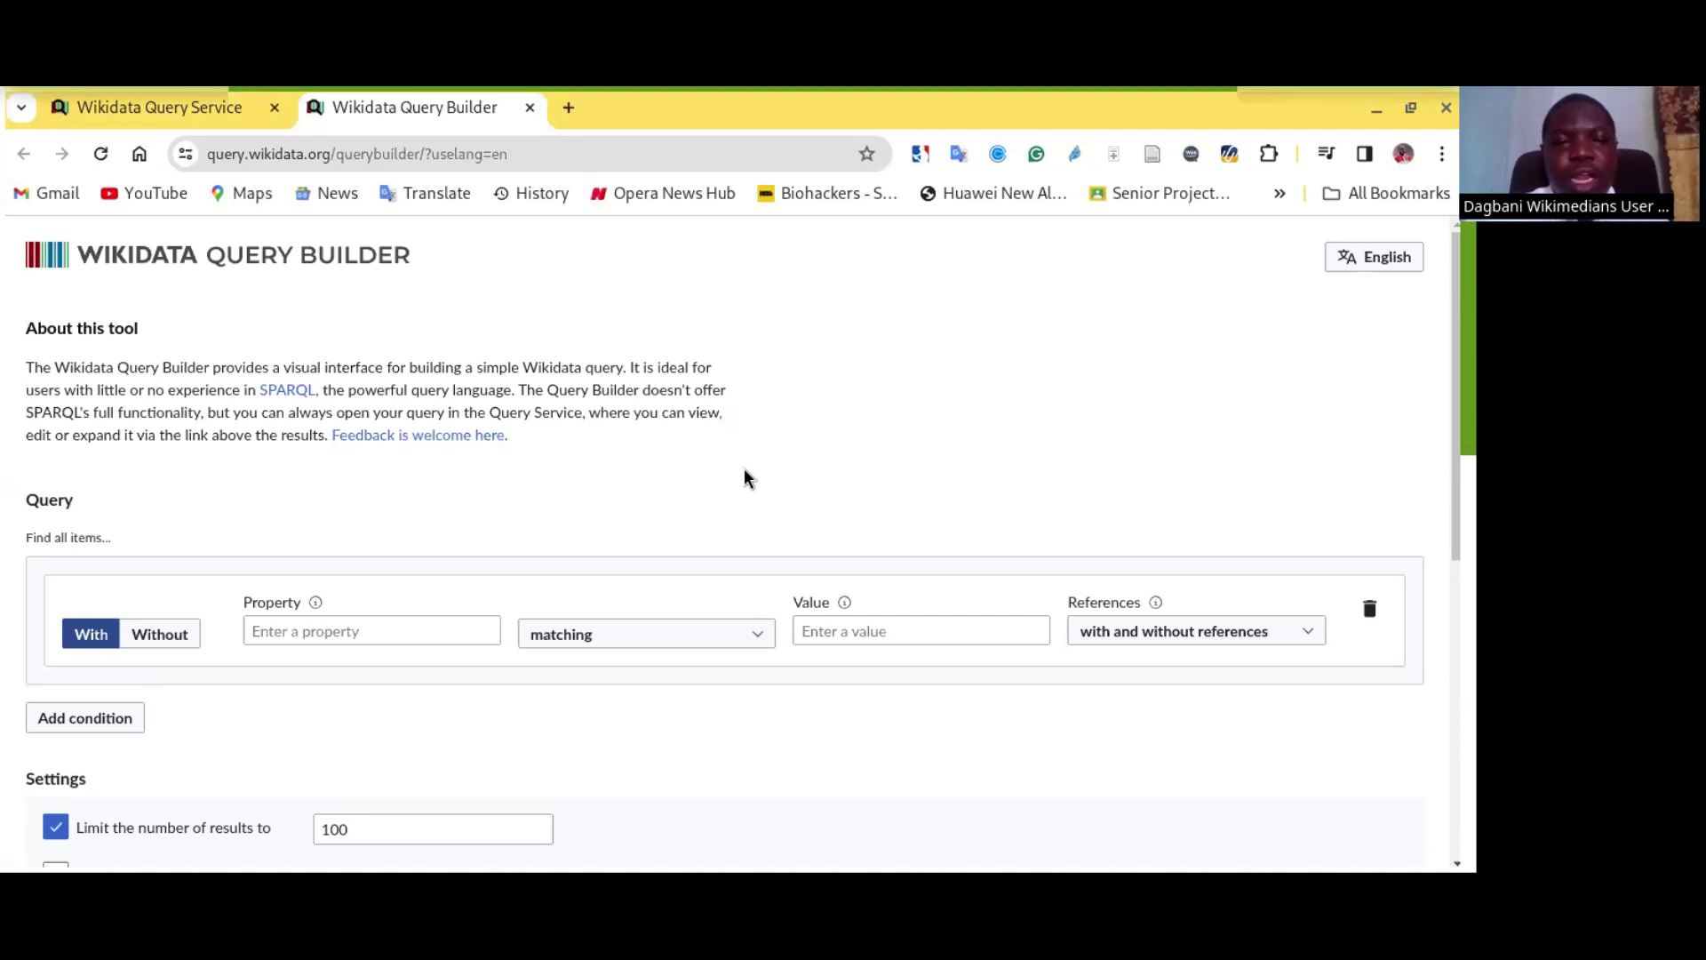
pyautogui.scroll(-1, 745, 471)
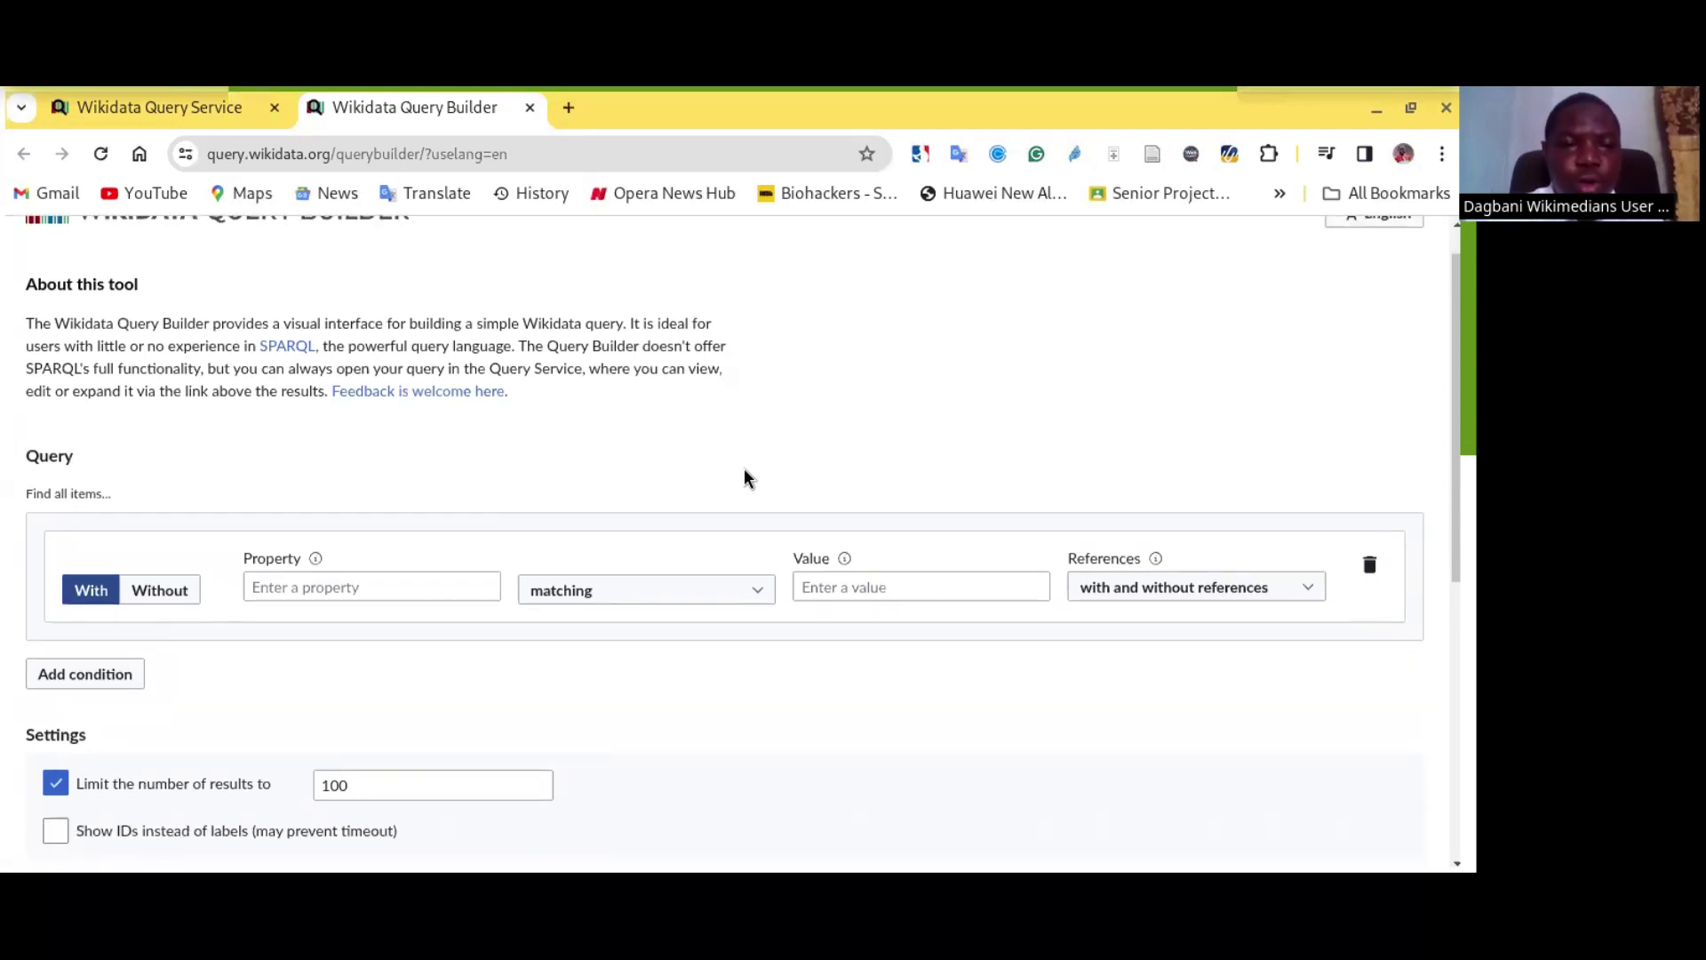
pyautogui.scroll(-1, 745, 478)
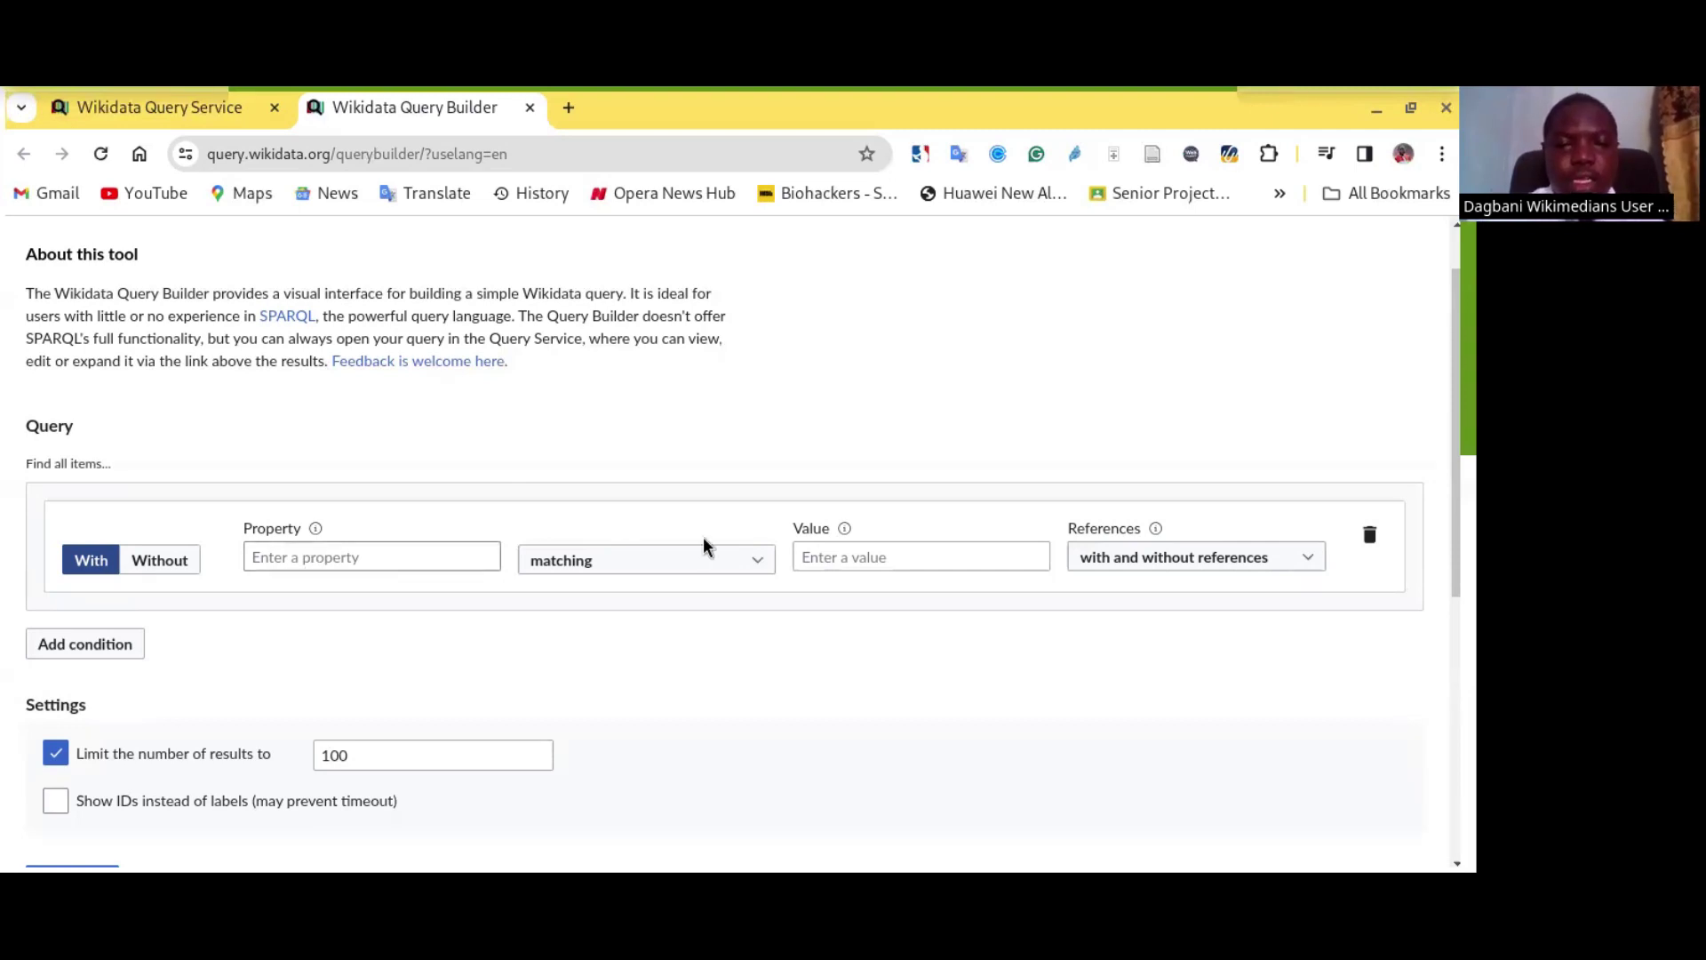
pyautogui.click(760, 570)
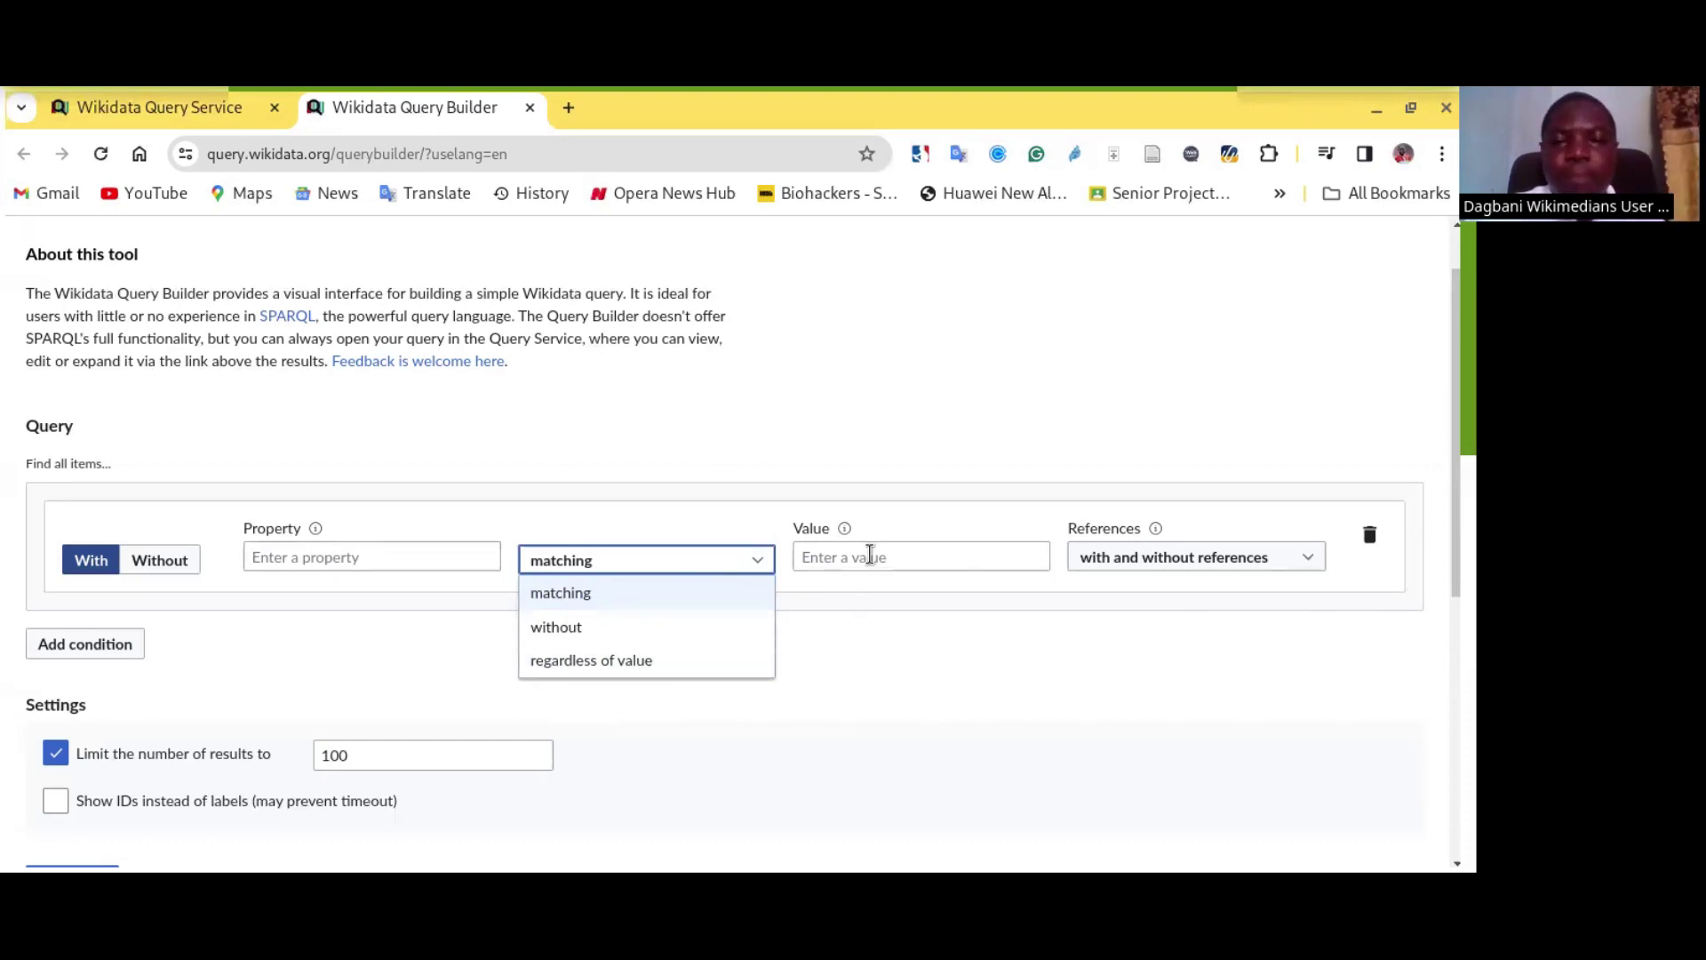
pyautogui.click(911, 548)
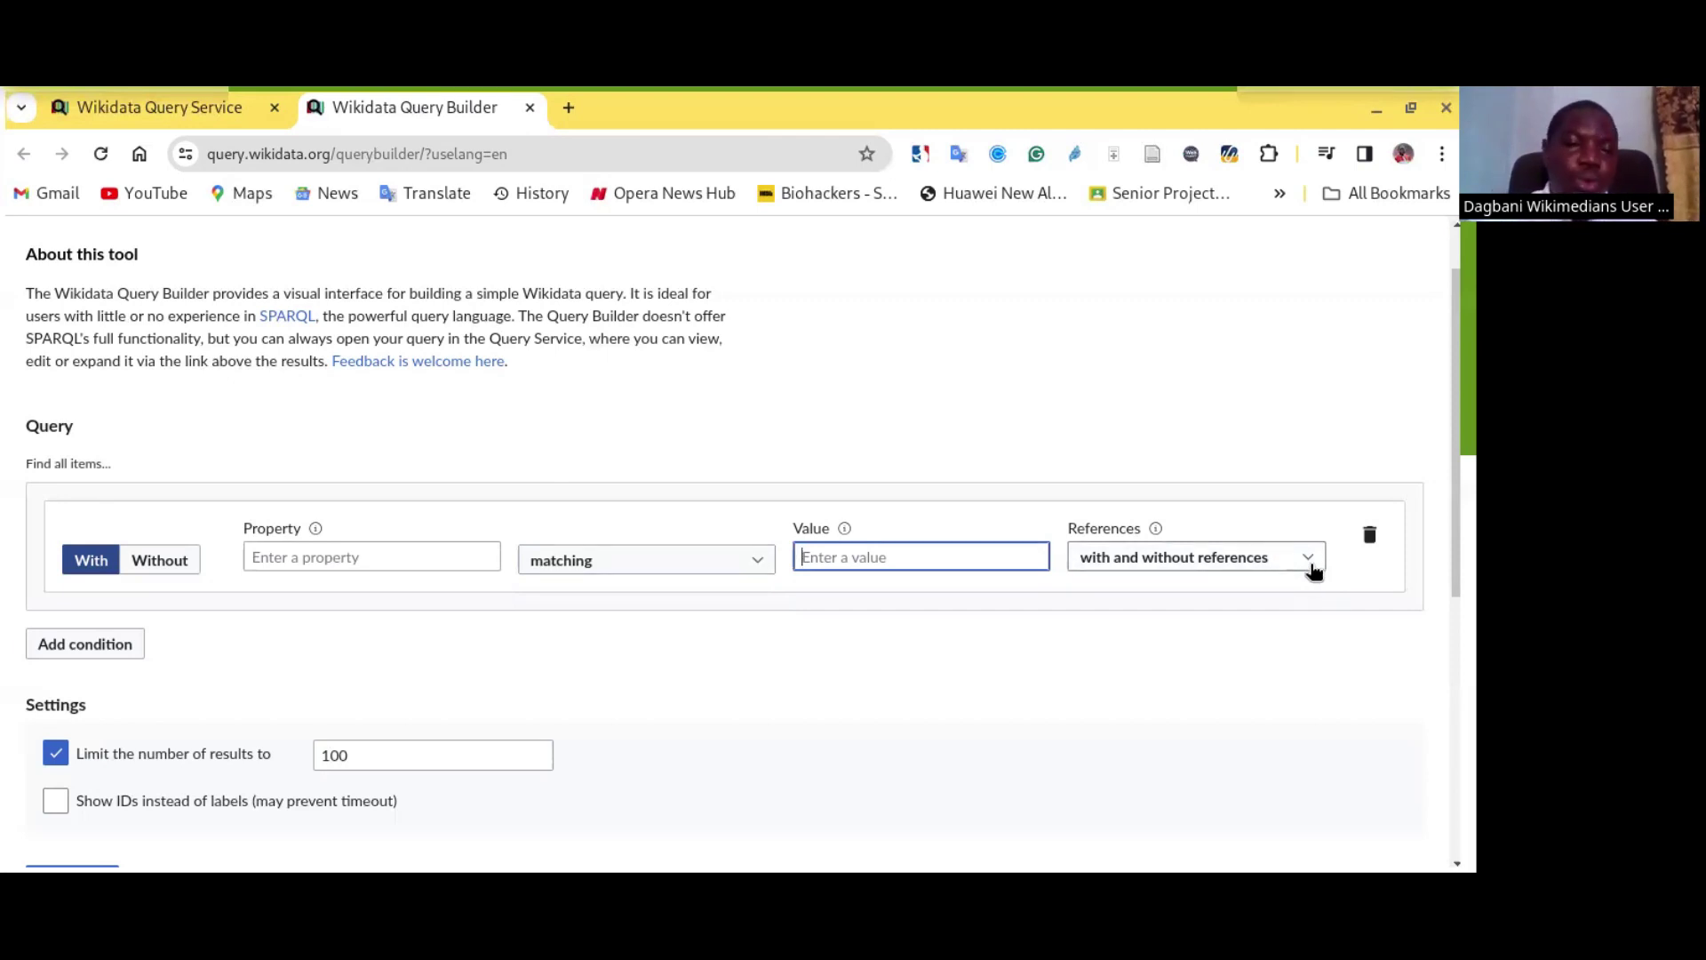
# Step: Set the first condition to the property instance of matching human, excluding related values from the search
pyautogui.click(400, 565)
pyautogui.write('instan')
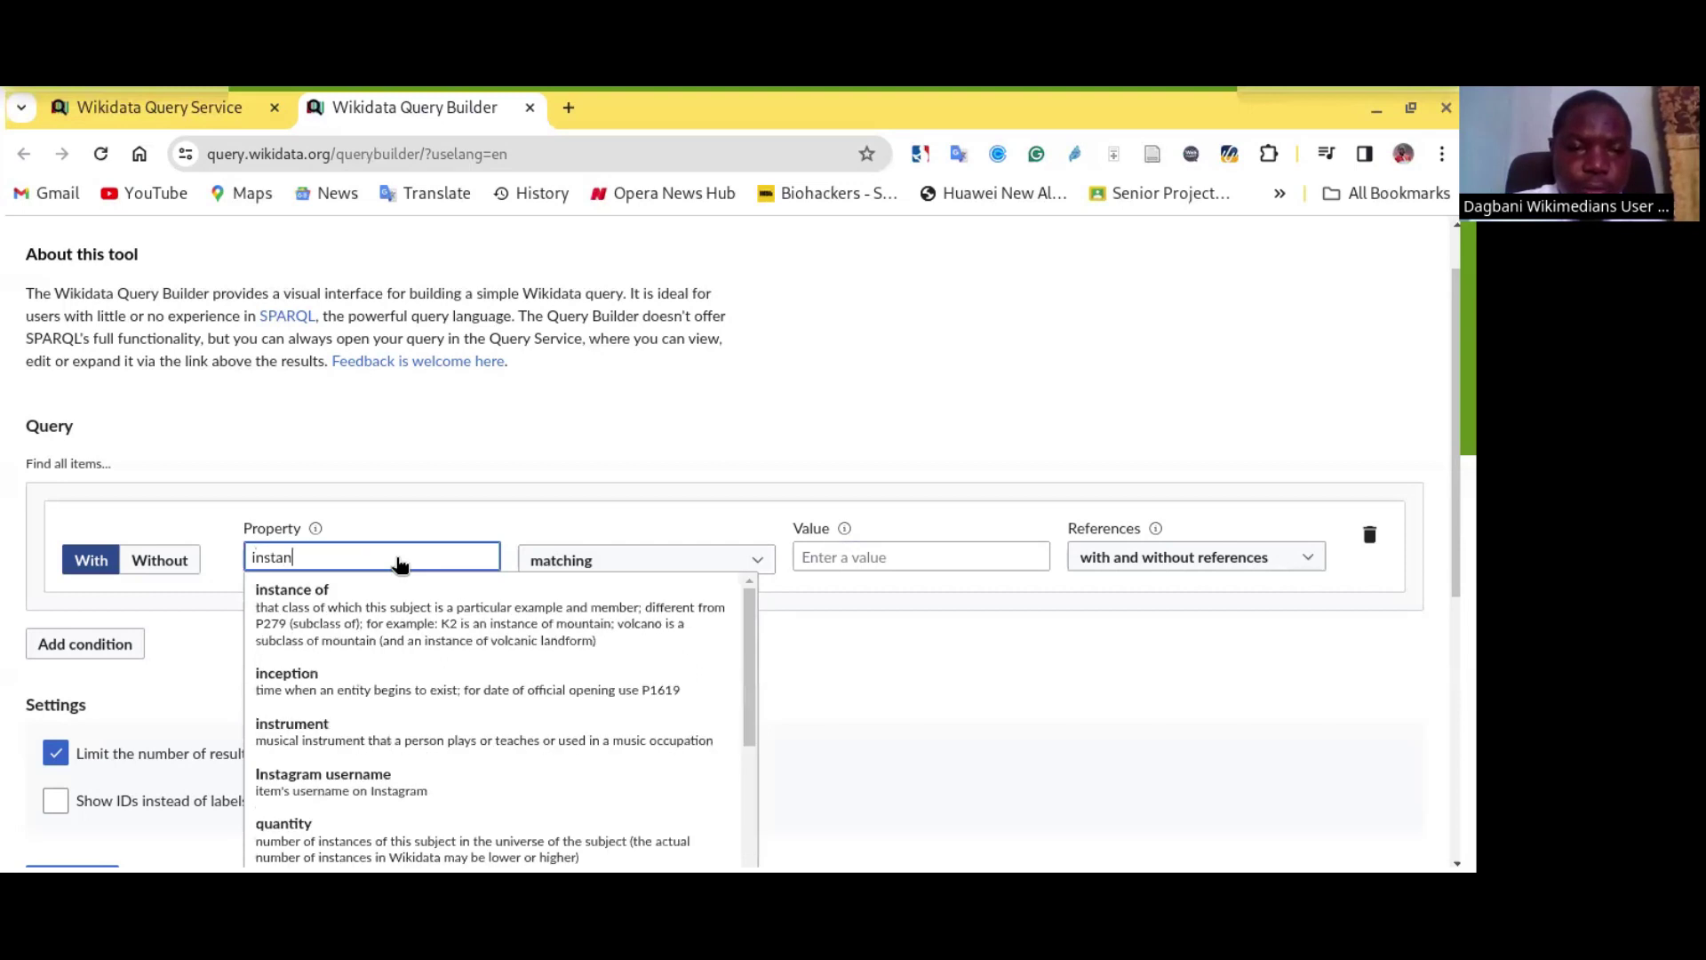
pyautogui.click(375, 625)
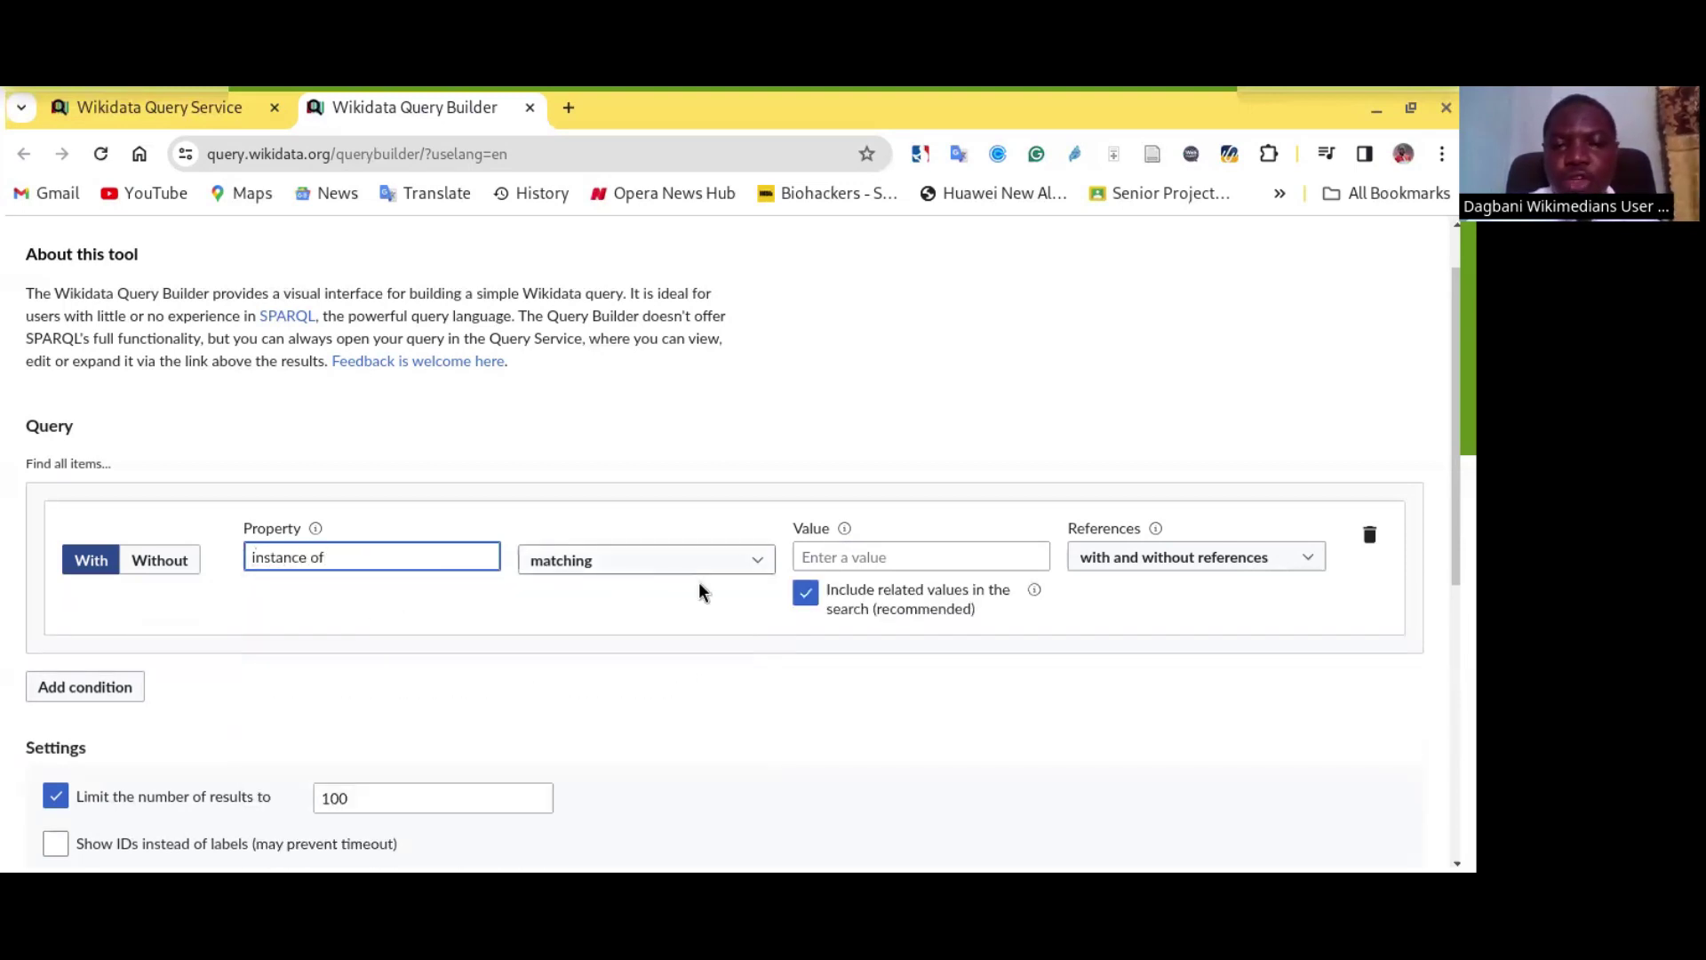
pyautogui.click(889, 562)
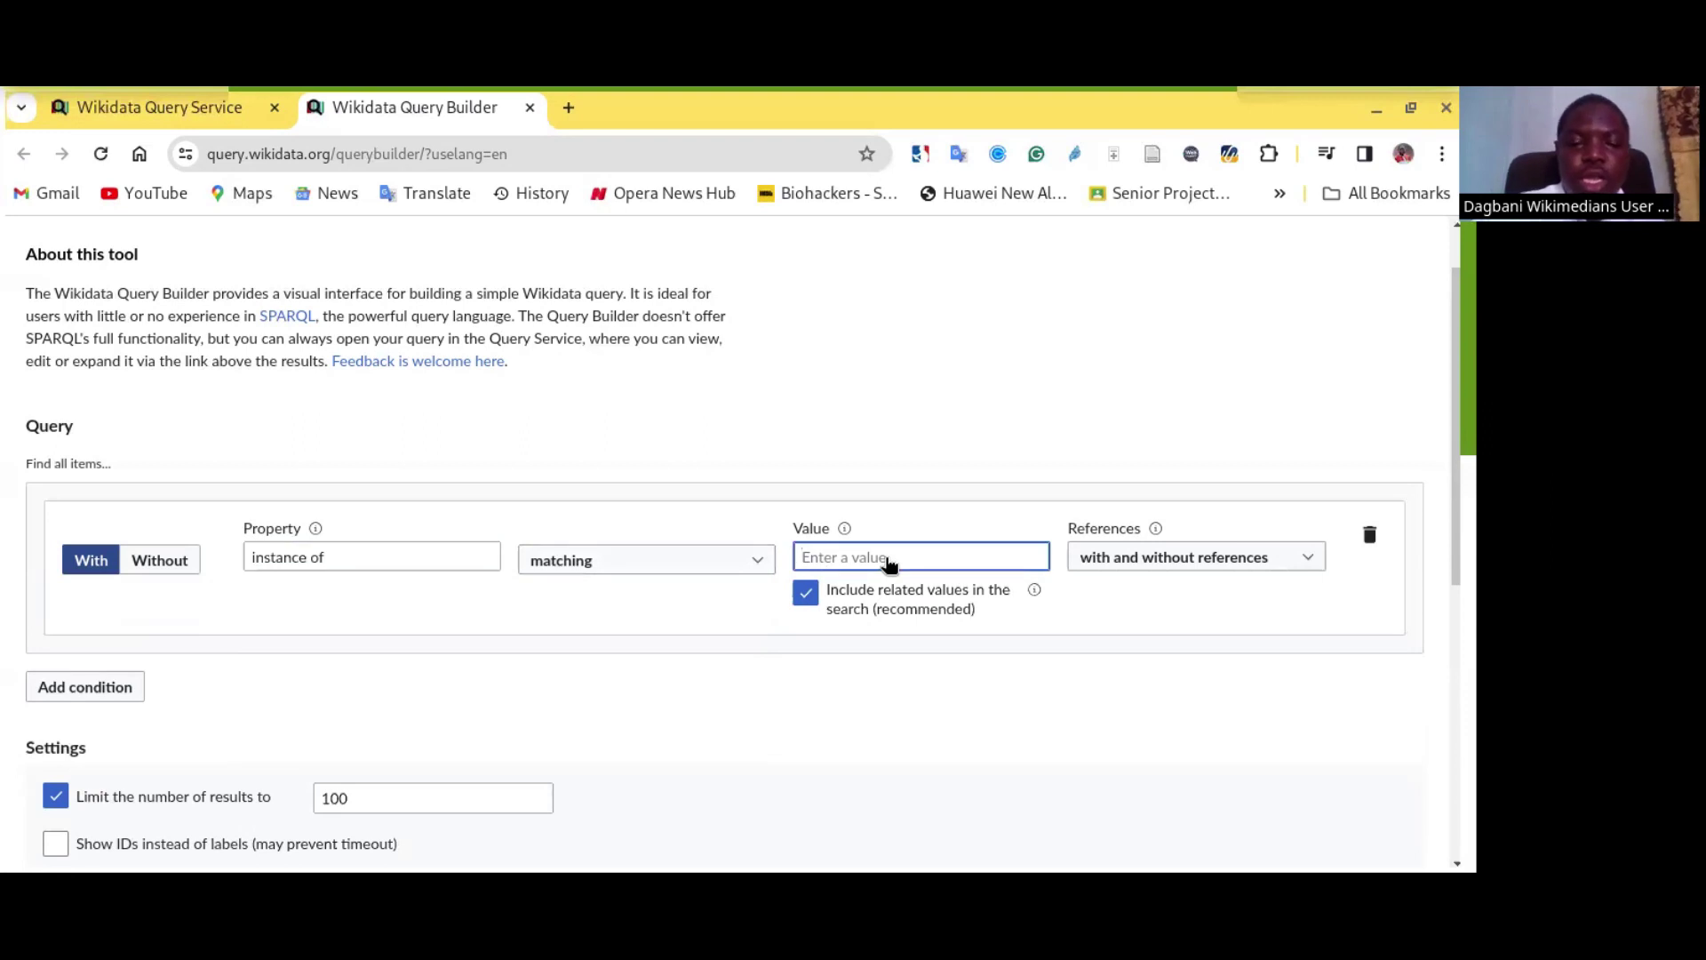
pyautogui.write('huma')
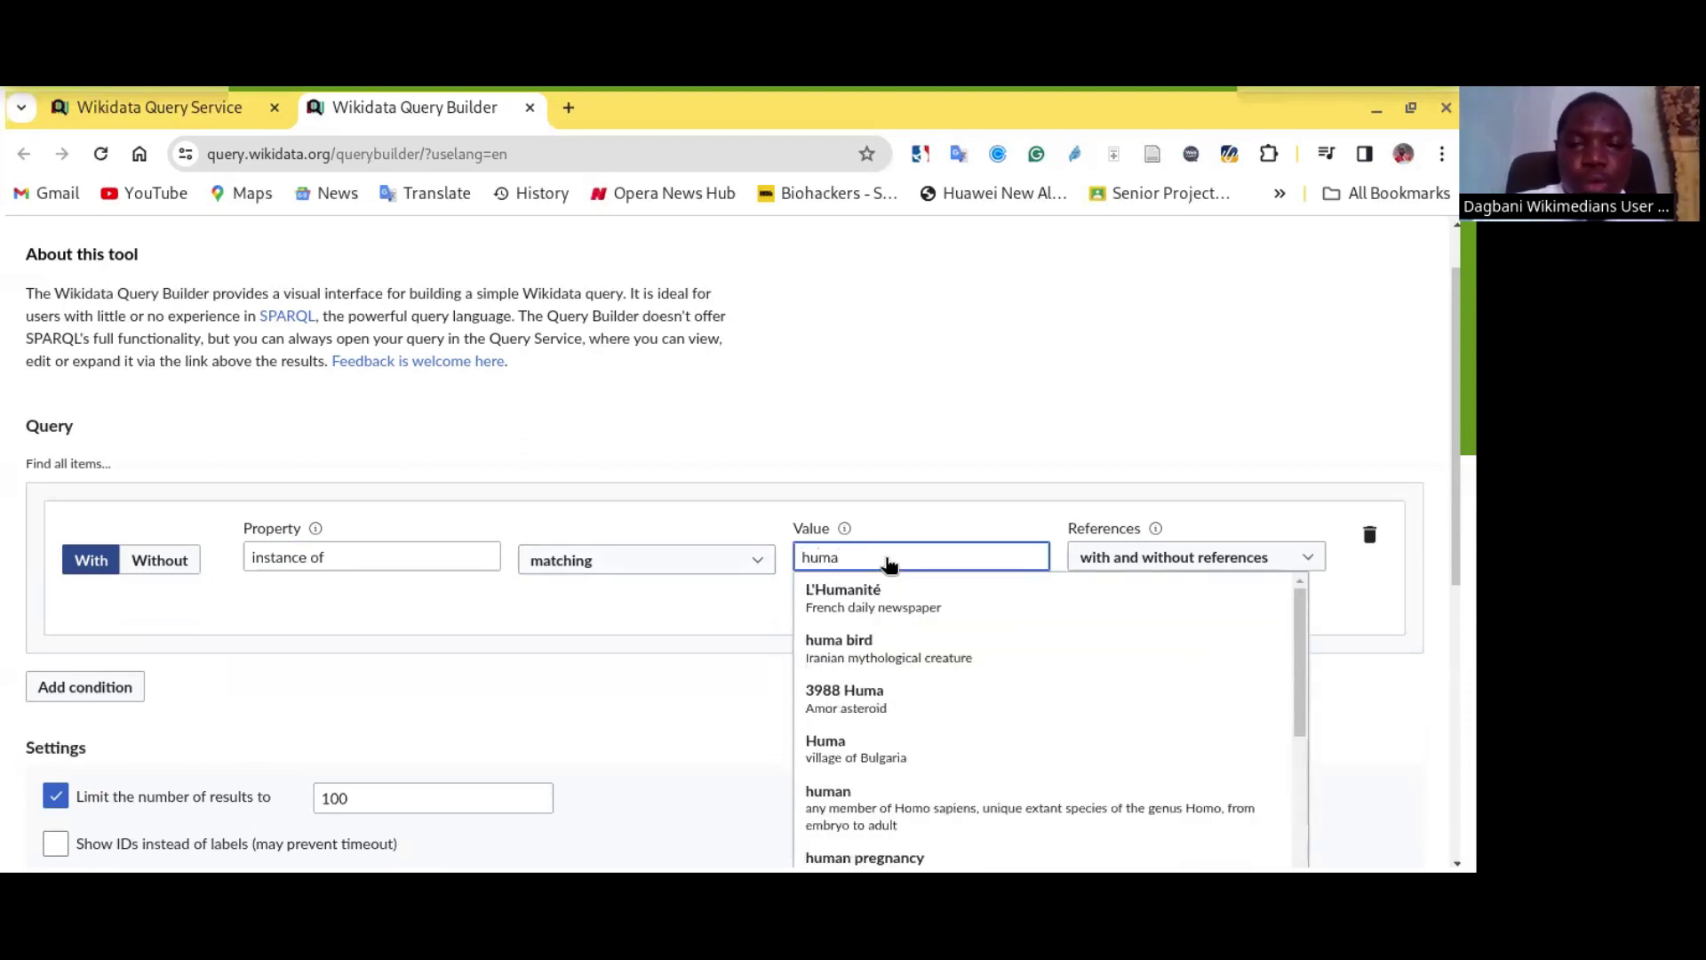
pyautogui.write('n')
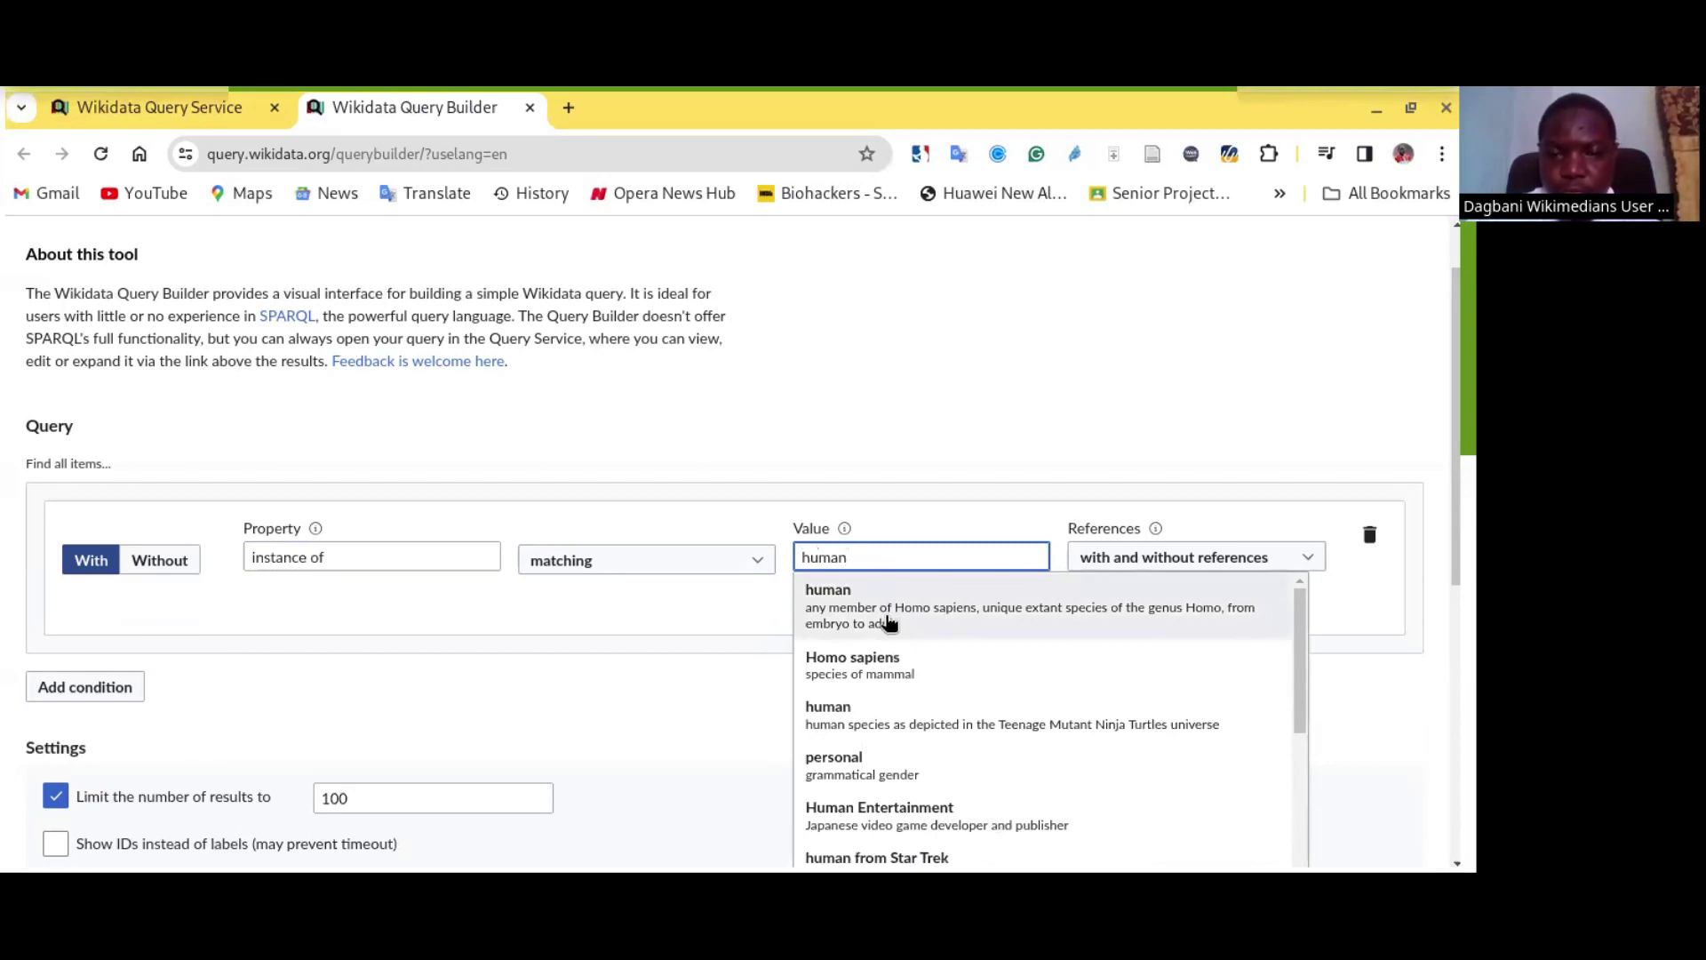
pyautogui.click(889, 622)
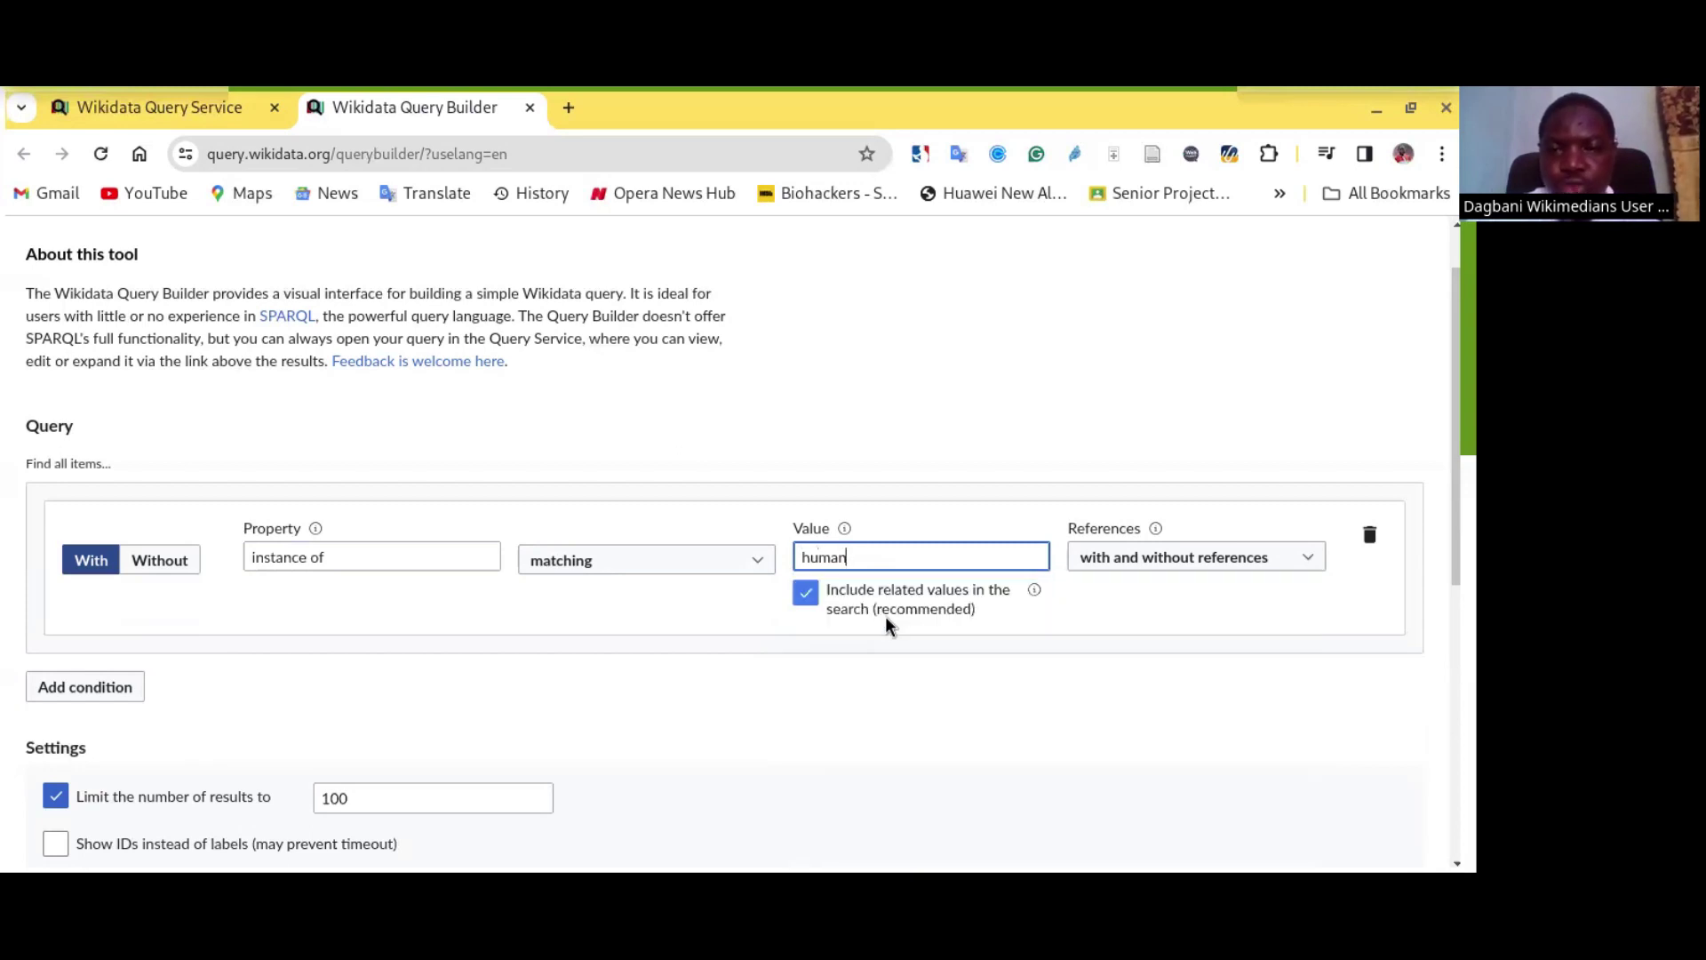
pyautogui.click(806, 595)
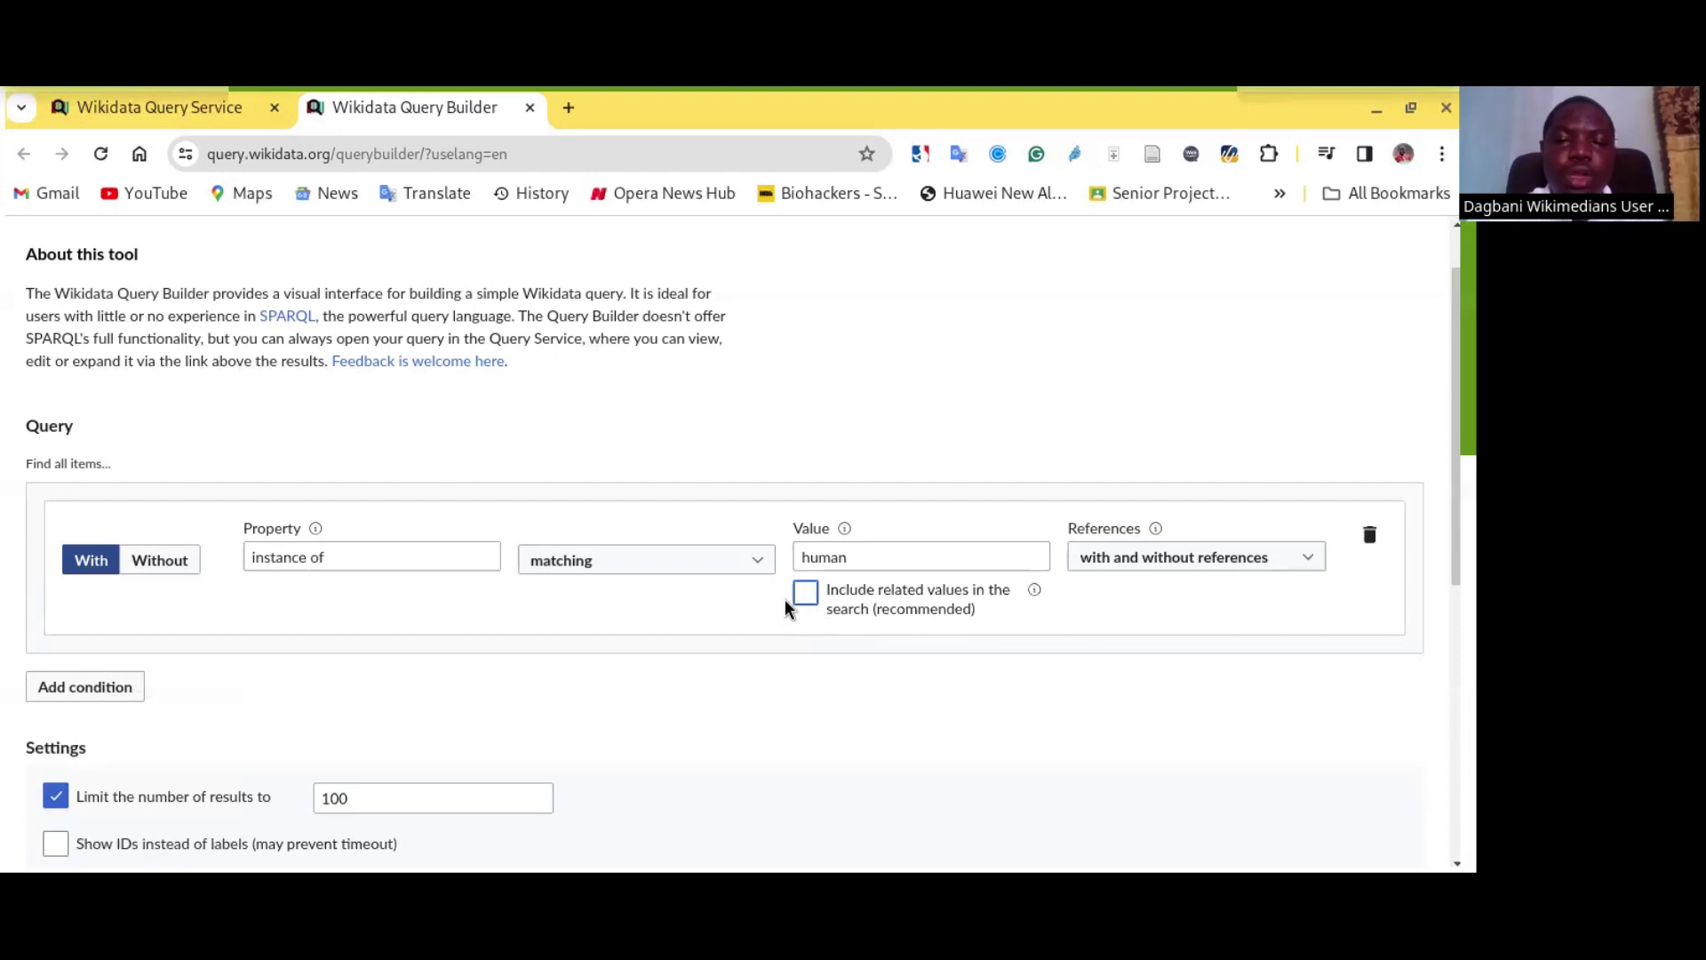
# Step: Add a second condition with the property sex or gender matching female, excluding related values from the search
pyautogui.click(84, 691)
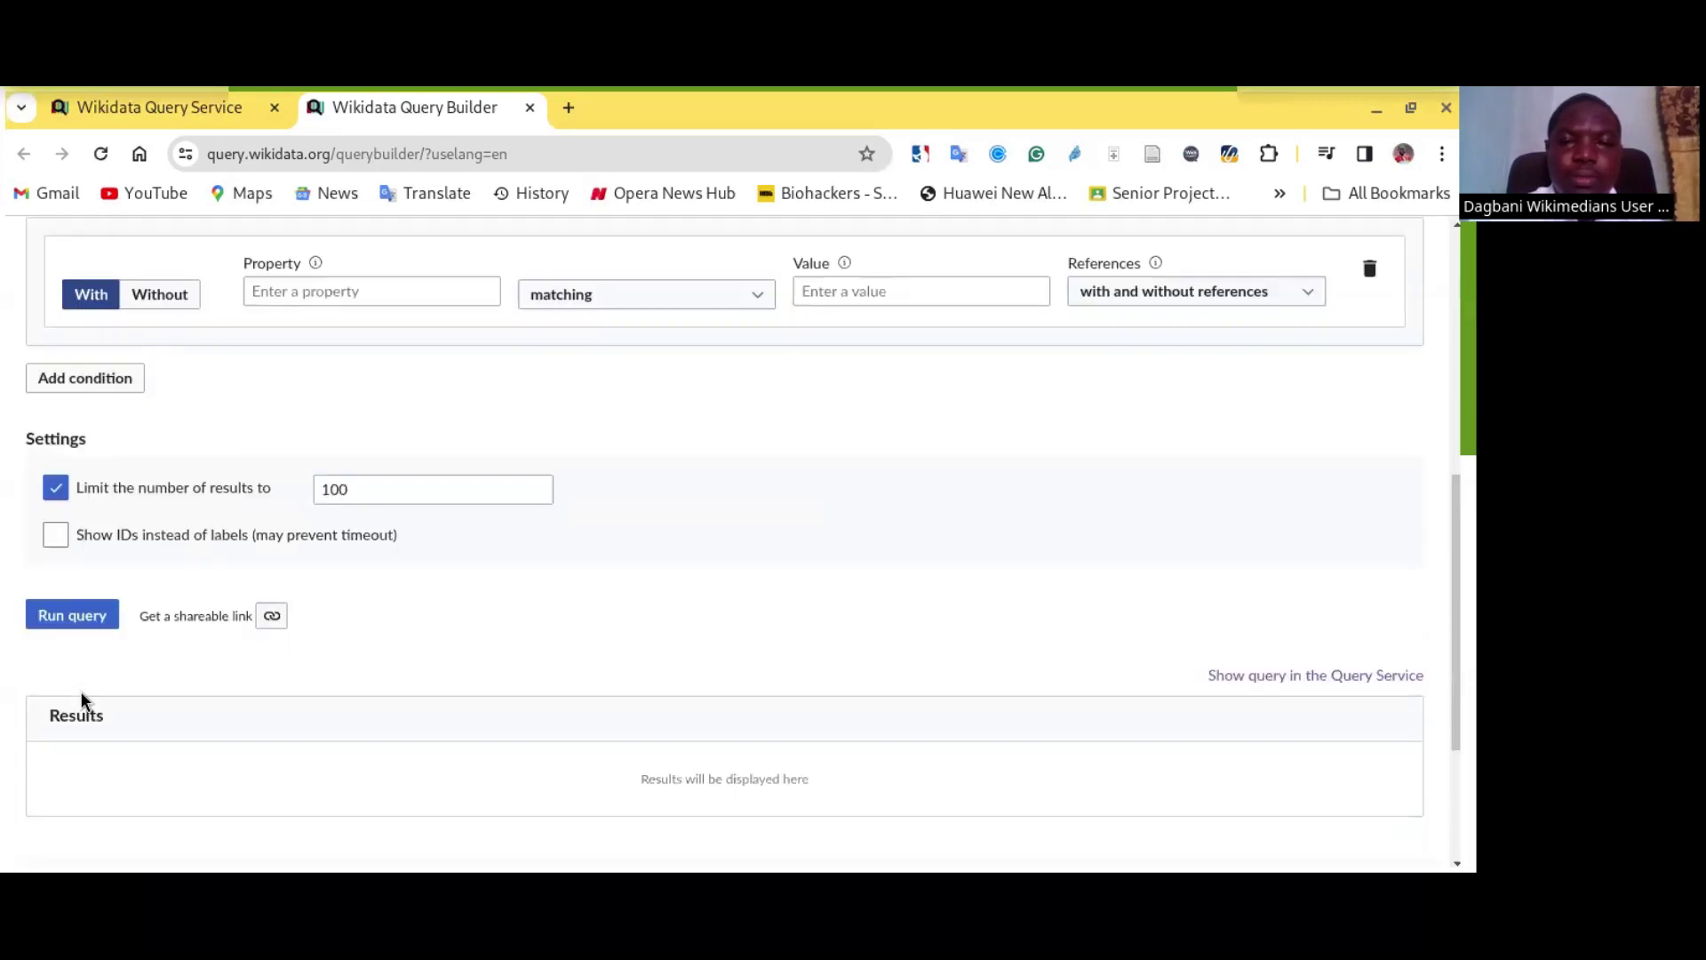
pyautogui.scroll(5, 456, 547)
pyautogui.scroll(-1, 455, 547)
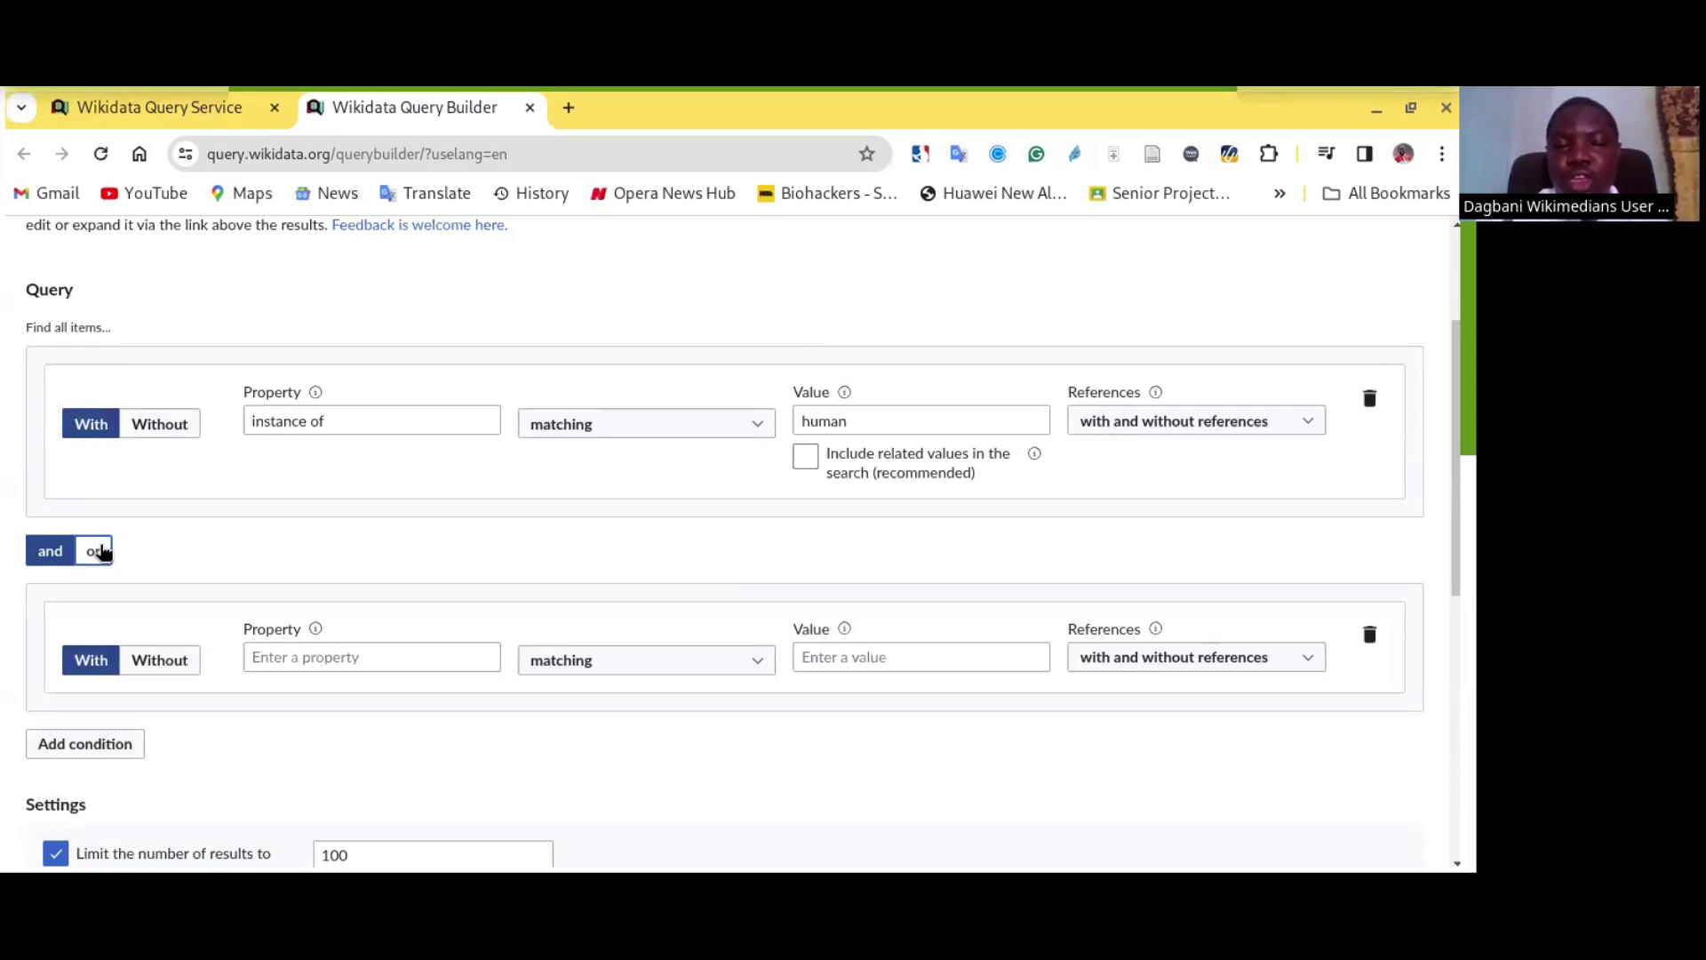
pyautogui.click(328, 670)
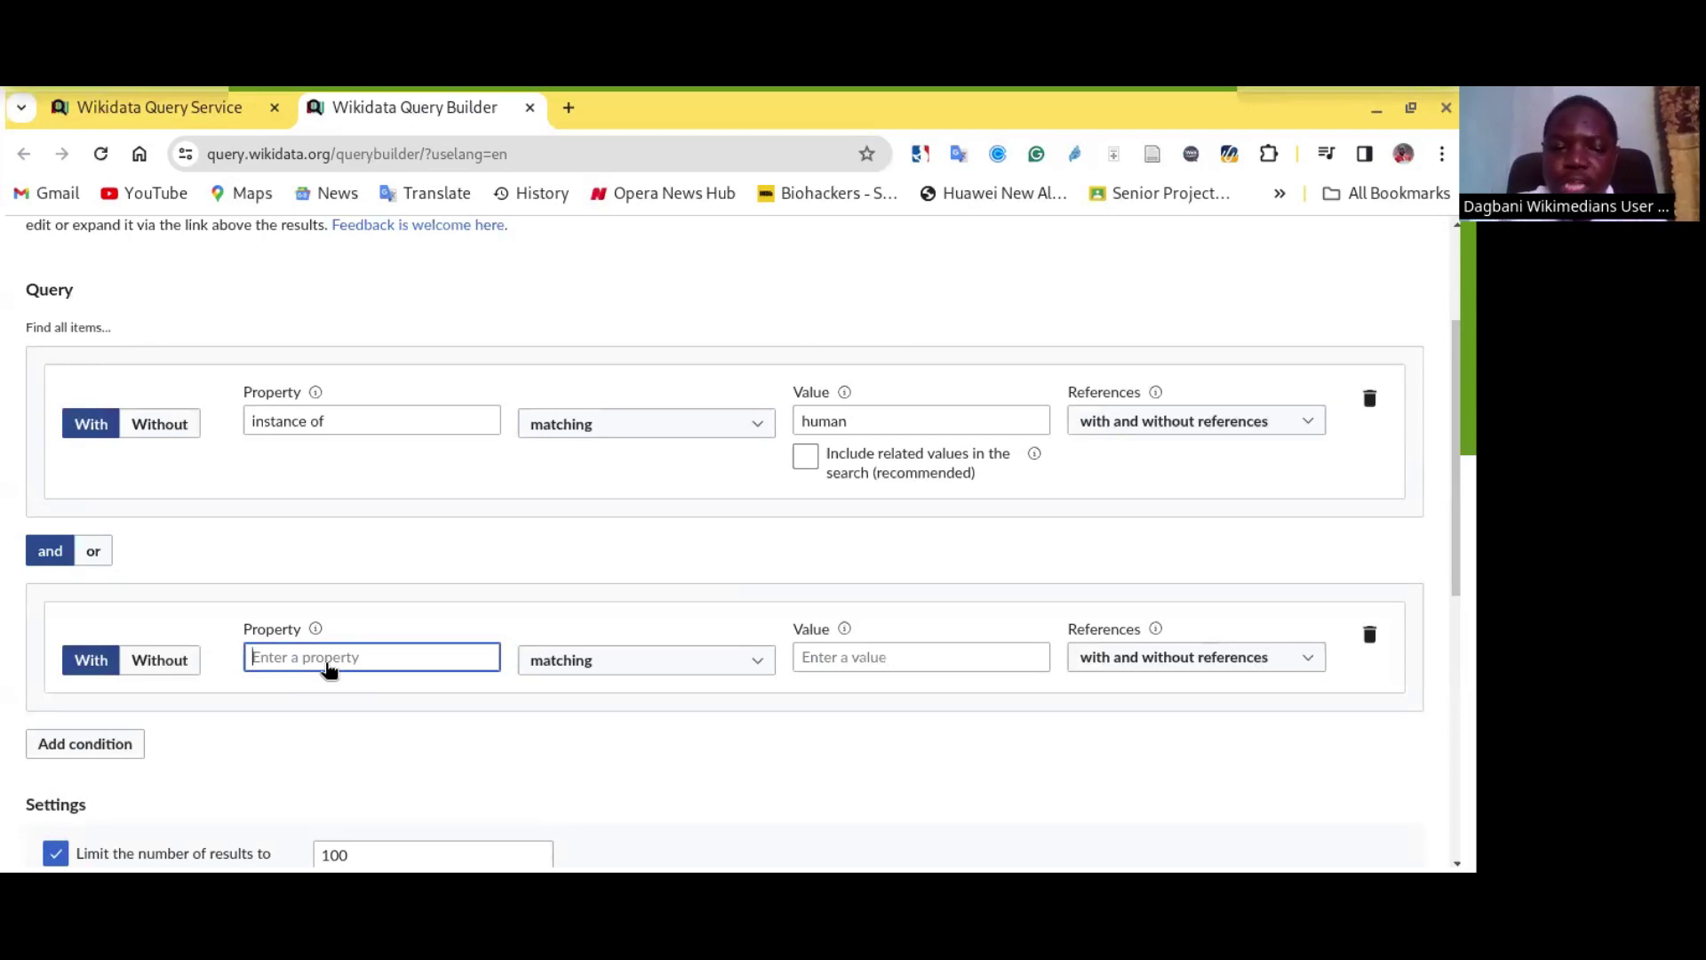
pyautogui.write('sex')
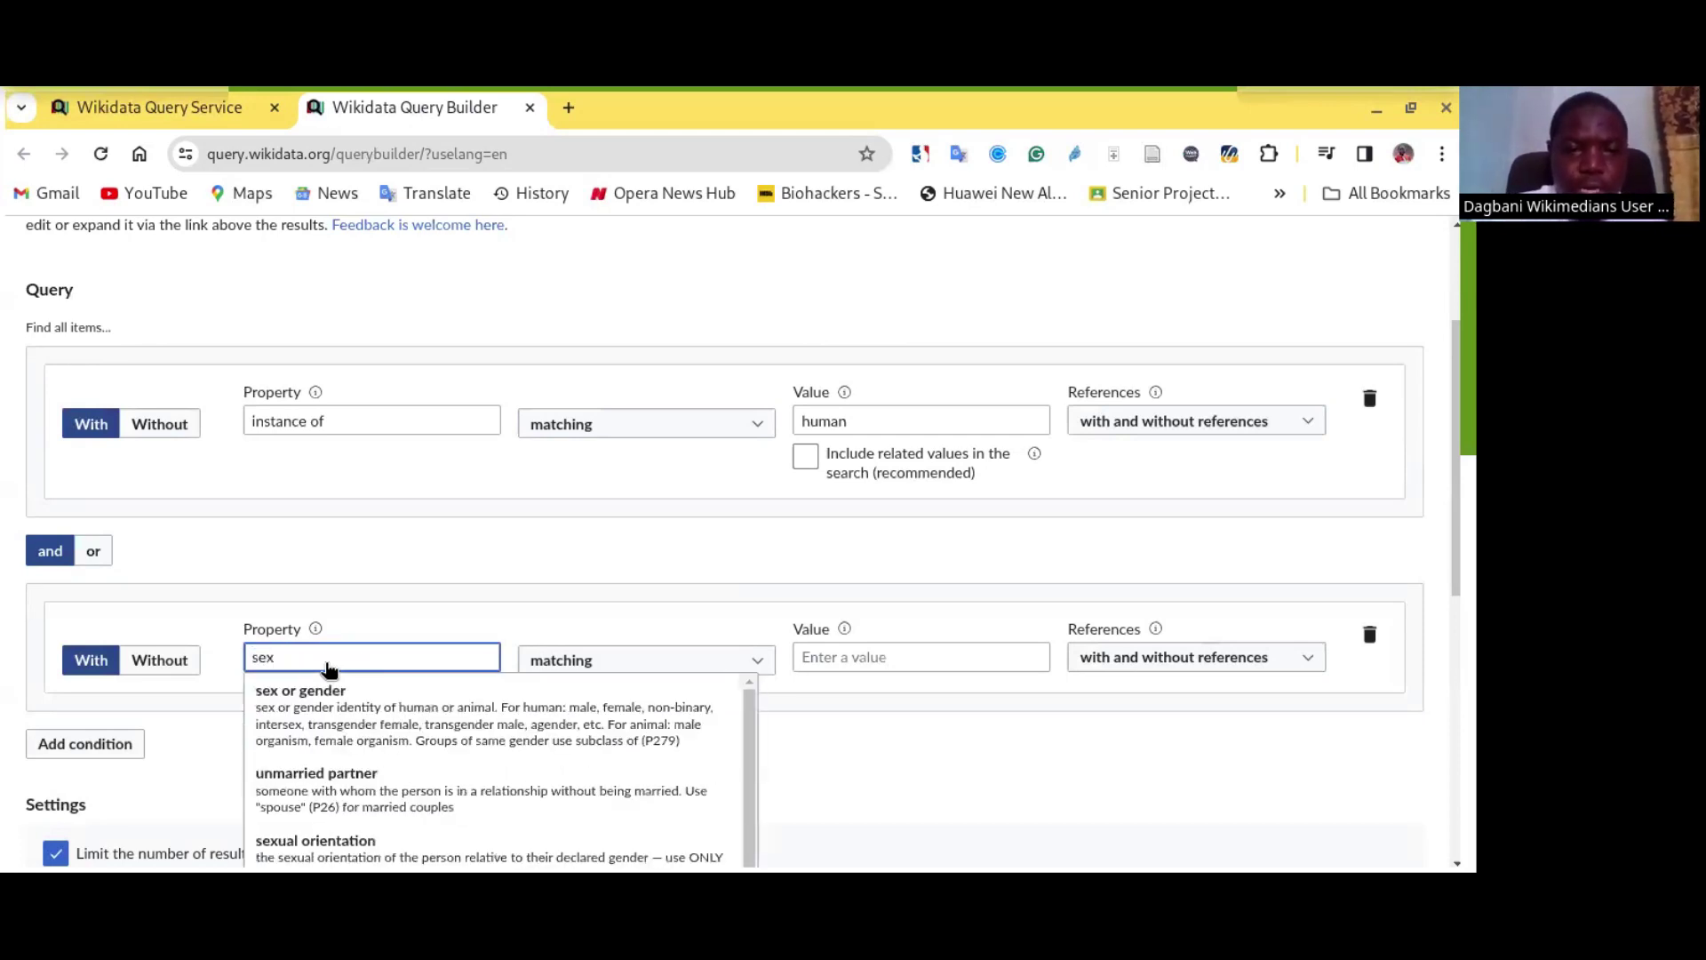
pyautogui.click(372, 711)
pyautogui.click(851, 662)
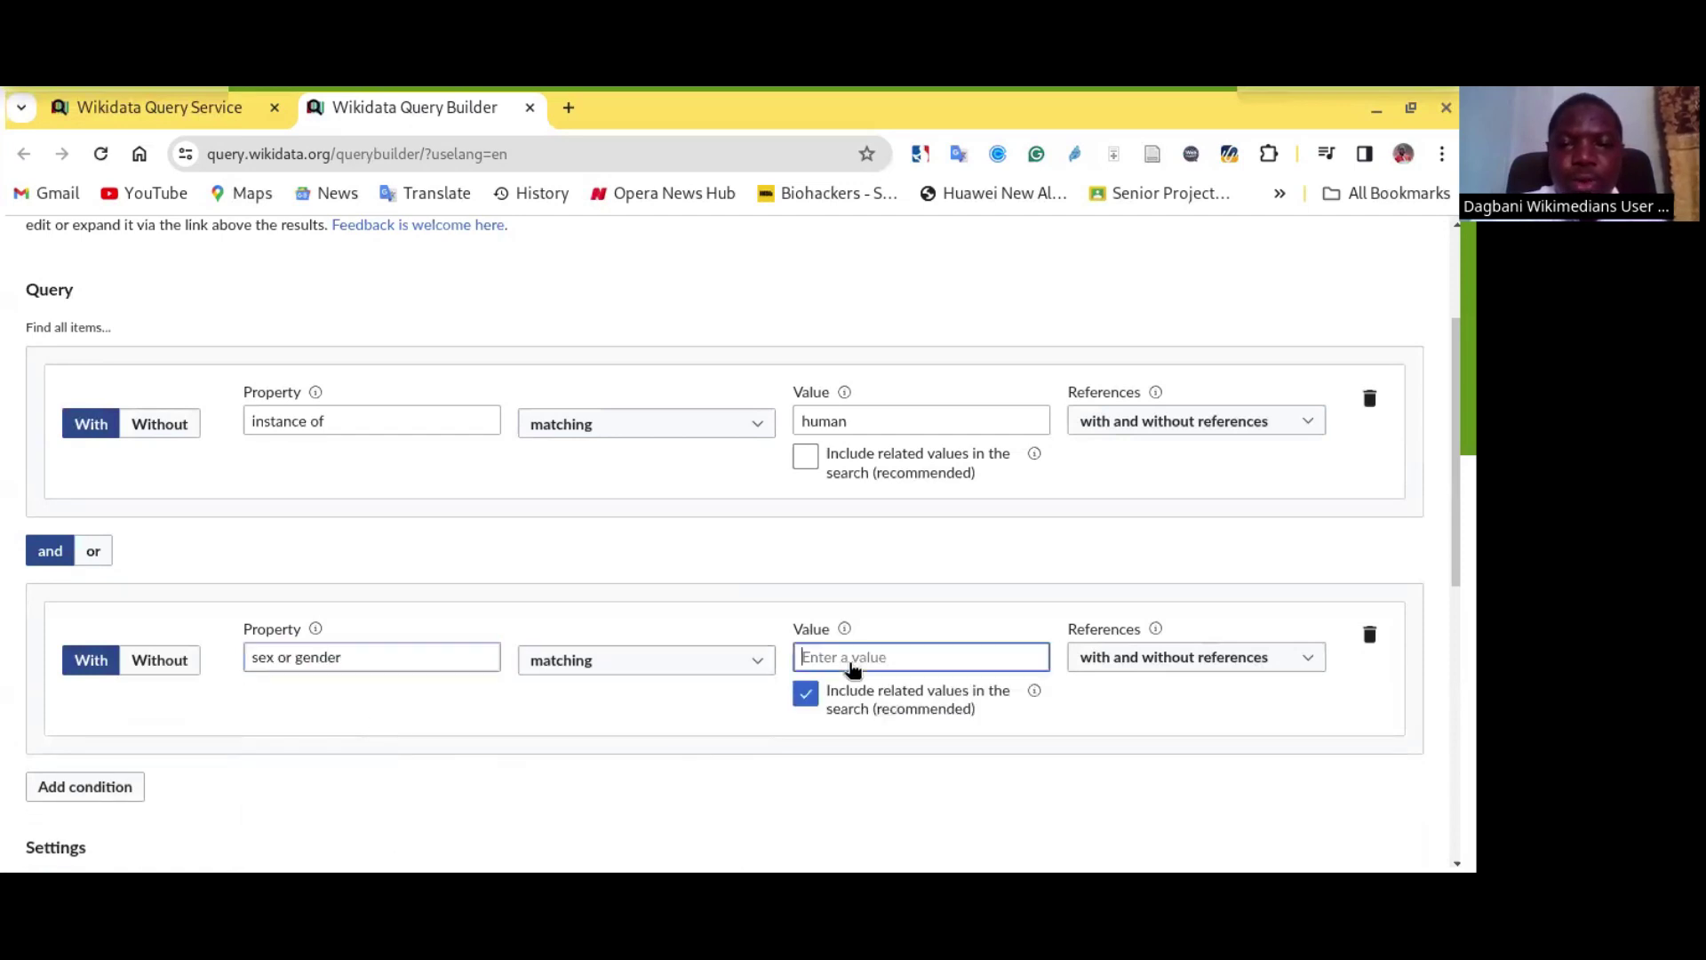
pyautogui.write('female')
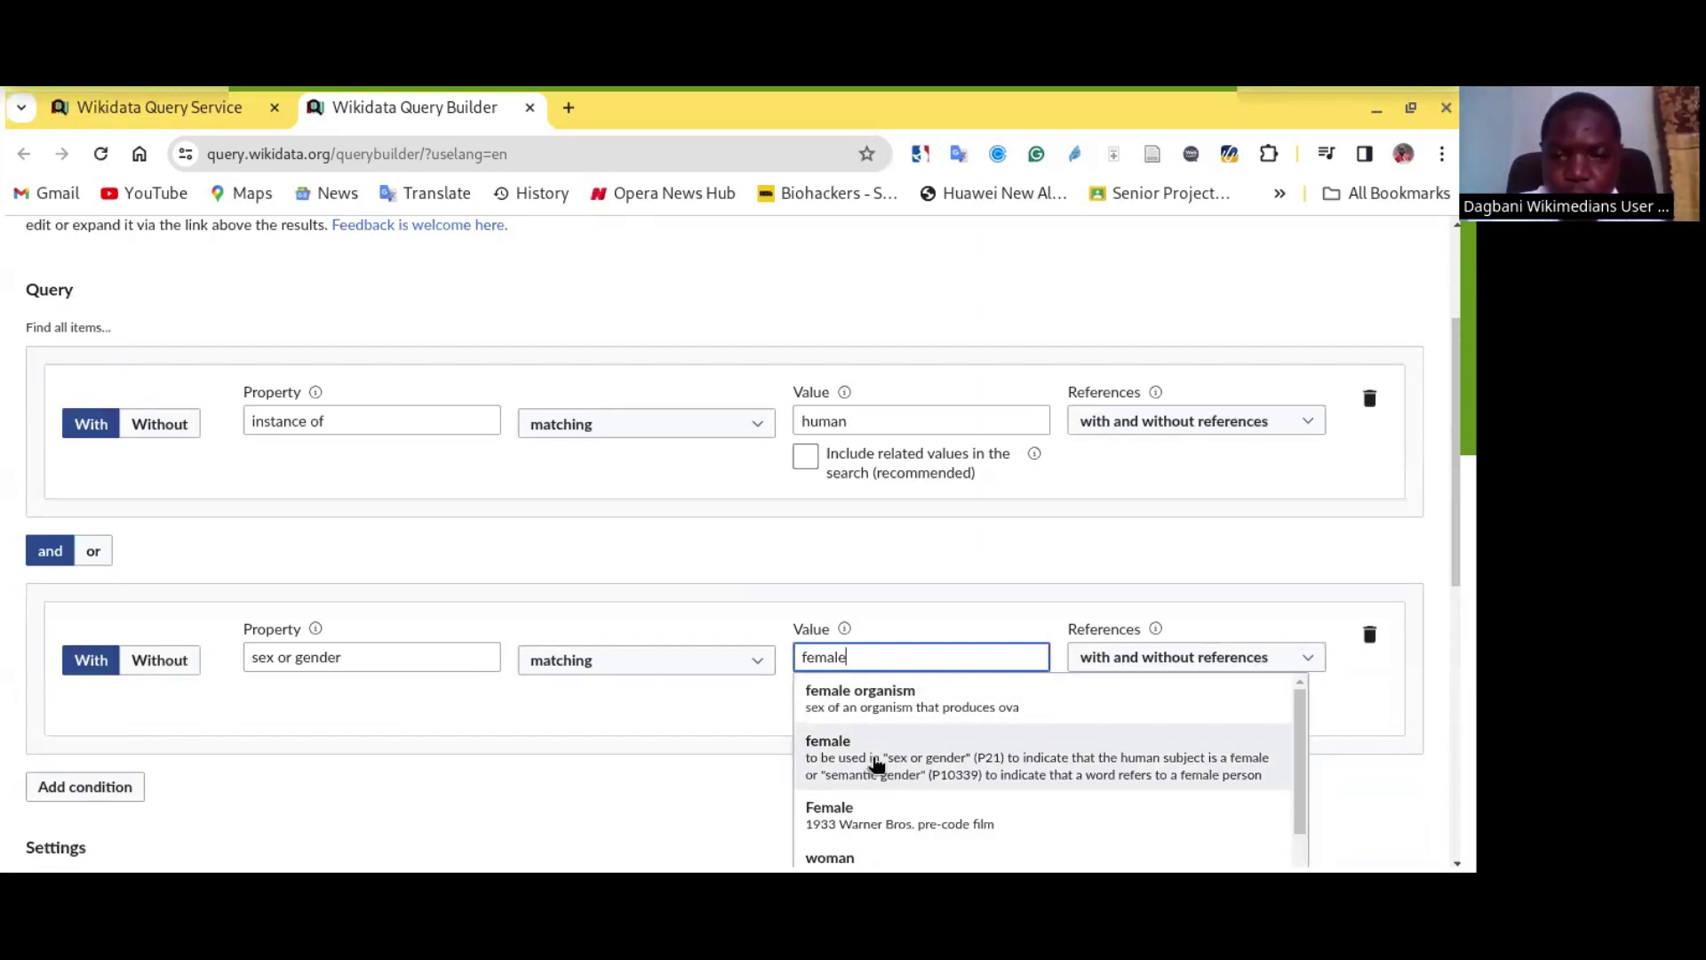
pyautogui.click(877, 764)
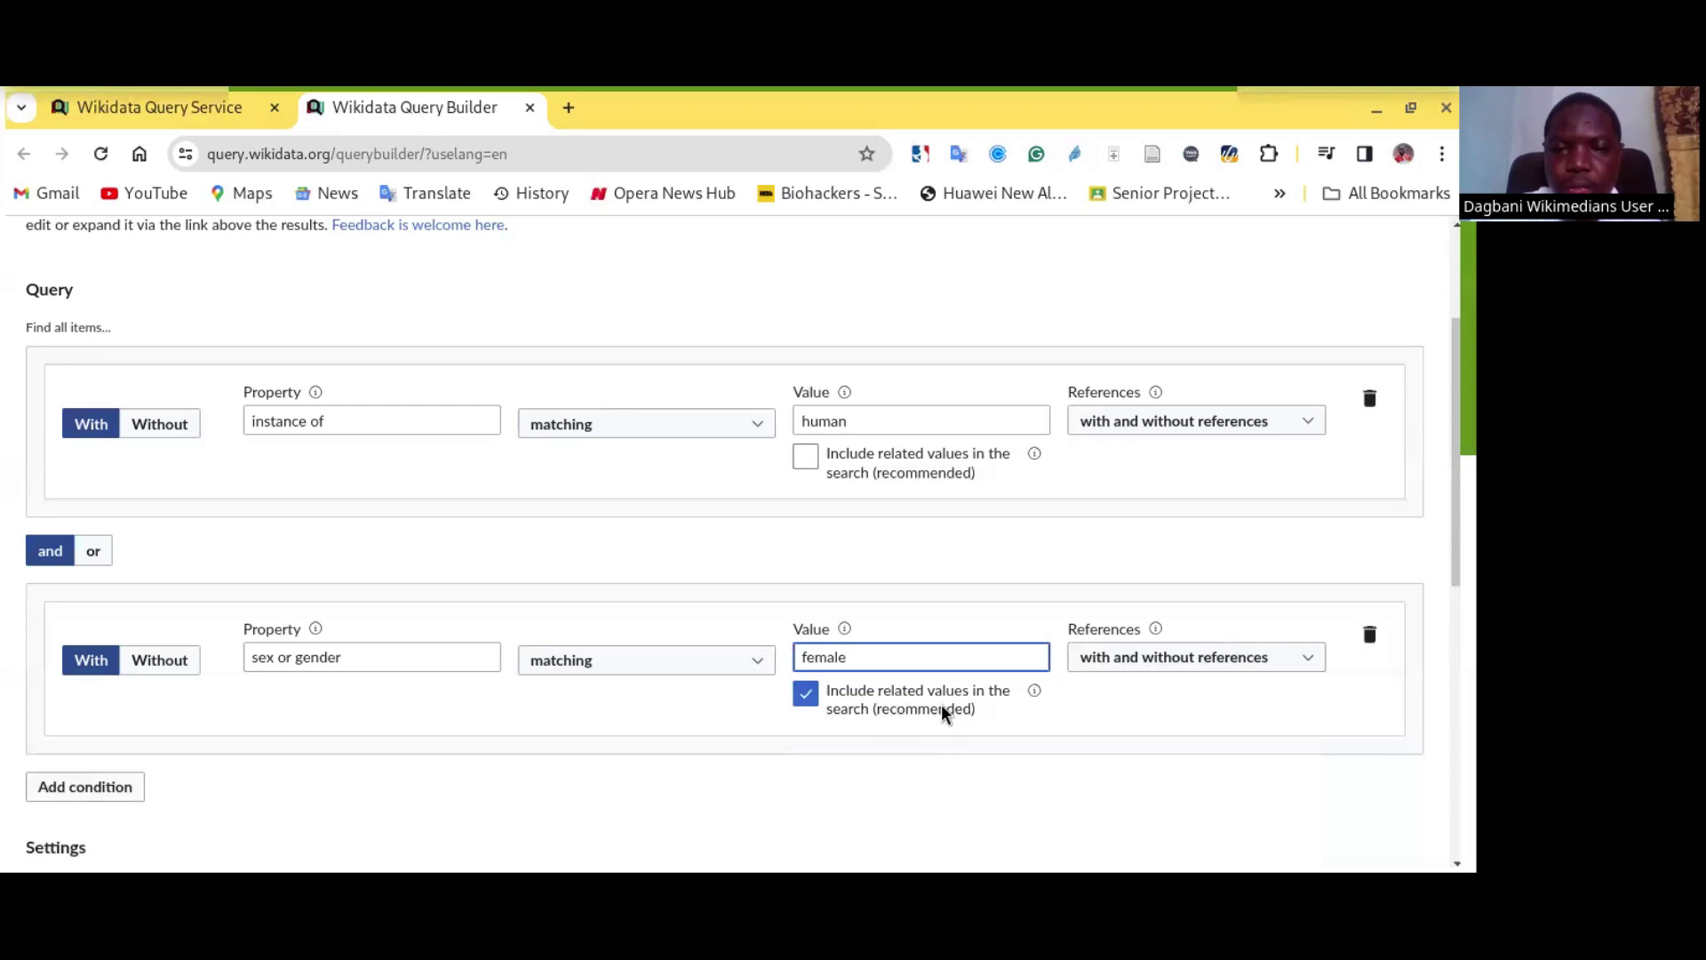
pyautogui.click(805, 694)
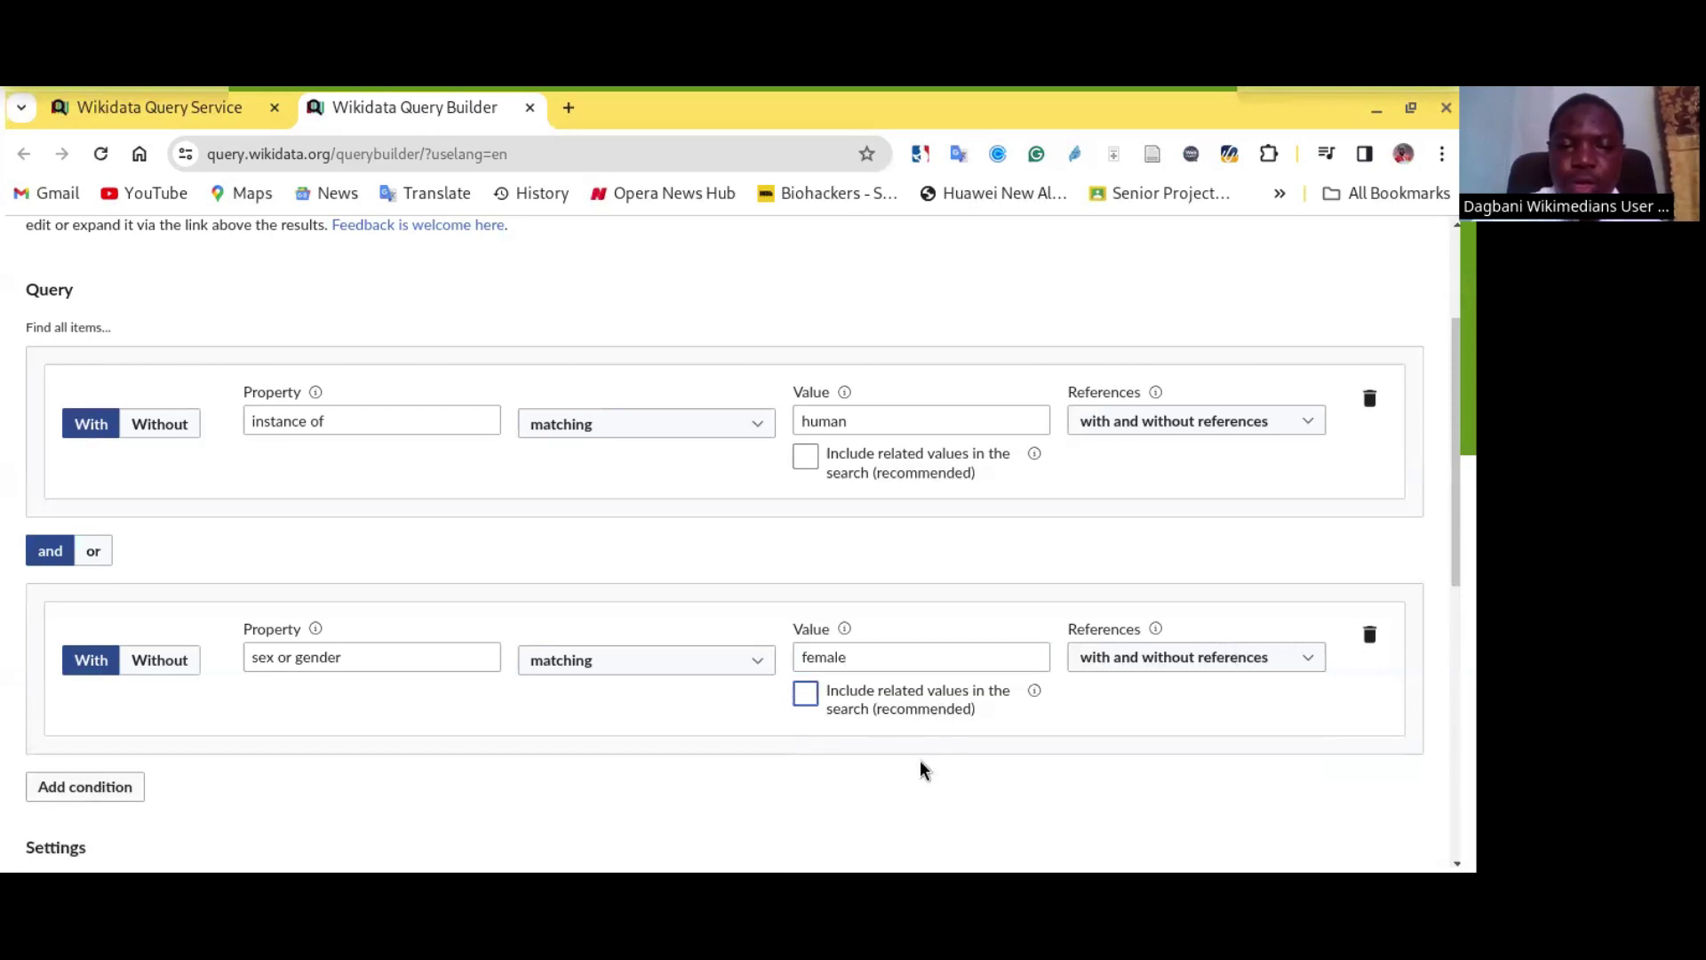
# Step: Add a third condition with the property country of citizenship matching the sovereign state Ghana, excluding related values from the search
pyautogui.scroll(-1, 921, 763)
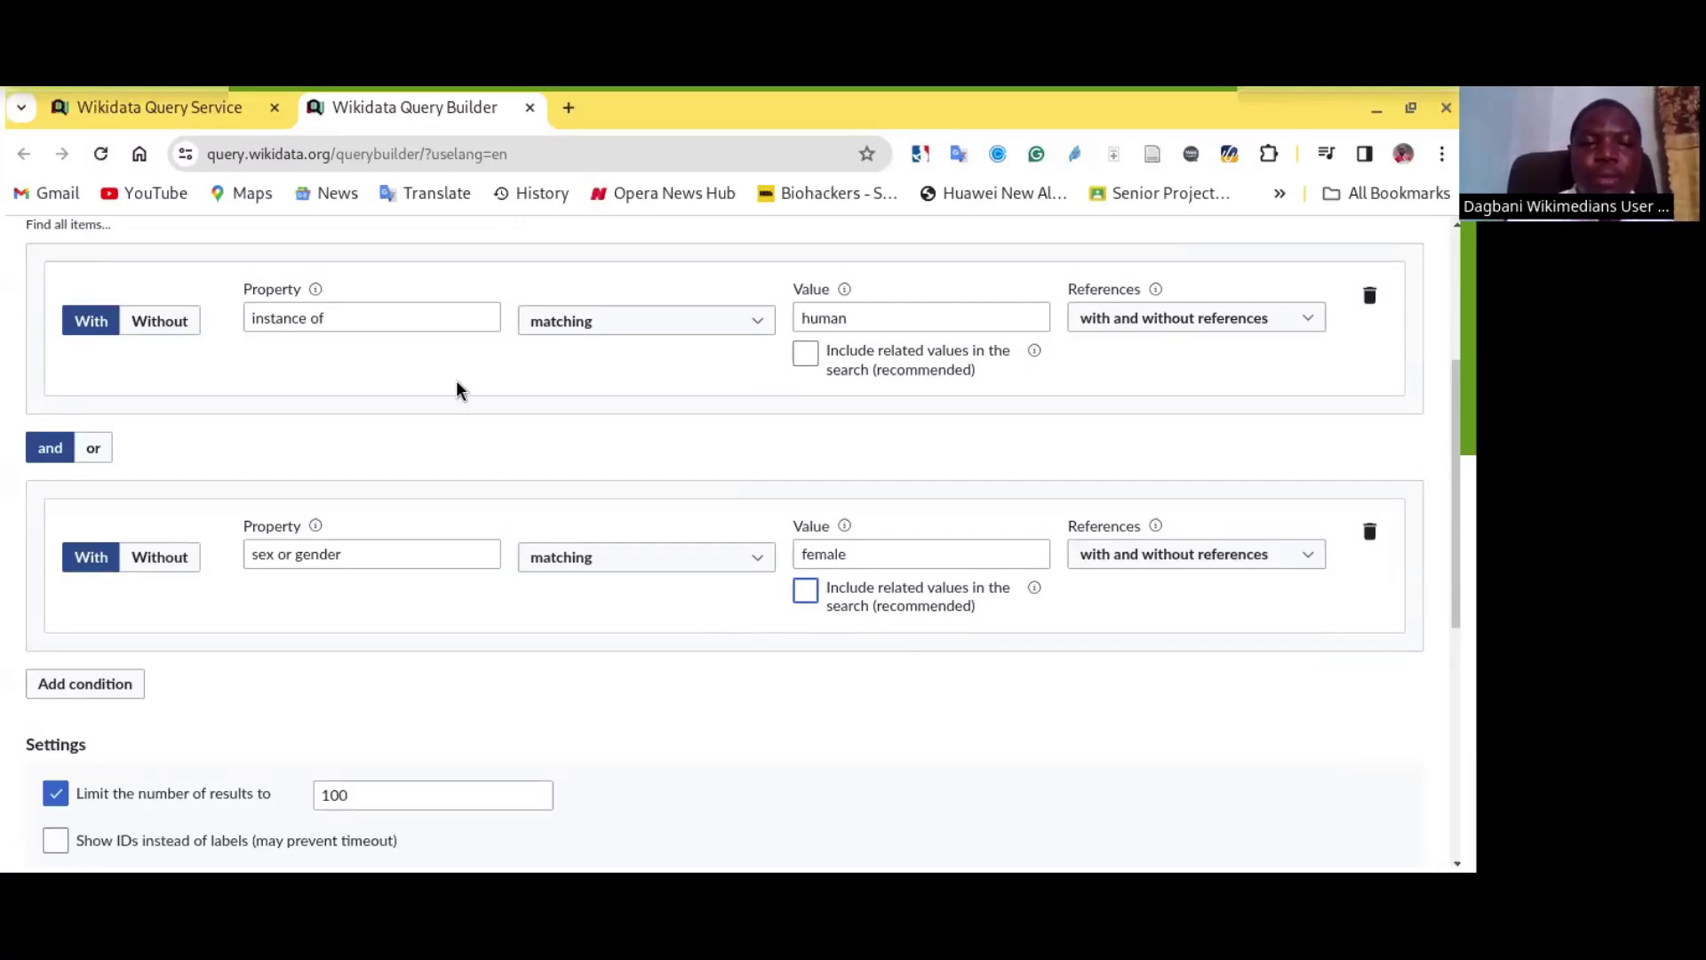
pyautogui.click(111, 685)
pyautogui.scroll(-5, 108, 684)
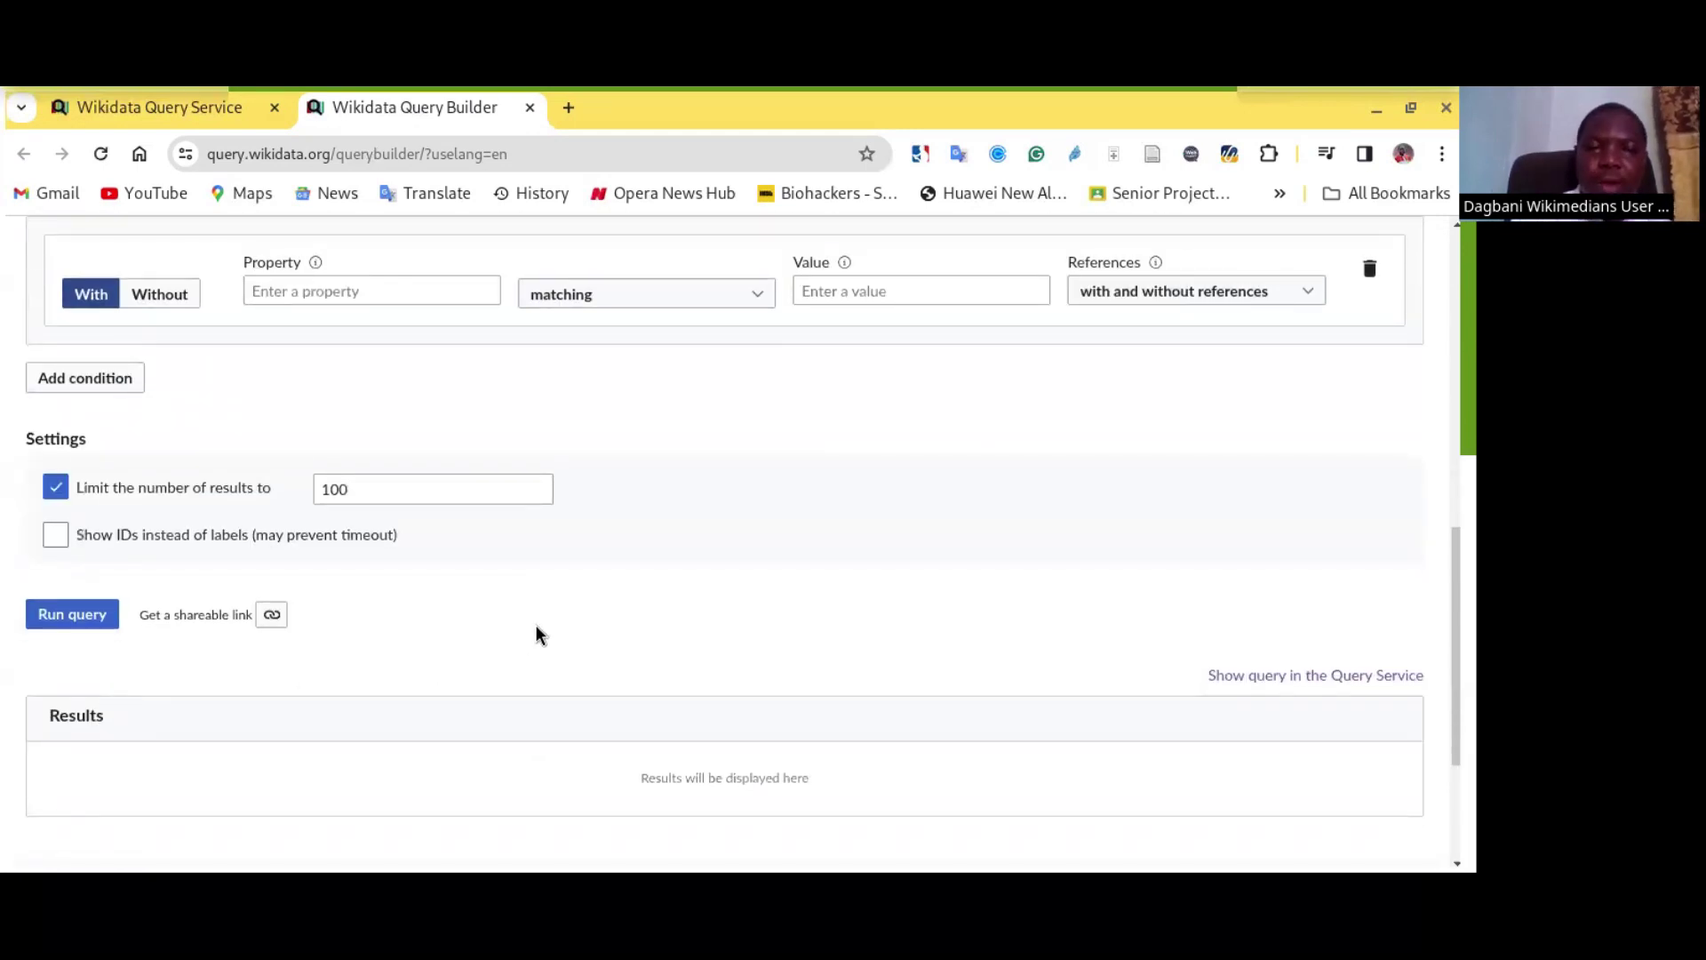
pyautogui.scroll(3, 489, 623)
pyautogui.click(407, 607)
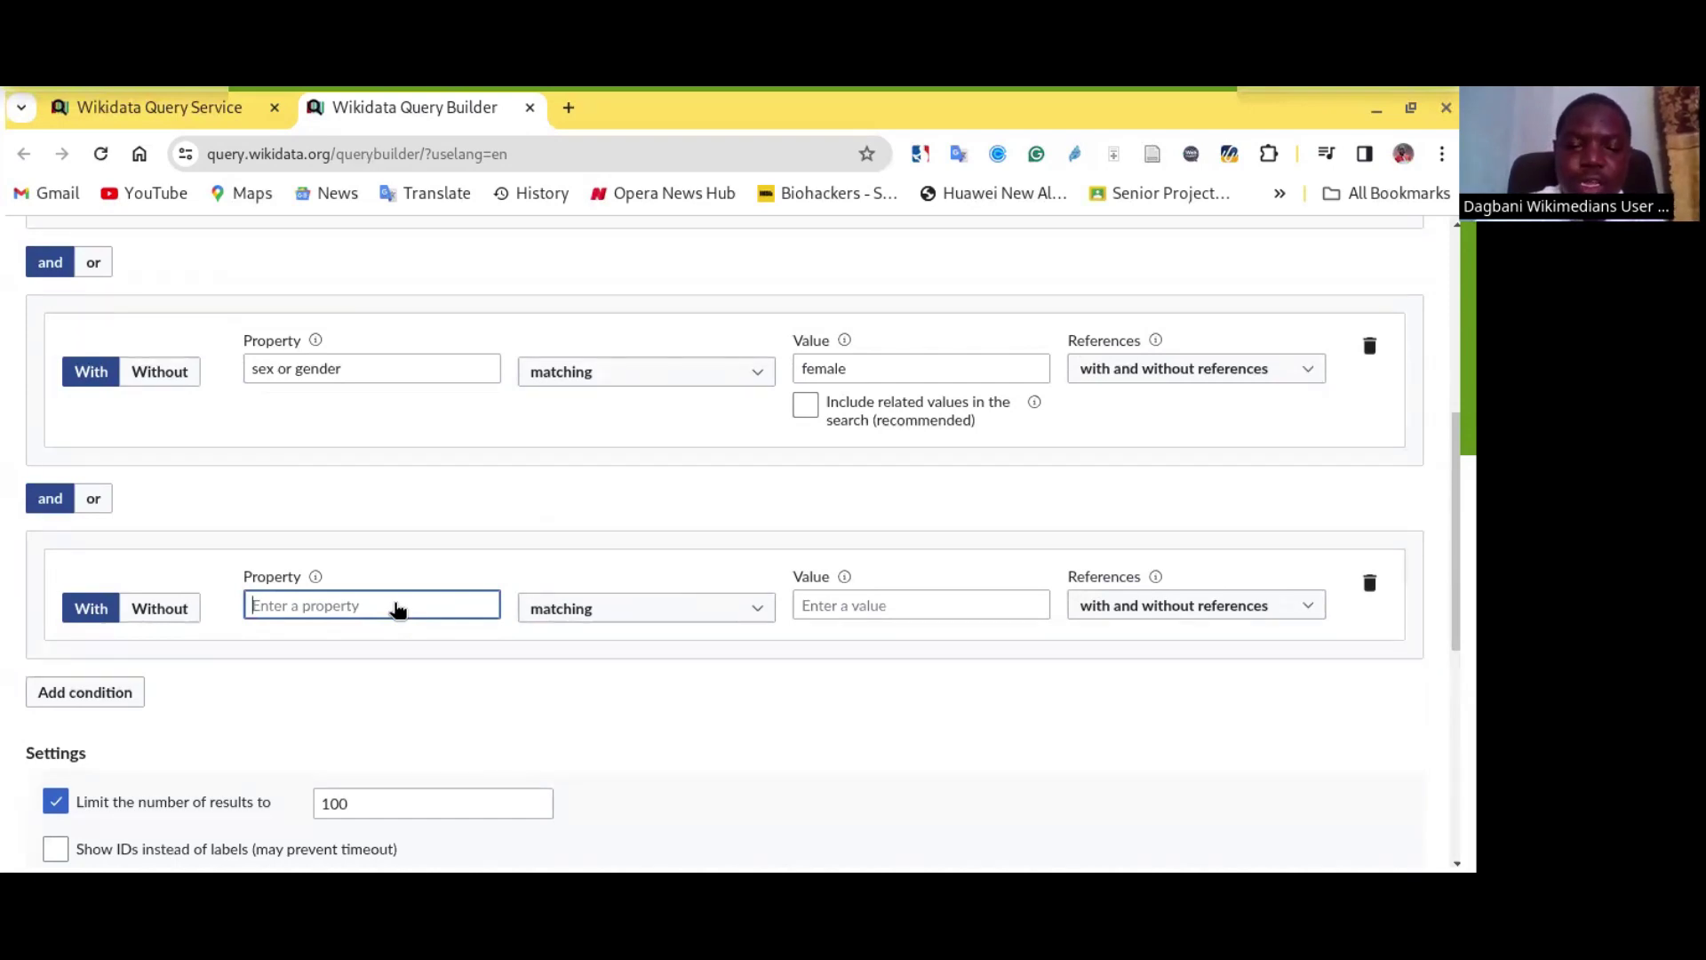
pyautogui.write('coun')
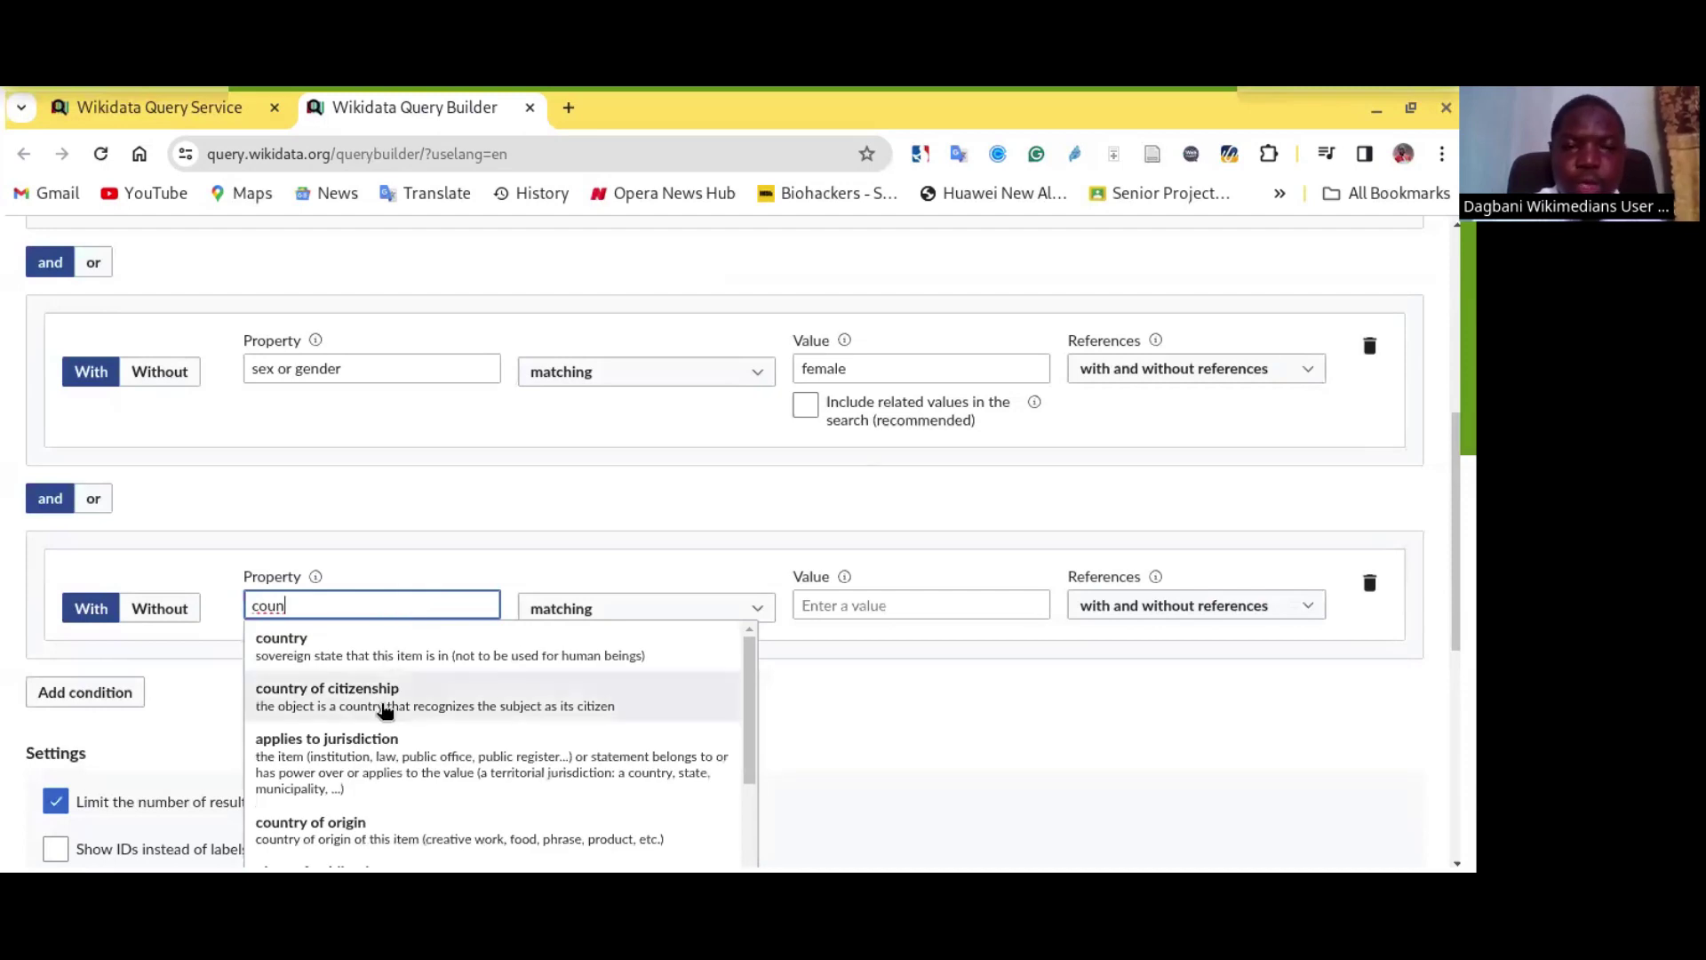
pyautogui.click(382, 702)
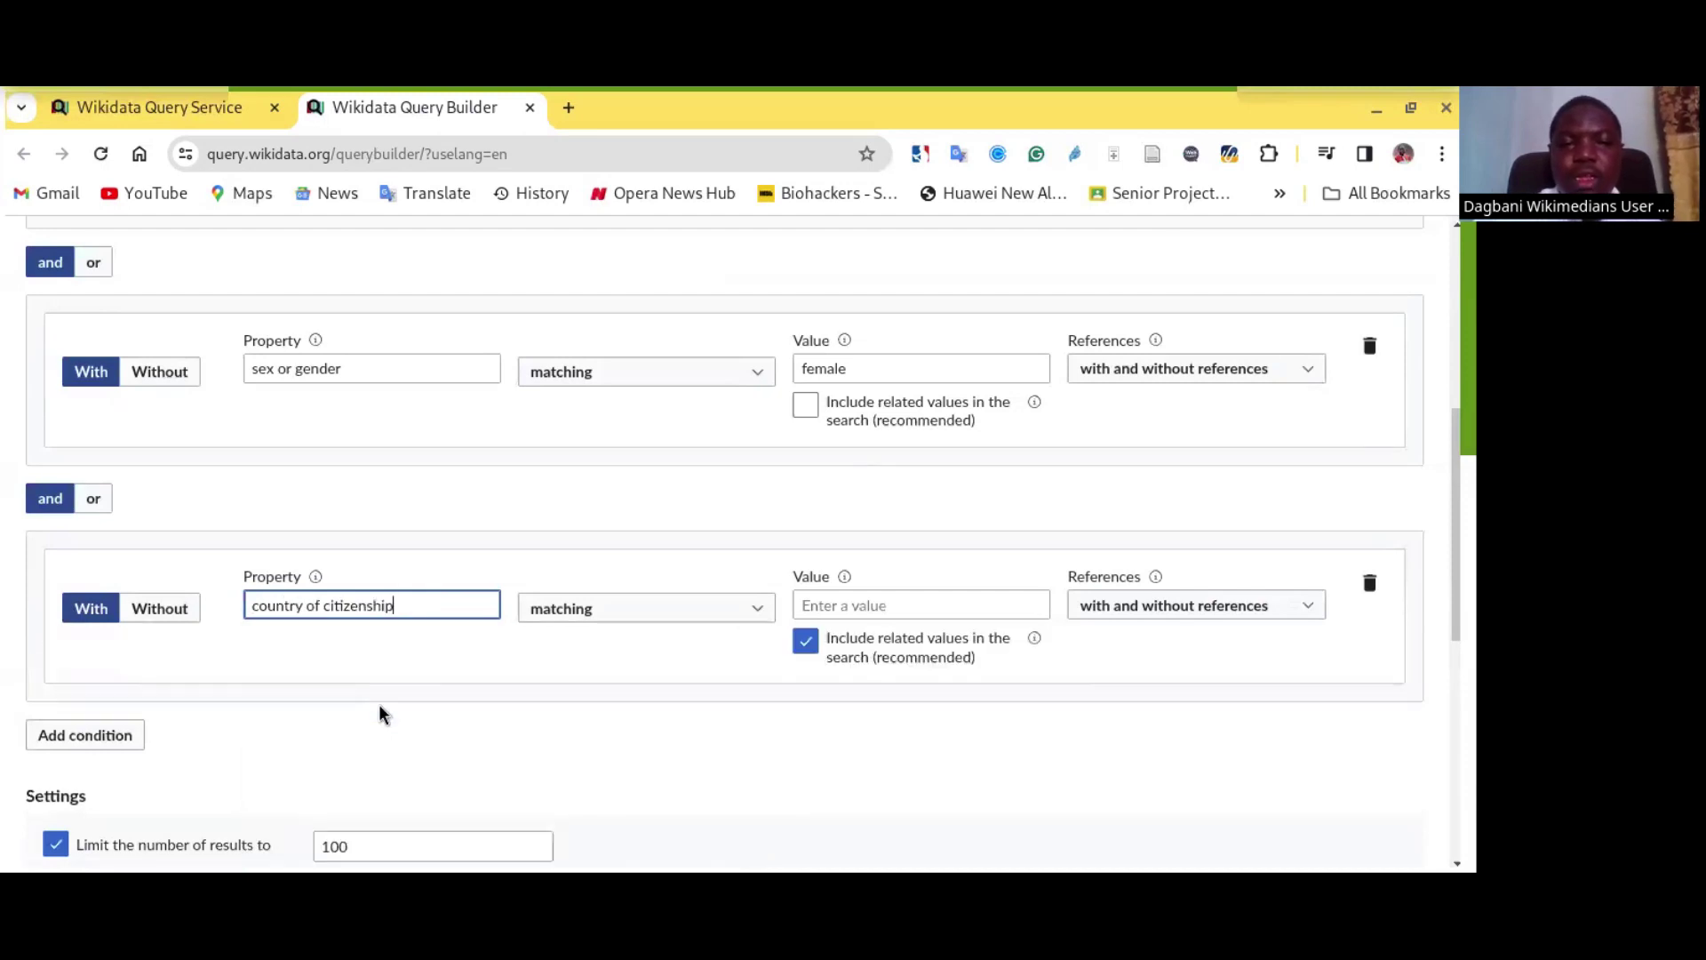
pyautogui.click(868, 612)
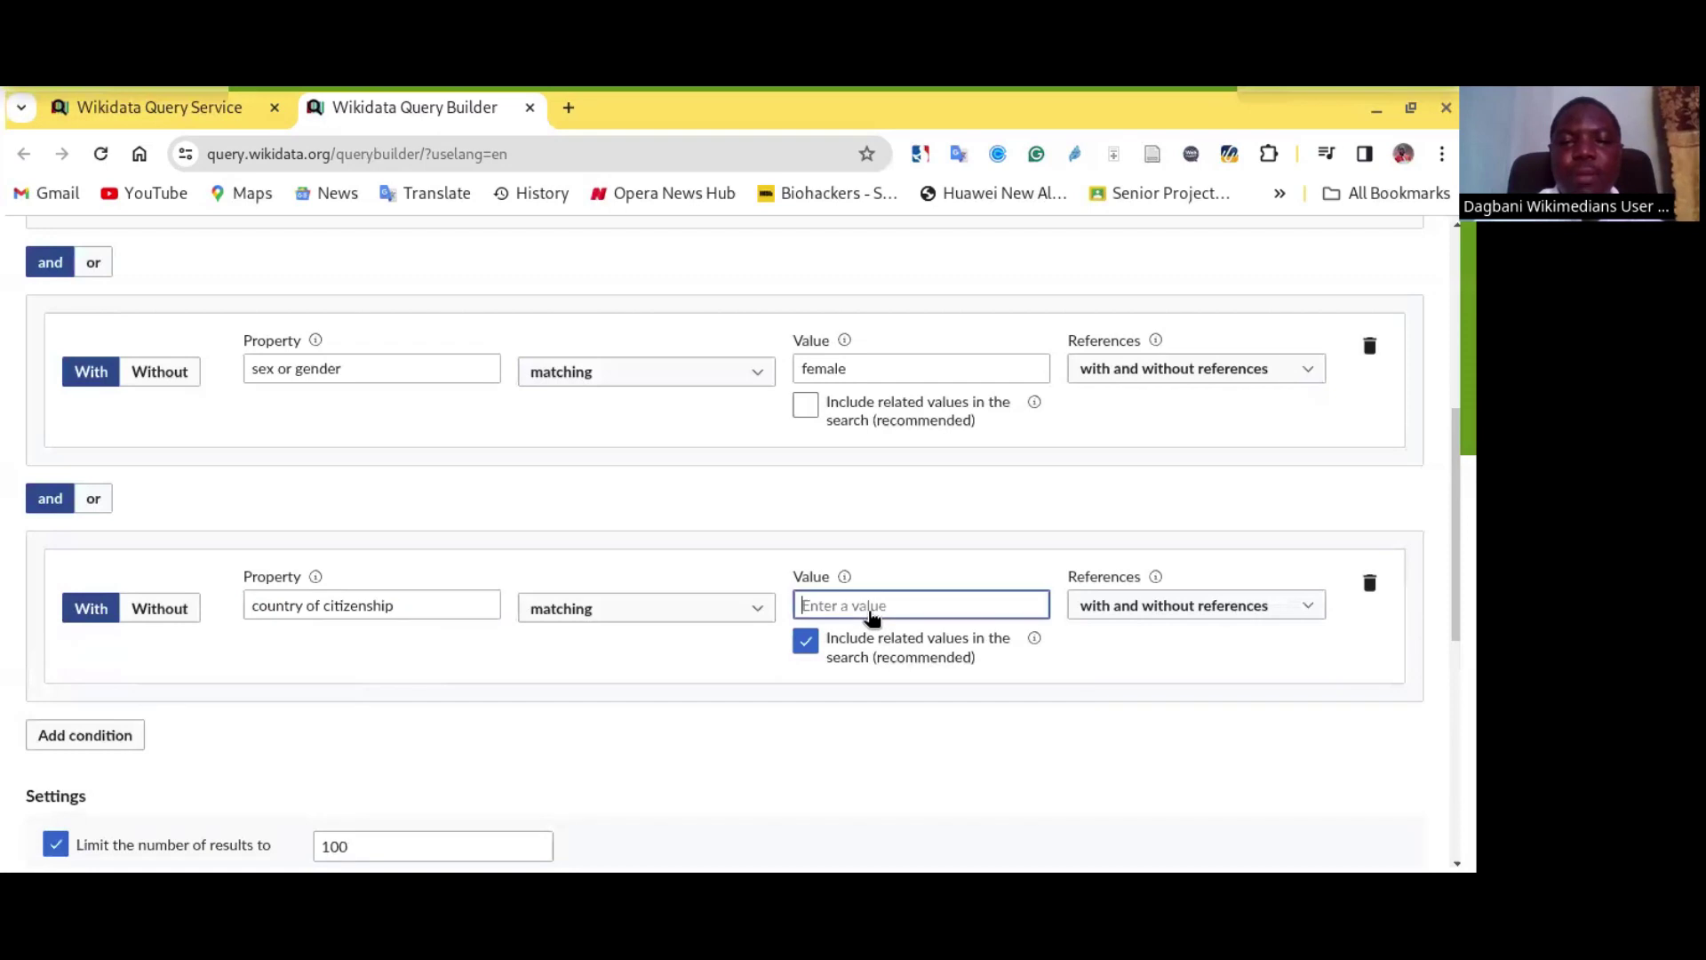
pyautogui.write('Gh')
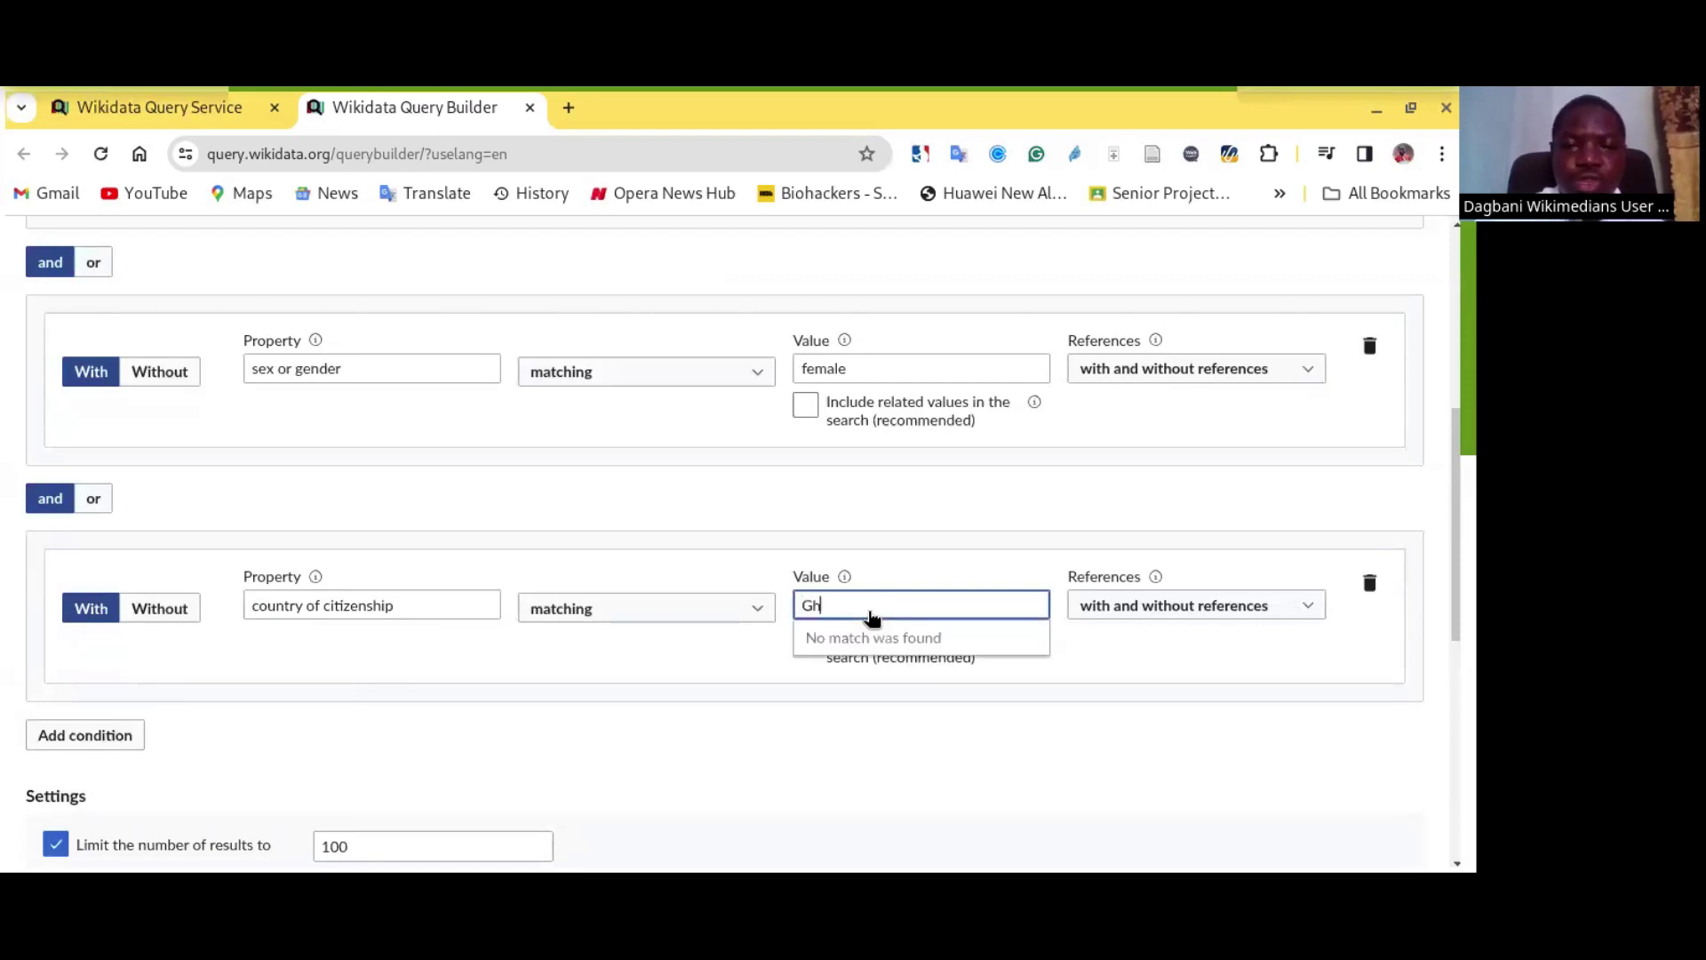
pyautogui.write('ana')
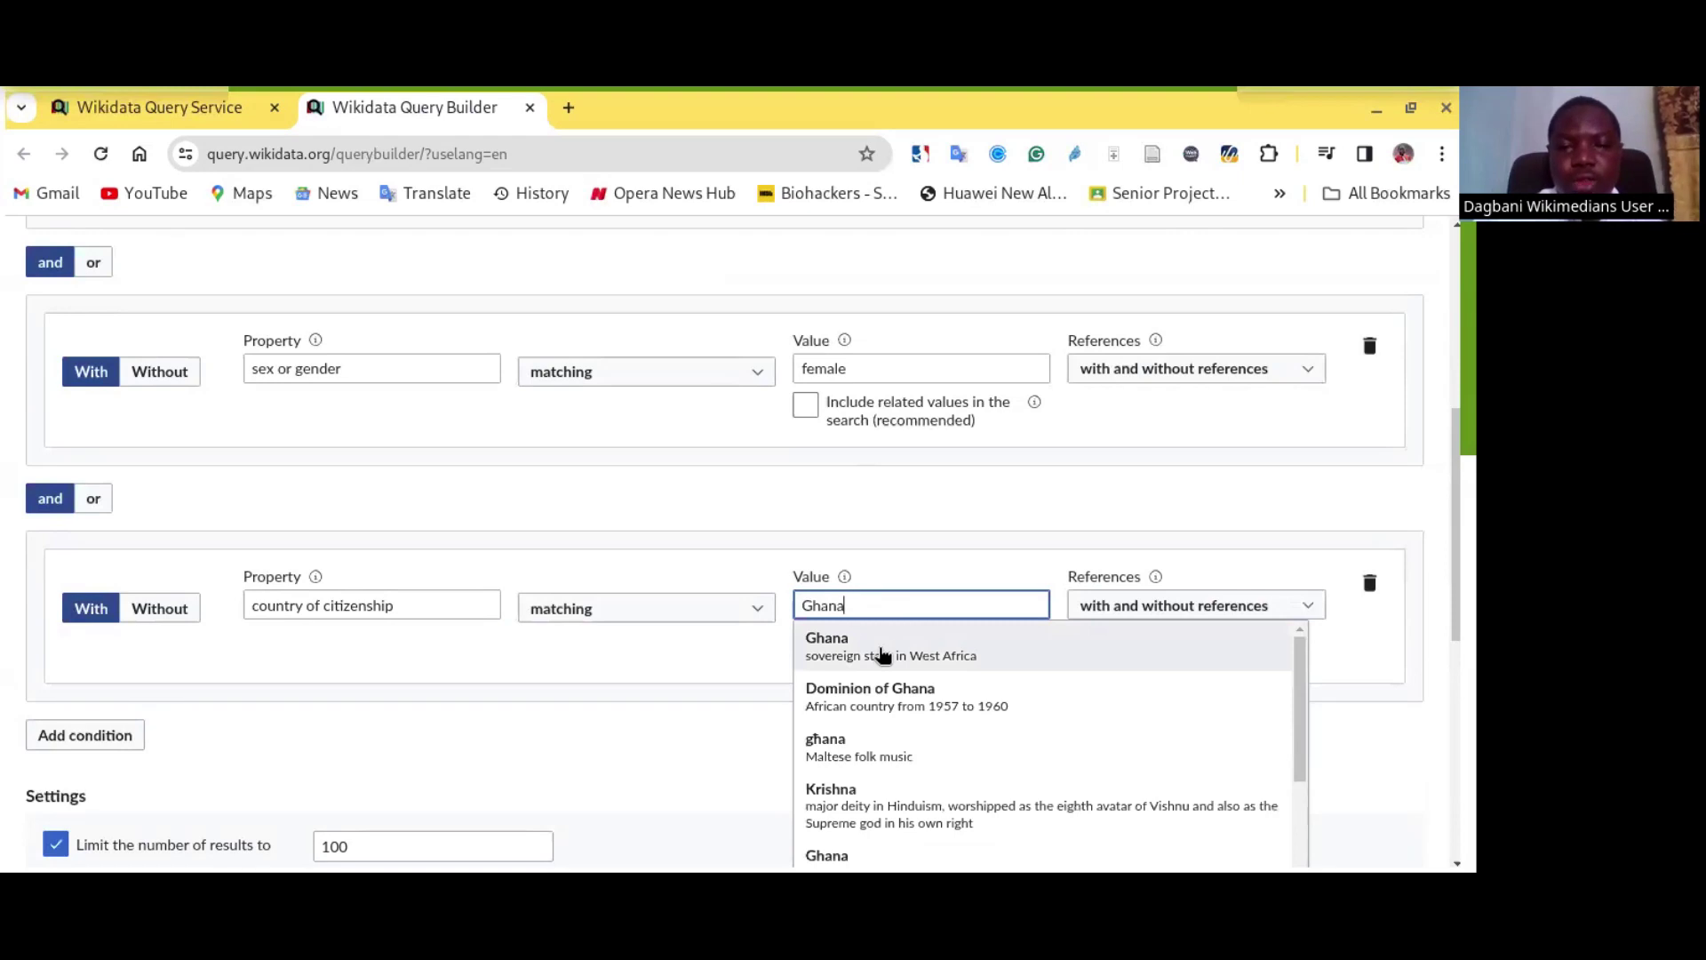
pyautogui.click(878, 648)
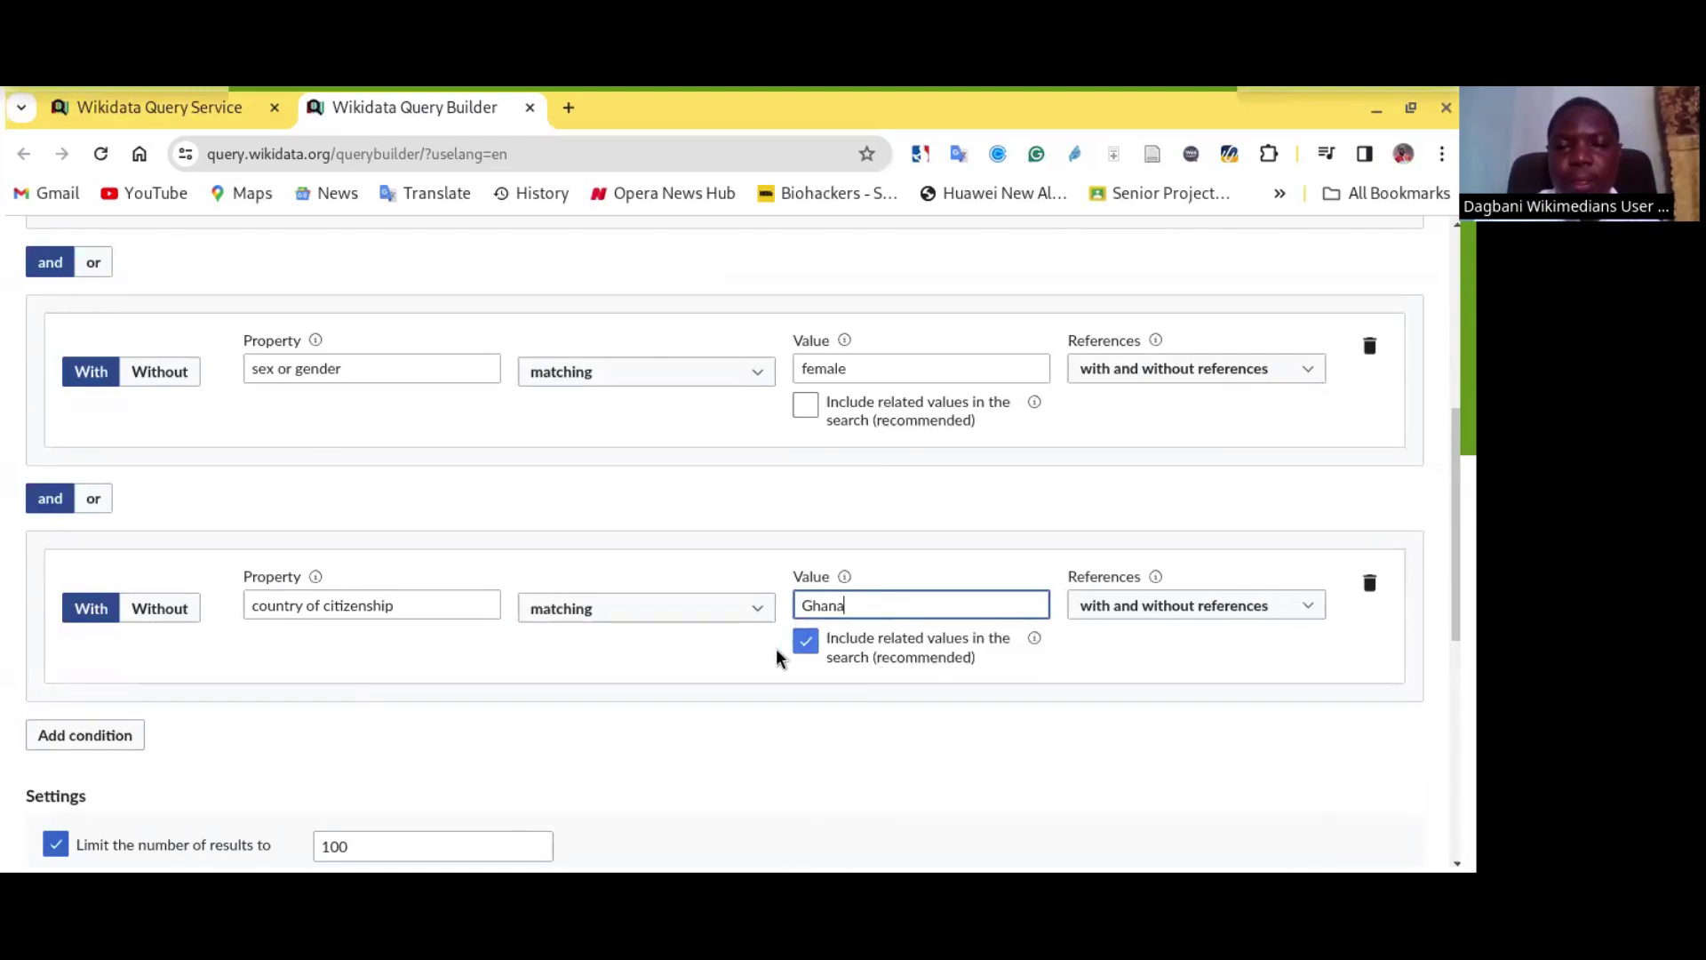
pyautogui.click(814, 642)
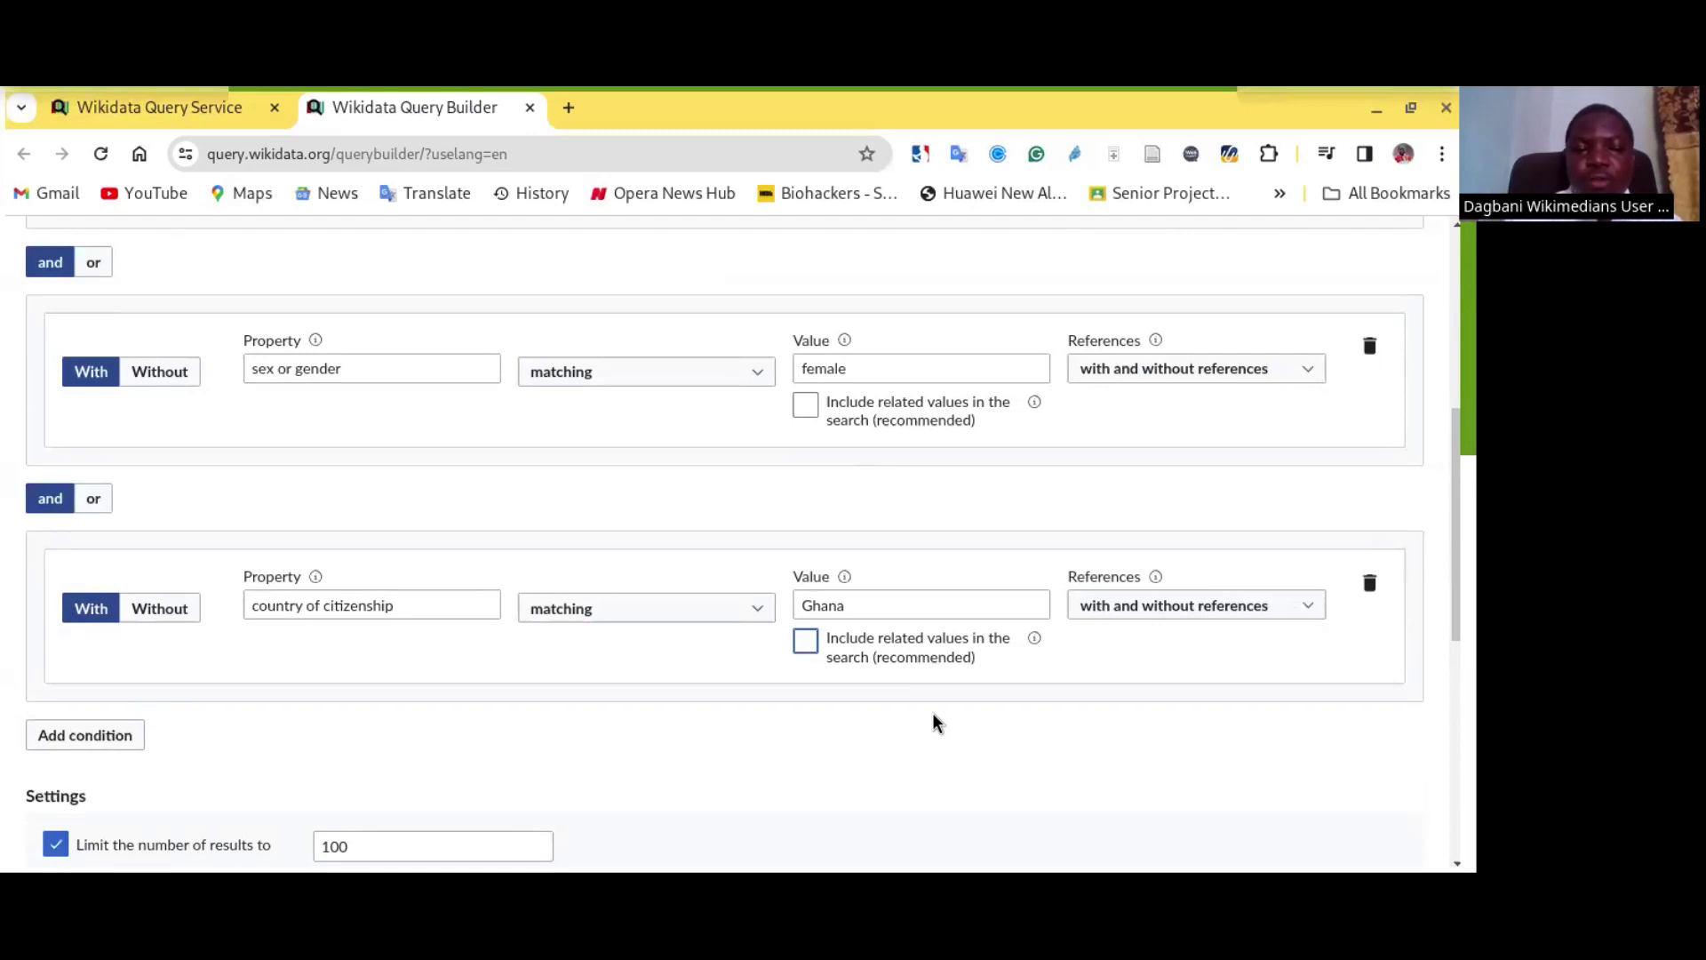
# Step: Add a fourth condition with the property occupation matching politician, excluding related values from the search
pyautogui.click(111, 738)
pyautogui.scroll(3, 473, 611)
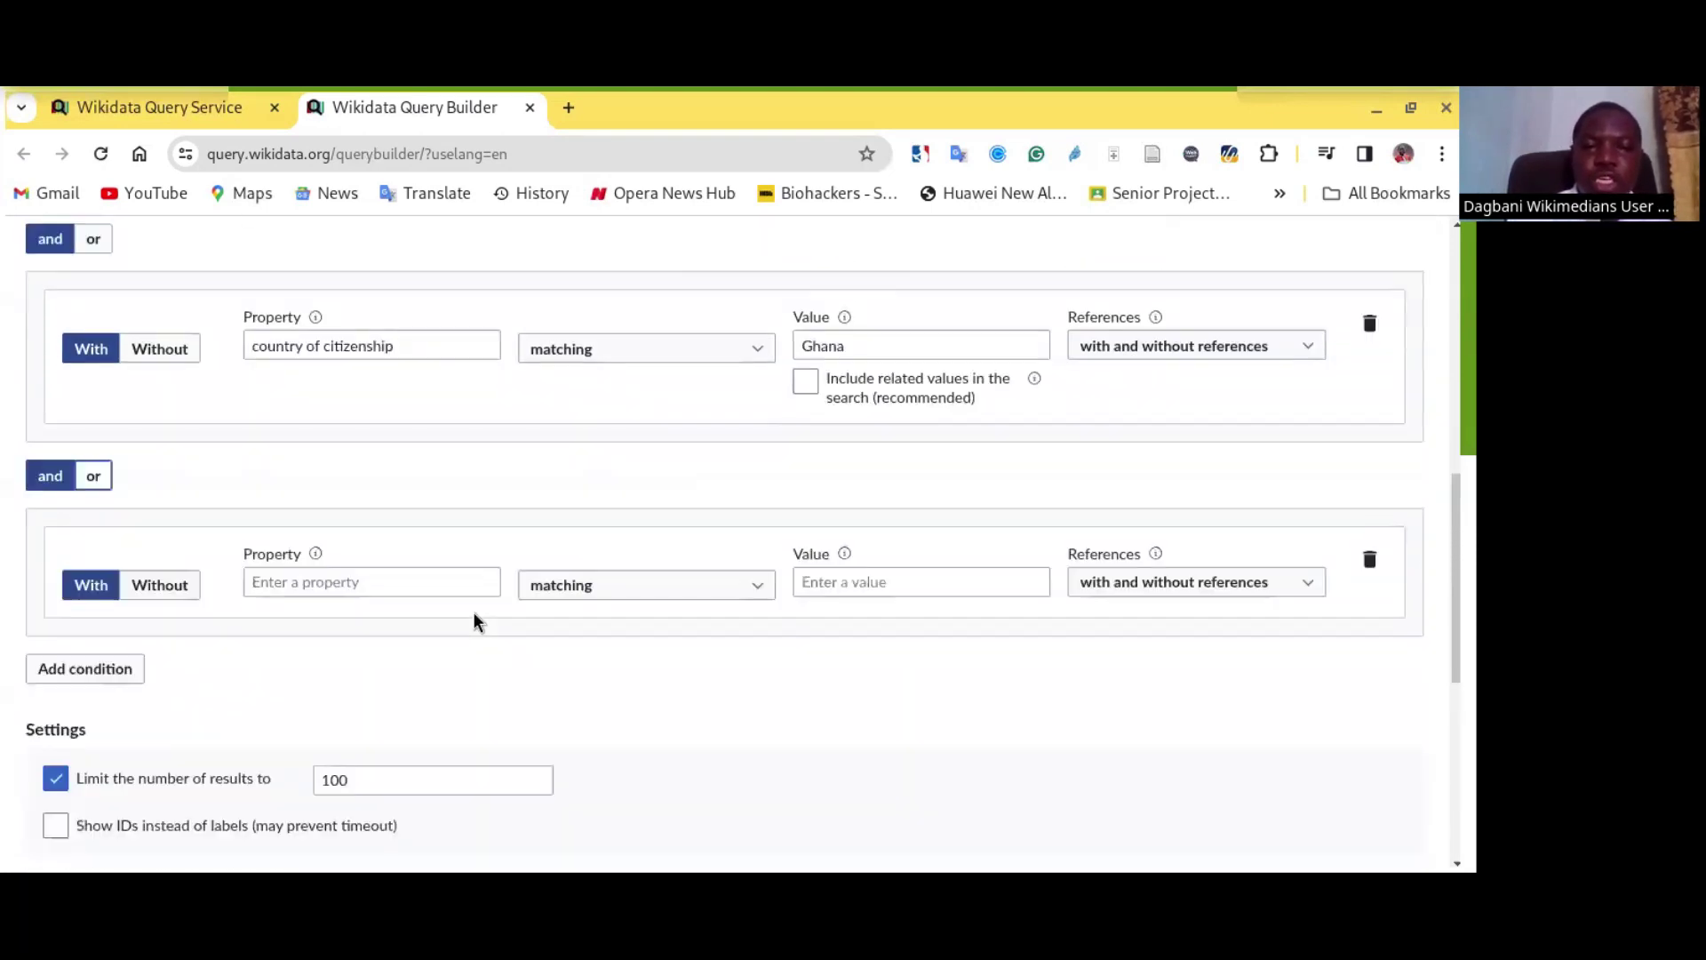
pyautogui.scroll(1, 472, 623)
pyautogui.click(347, 619)
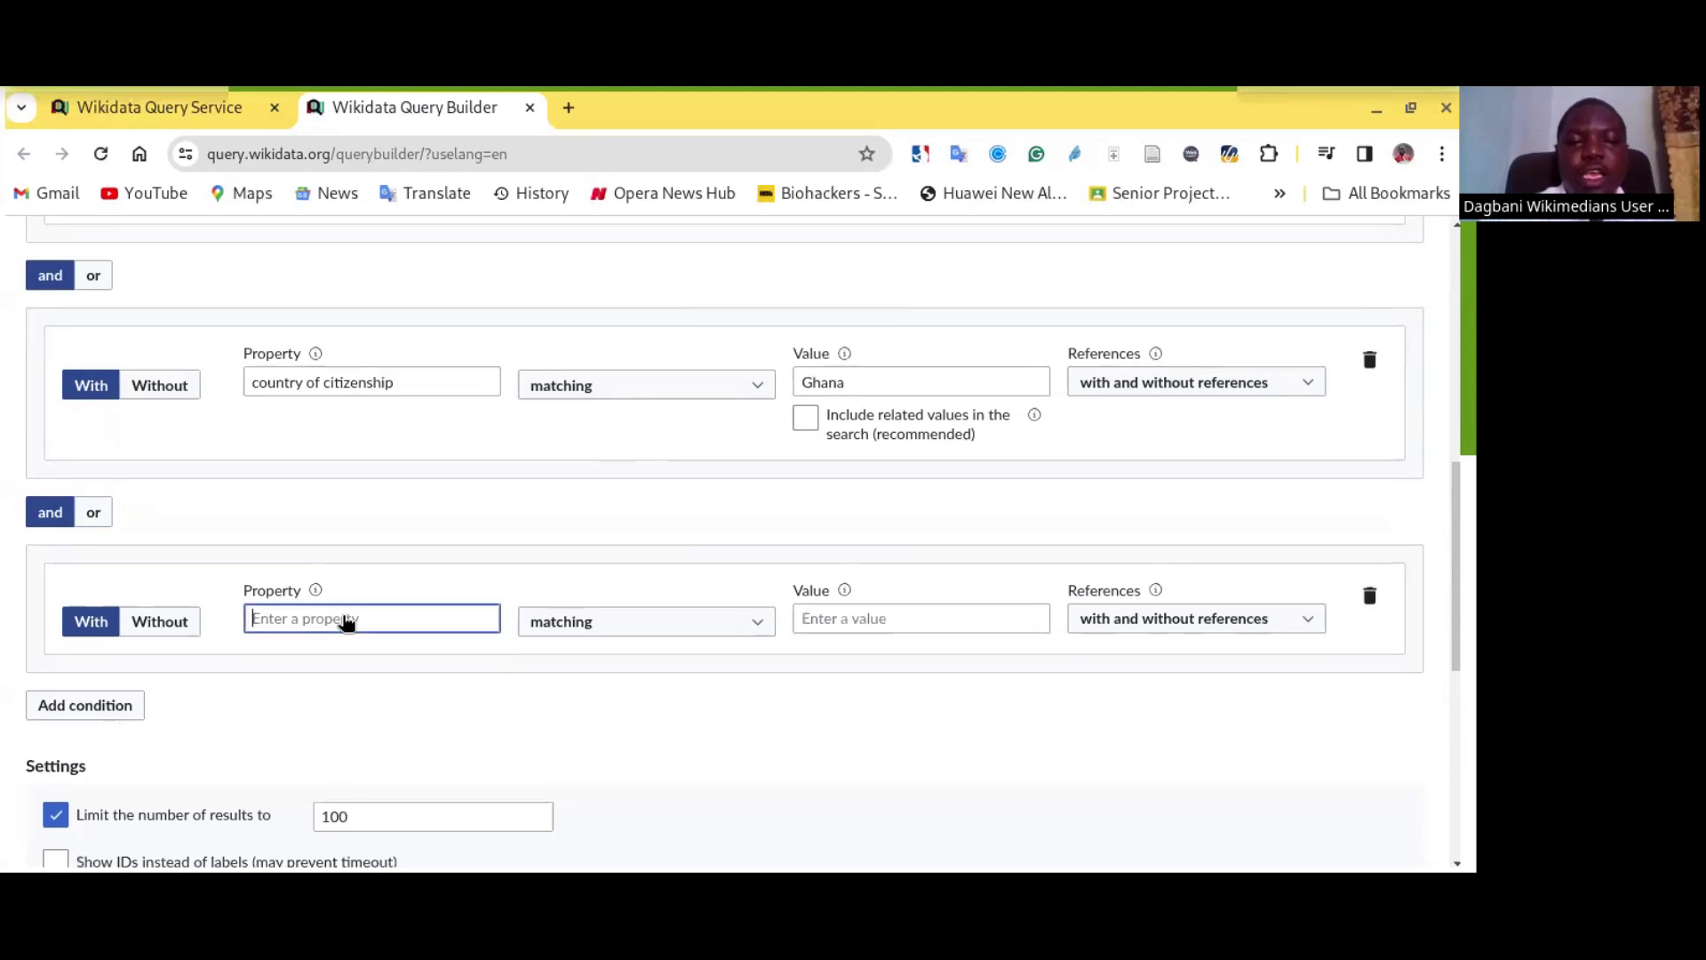
pyautogui.write('oc')
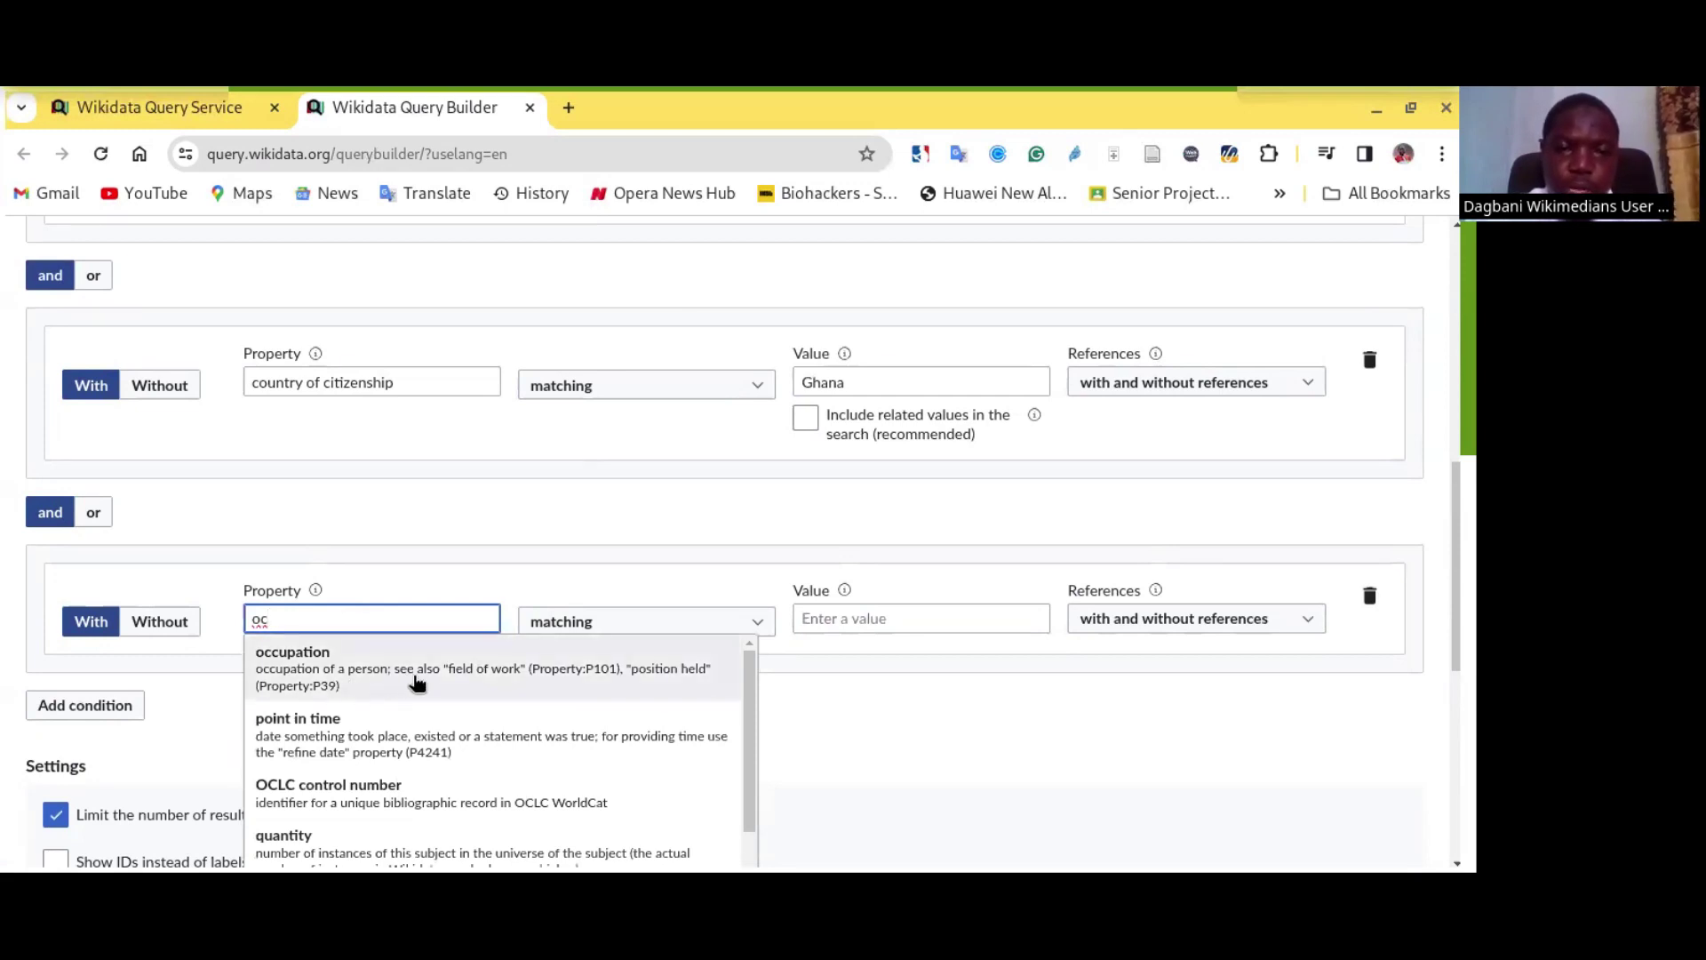
pyautogui.click(416, 683)
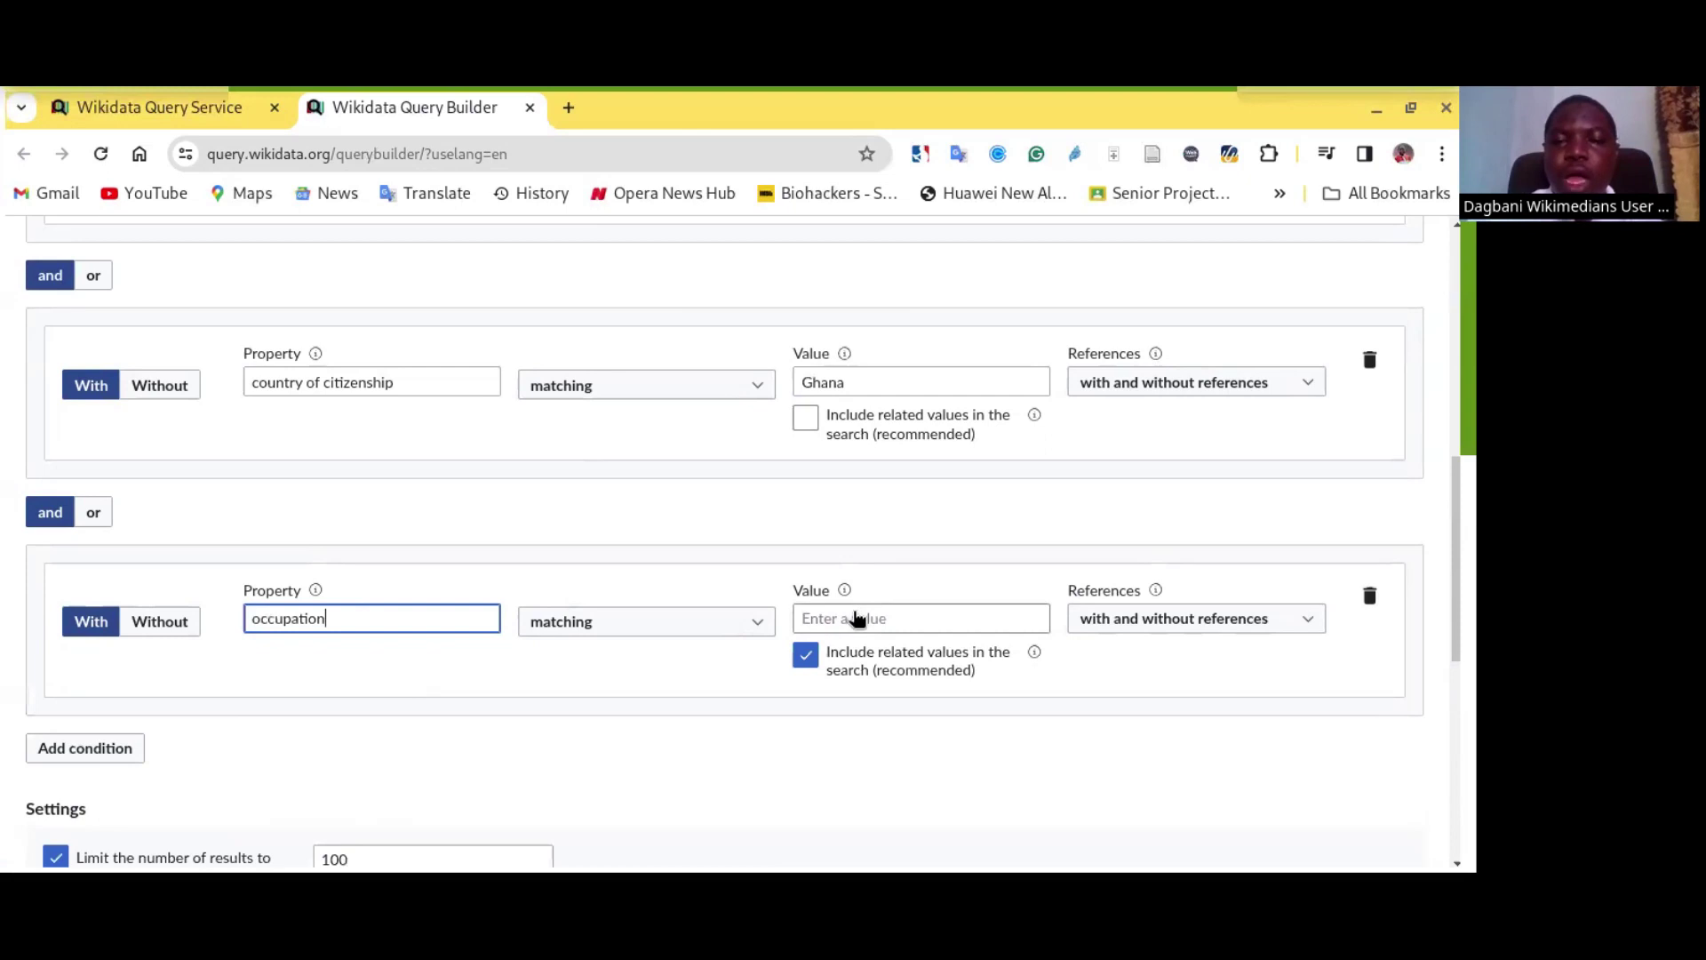
pyautogui.click(857, 619)
pyautogui.write('po')
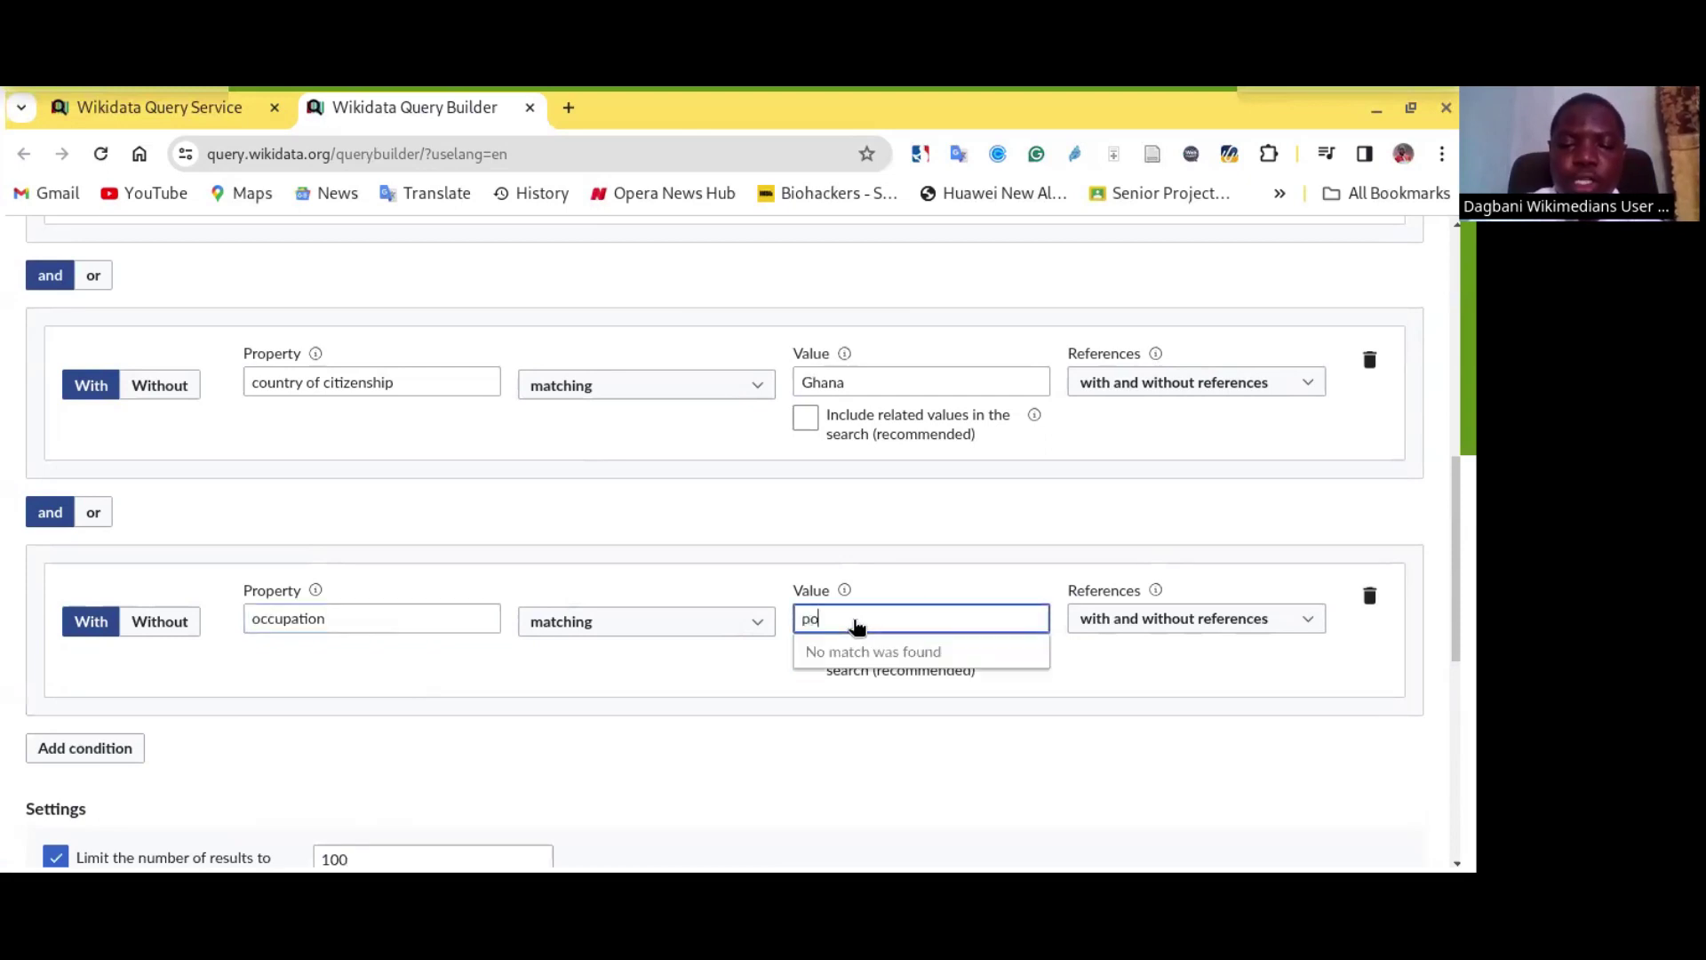
pyautogui.write('liti')
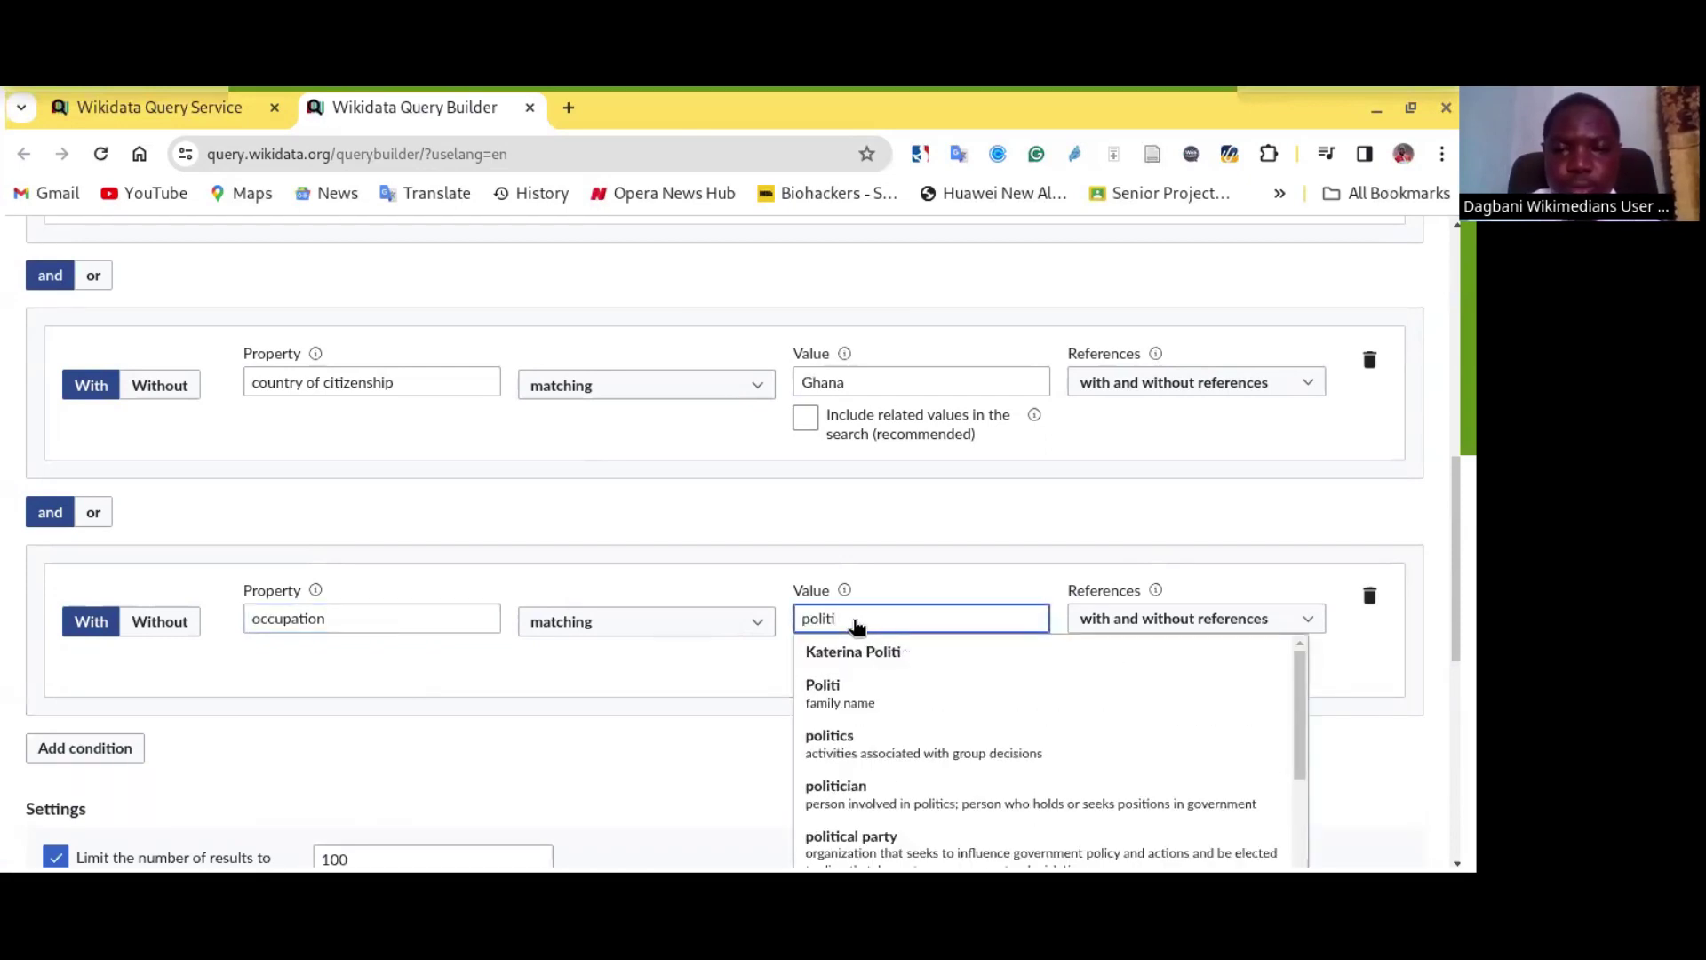
pyautogui.click(878, 802)
pyautogui.click(805, 658)
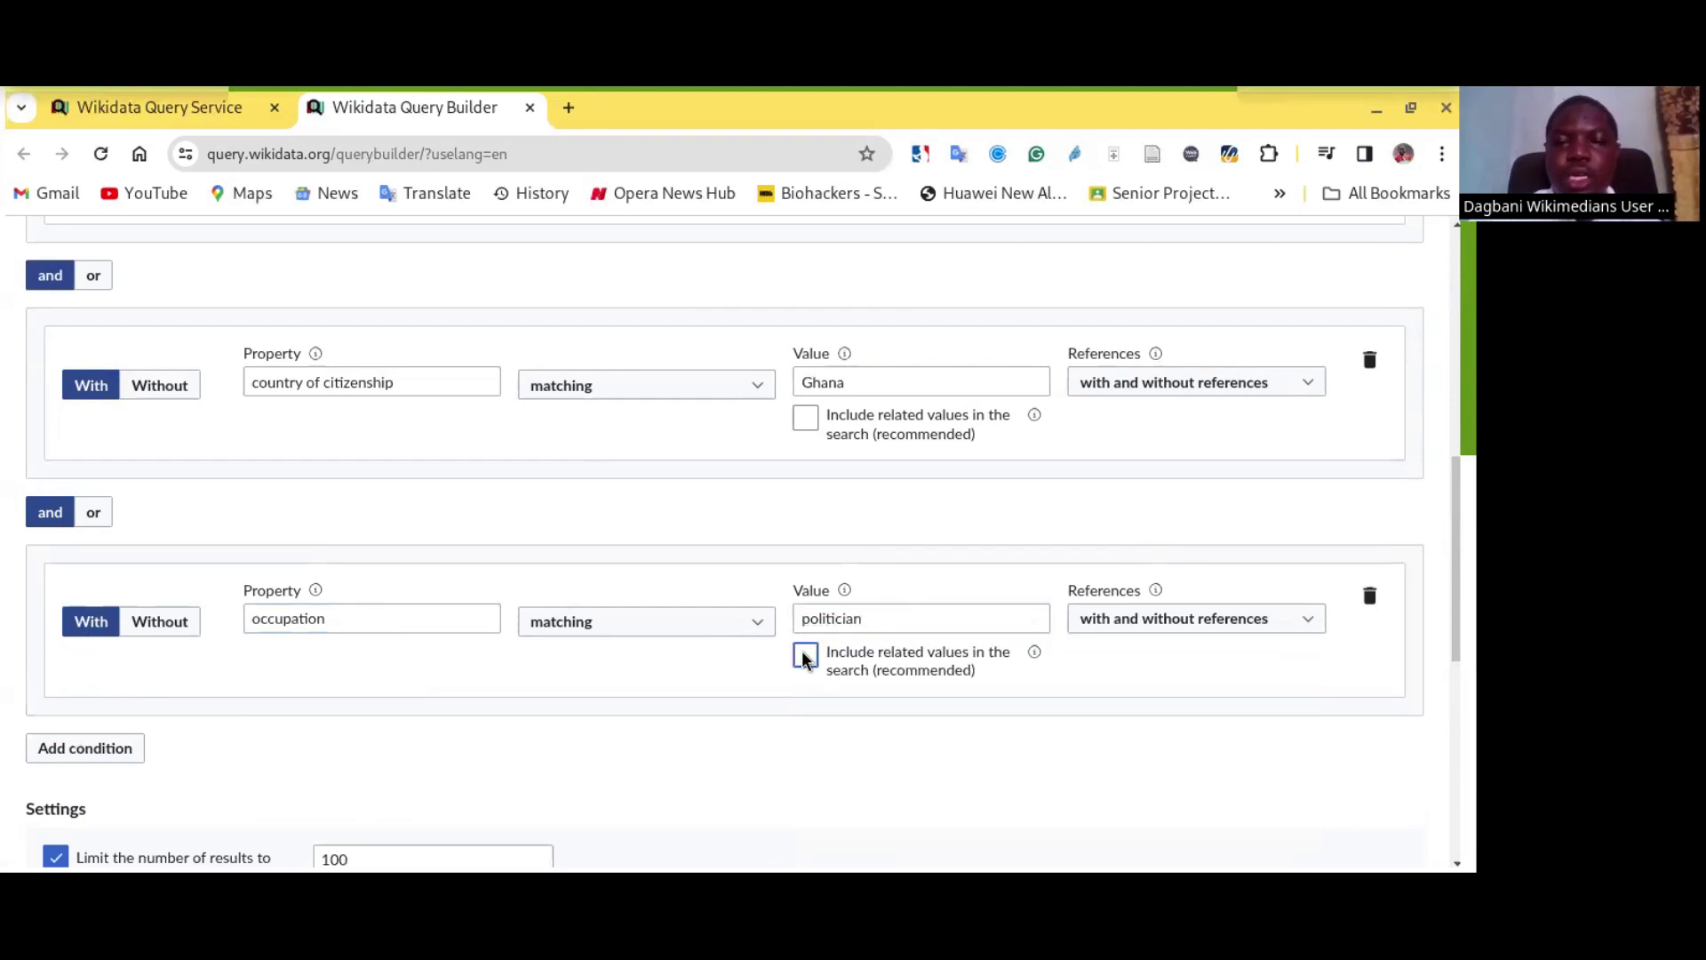
# Step: Limit the number of results to 10 and run the query
pyautogui.scroll(-2, 514, 700)
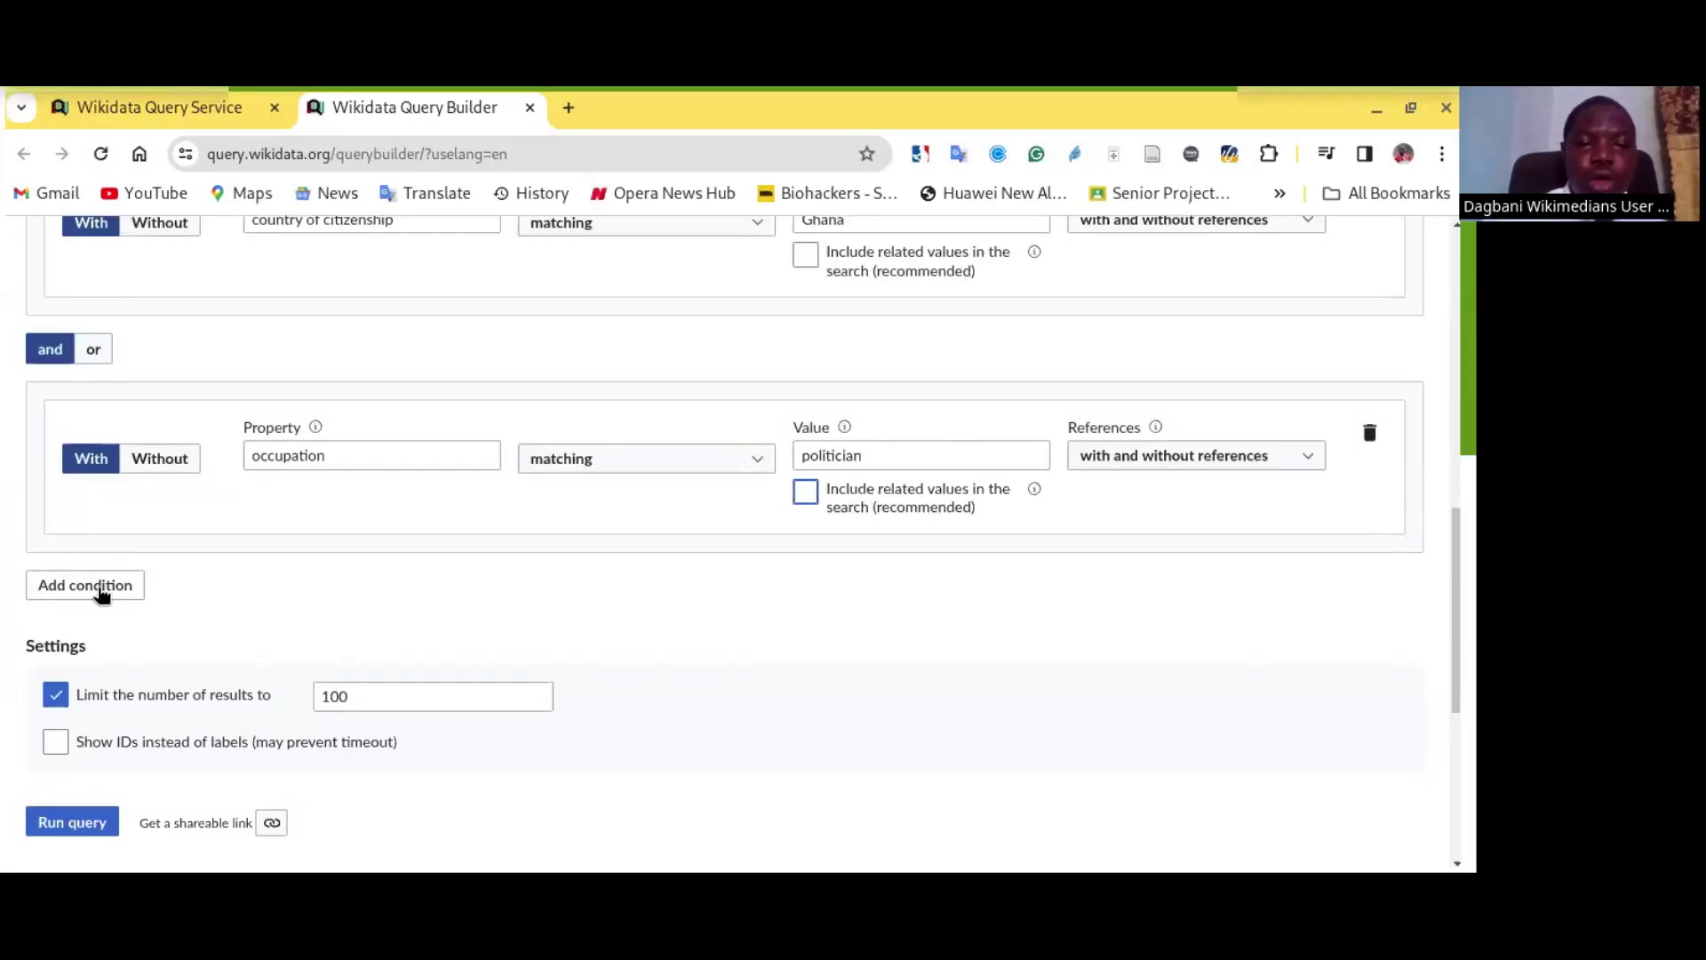
pyautogui.click(73, 823)
pyautogui.scroll(-1, 114, 743)
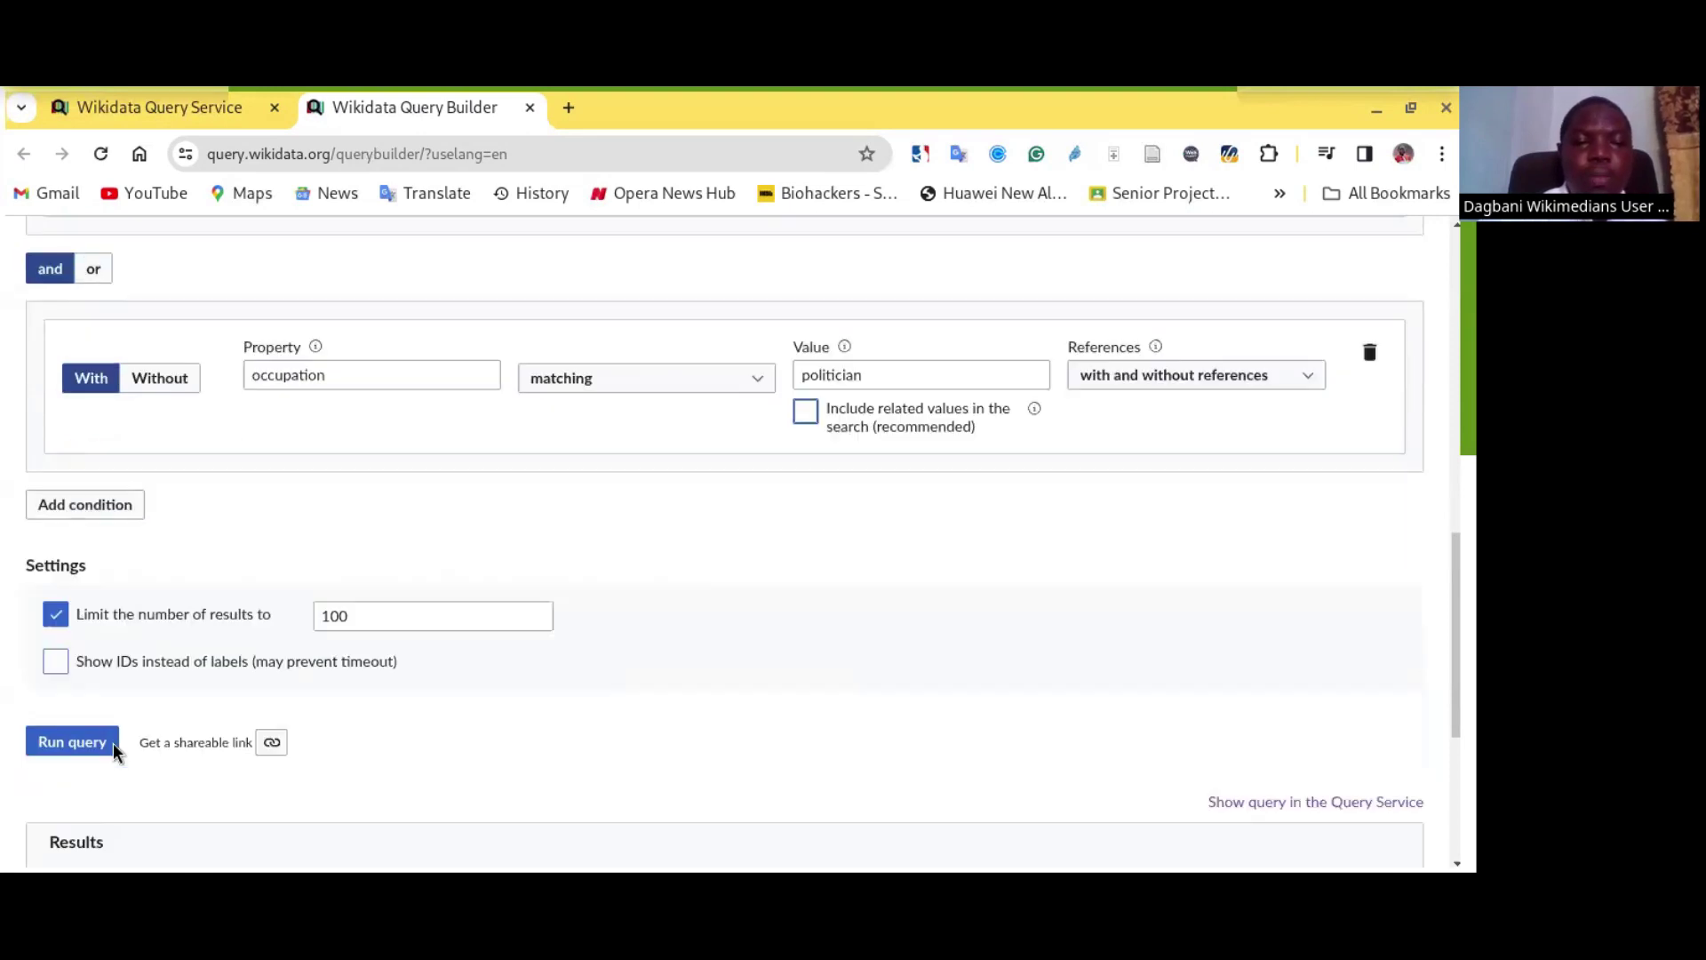
pyautogui.click(384, 612)
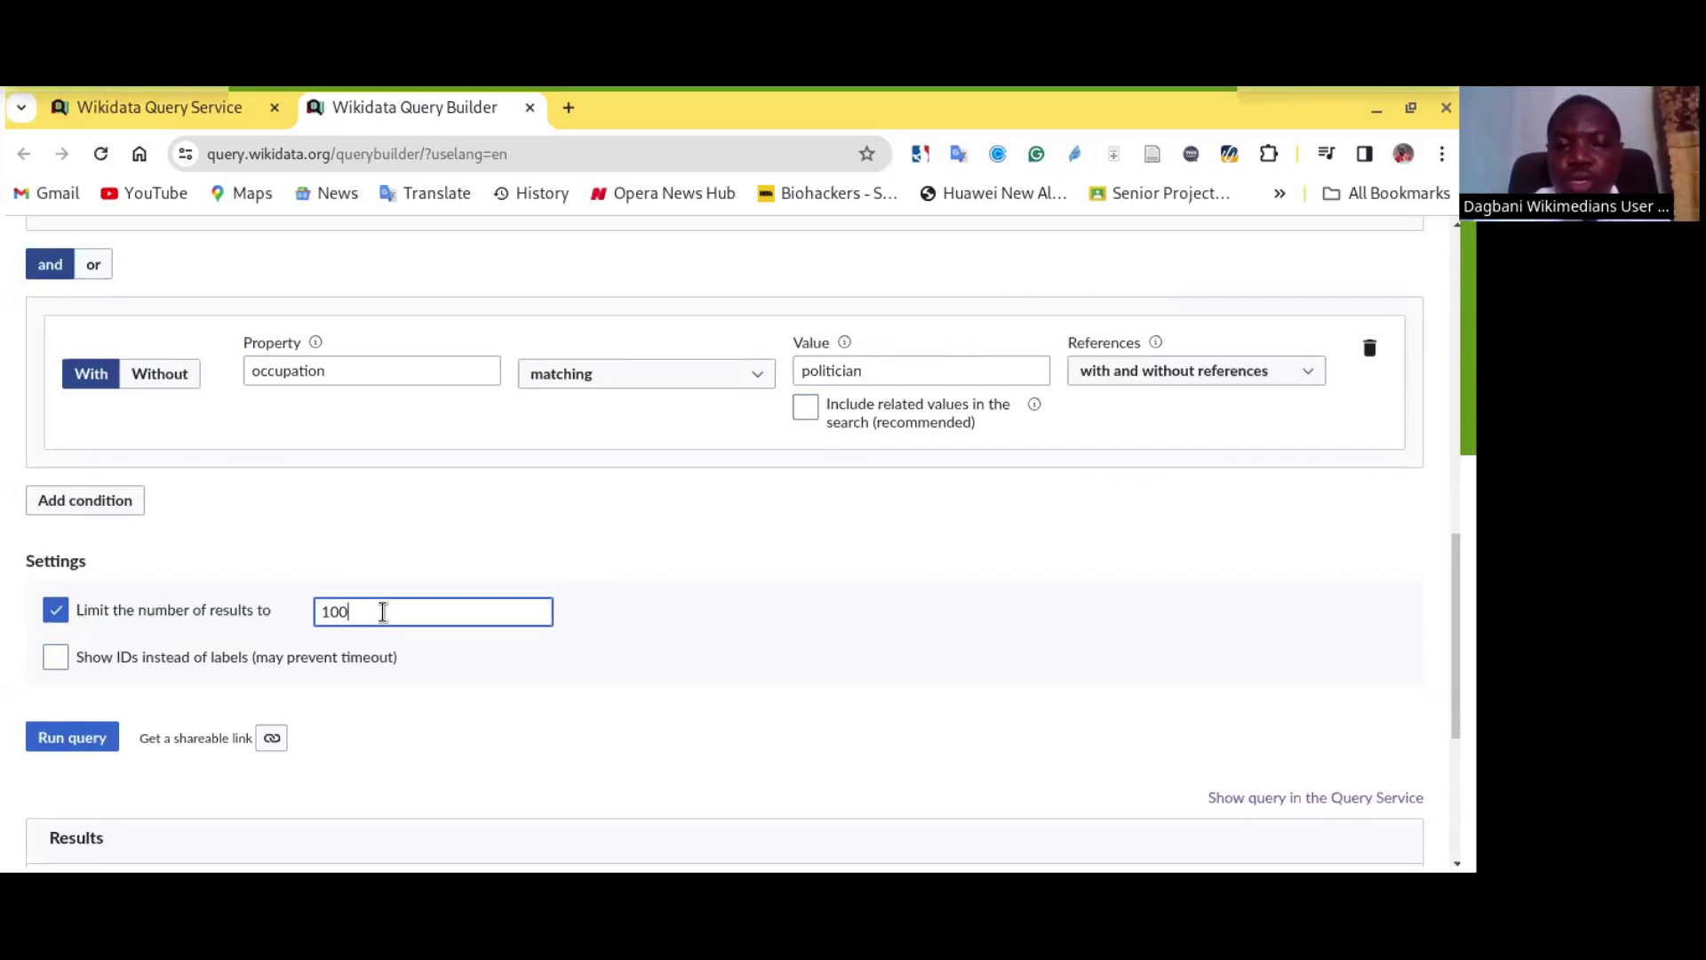
pyautogui.press('BackSpace')
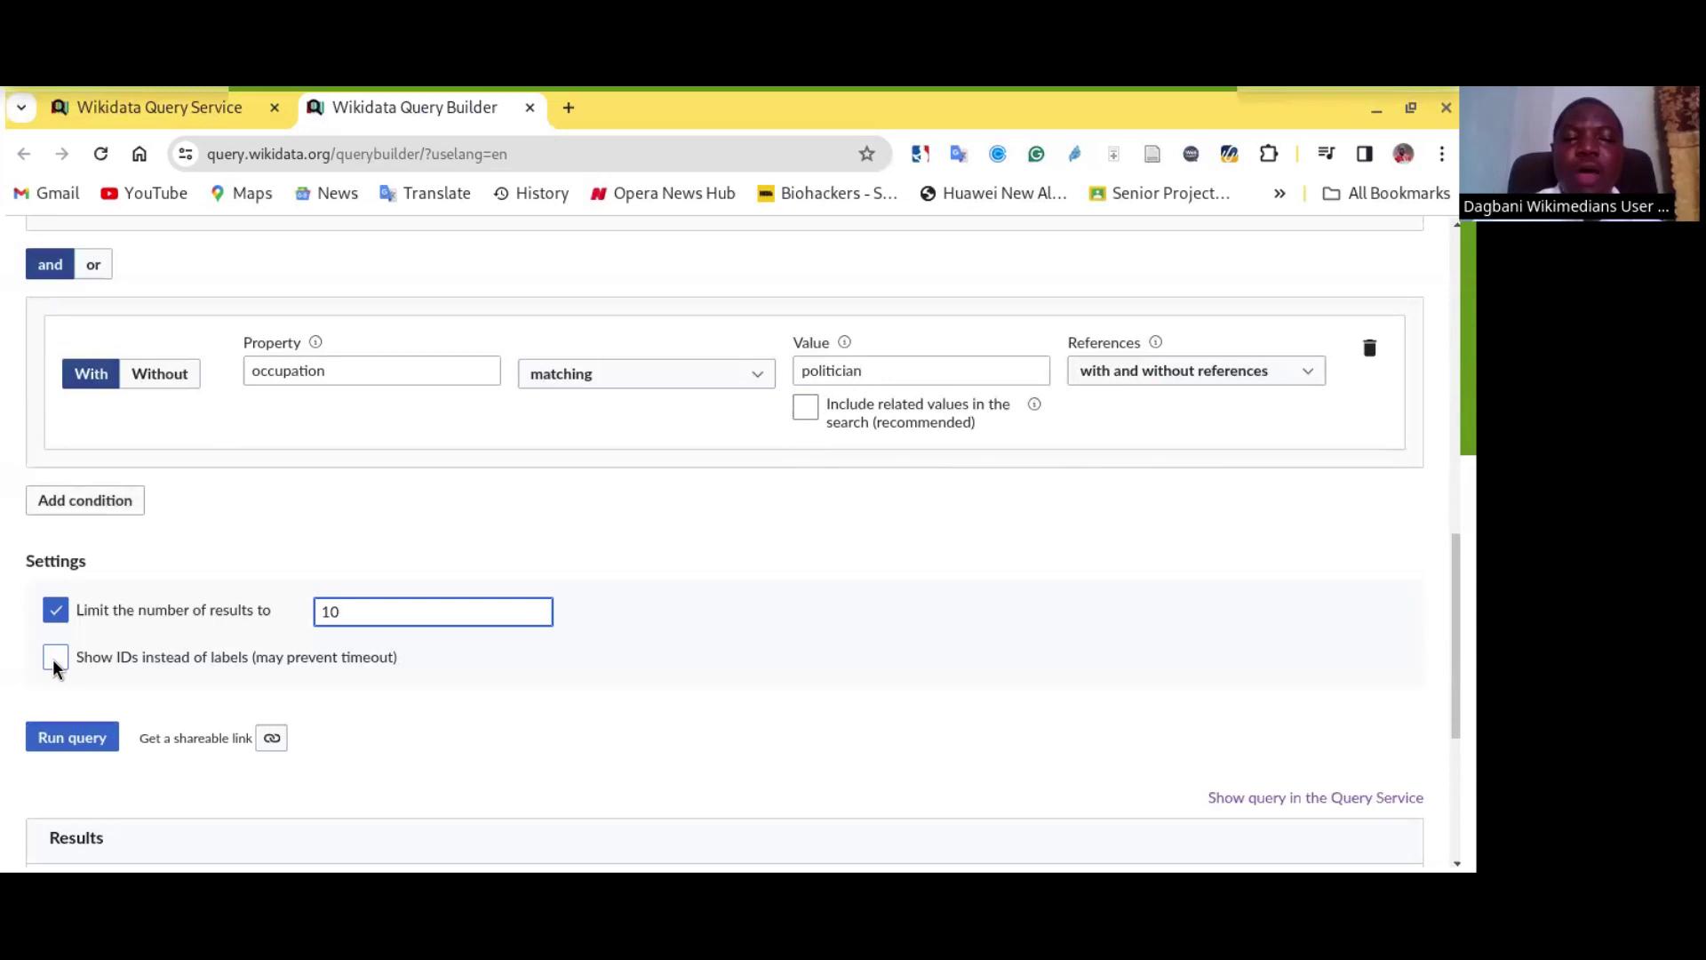
pyautogui.scroll(-2, 51, 659)
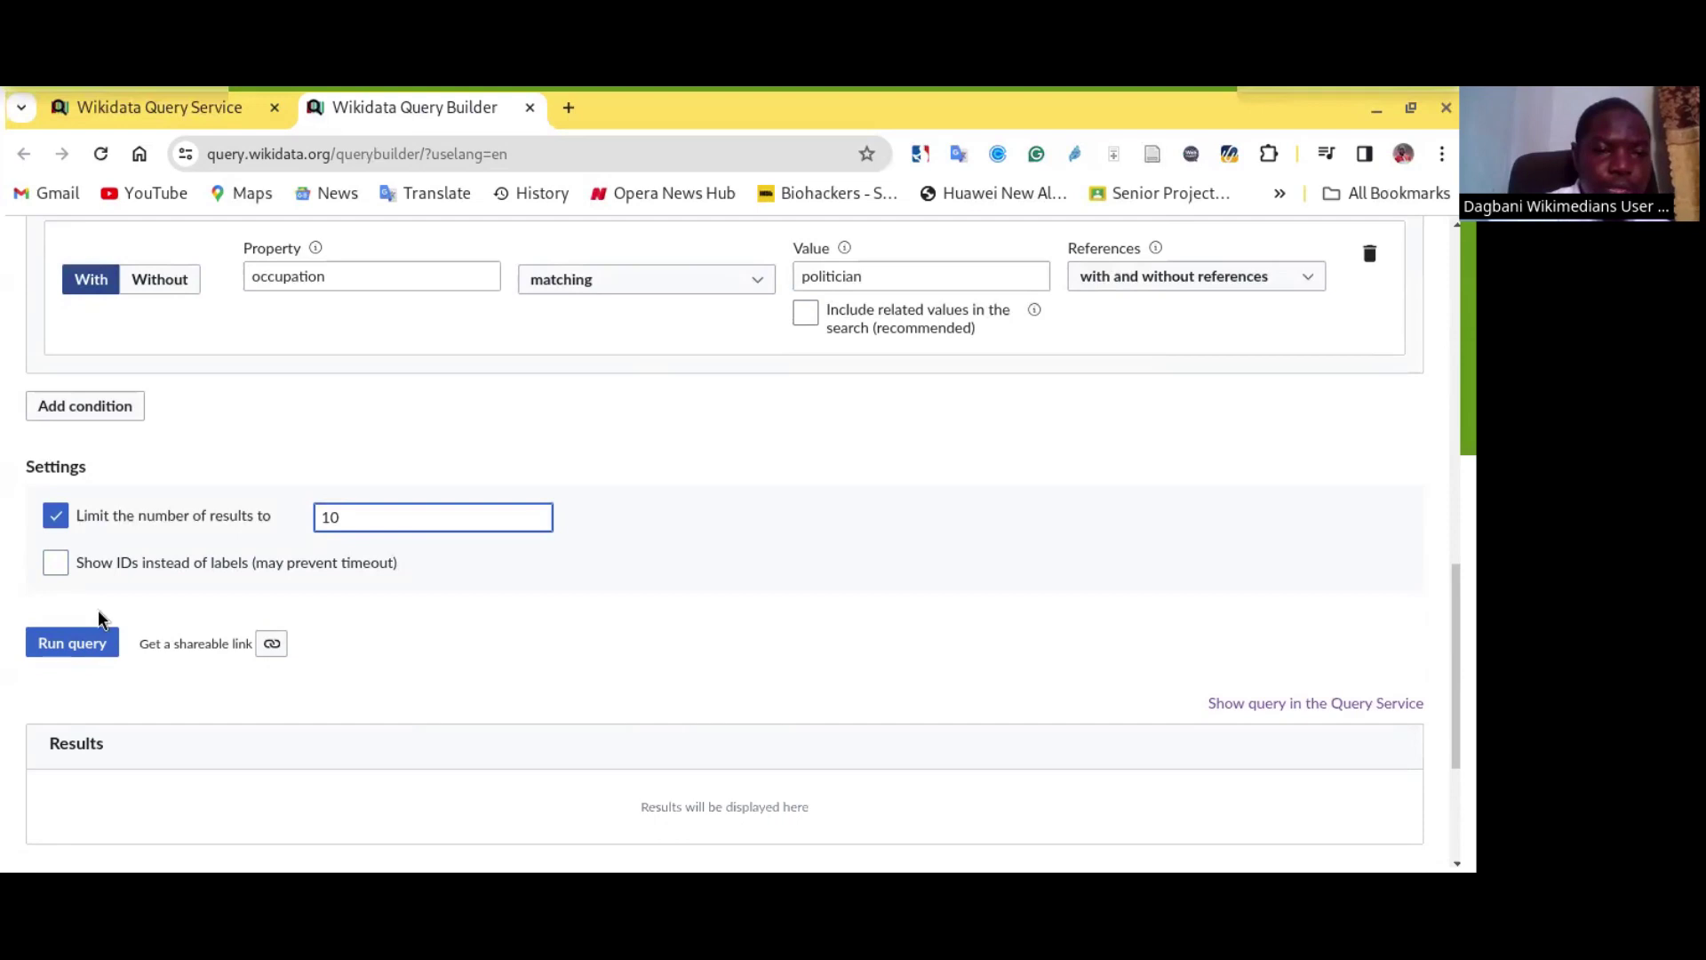
pyautogui.click(87, 646)
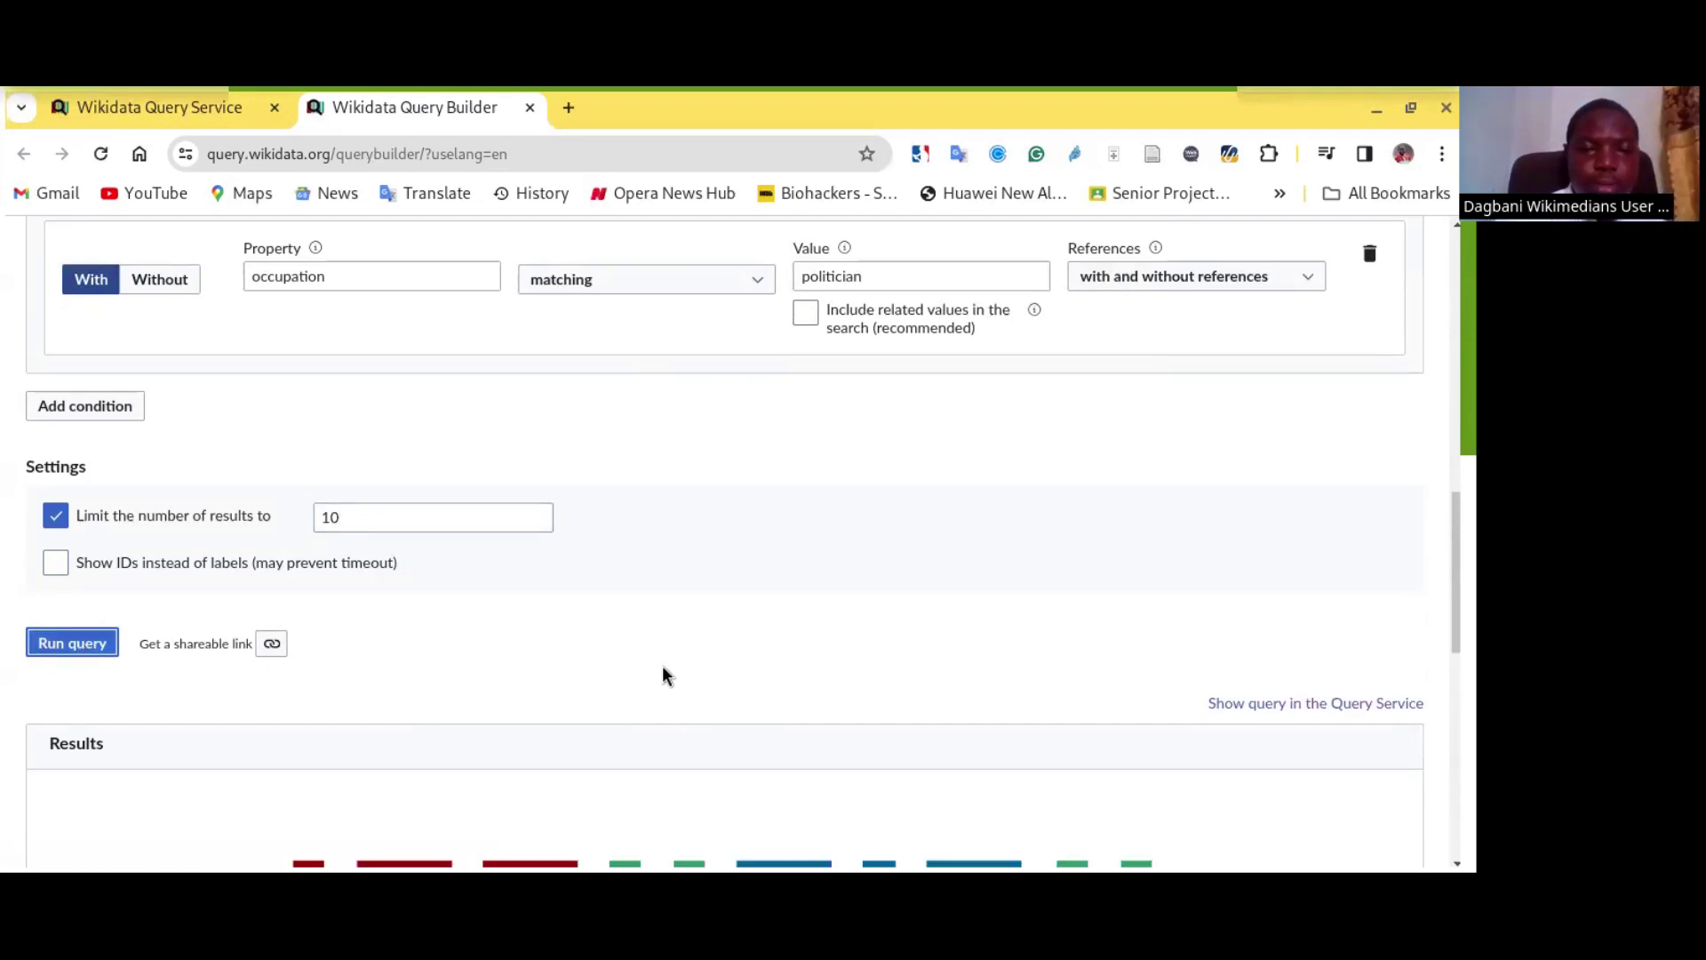
# Step: Examine the items and labels returned by the query, and compare them with the query's conditions and settings
pyautogui.scroll(-7, 658, 711)
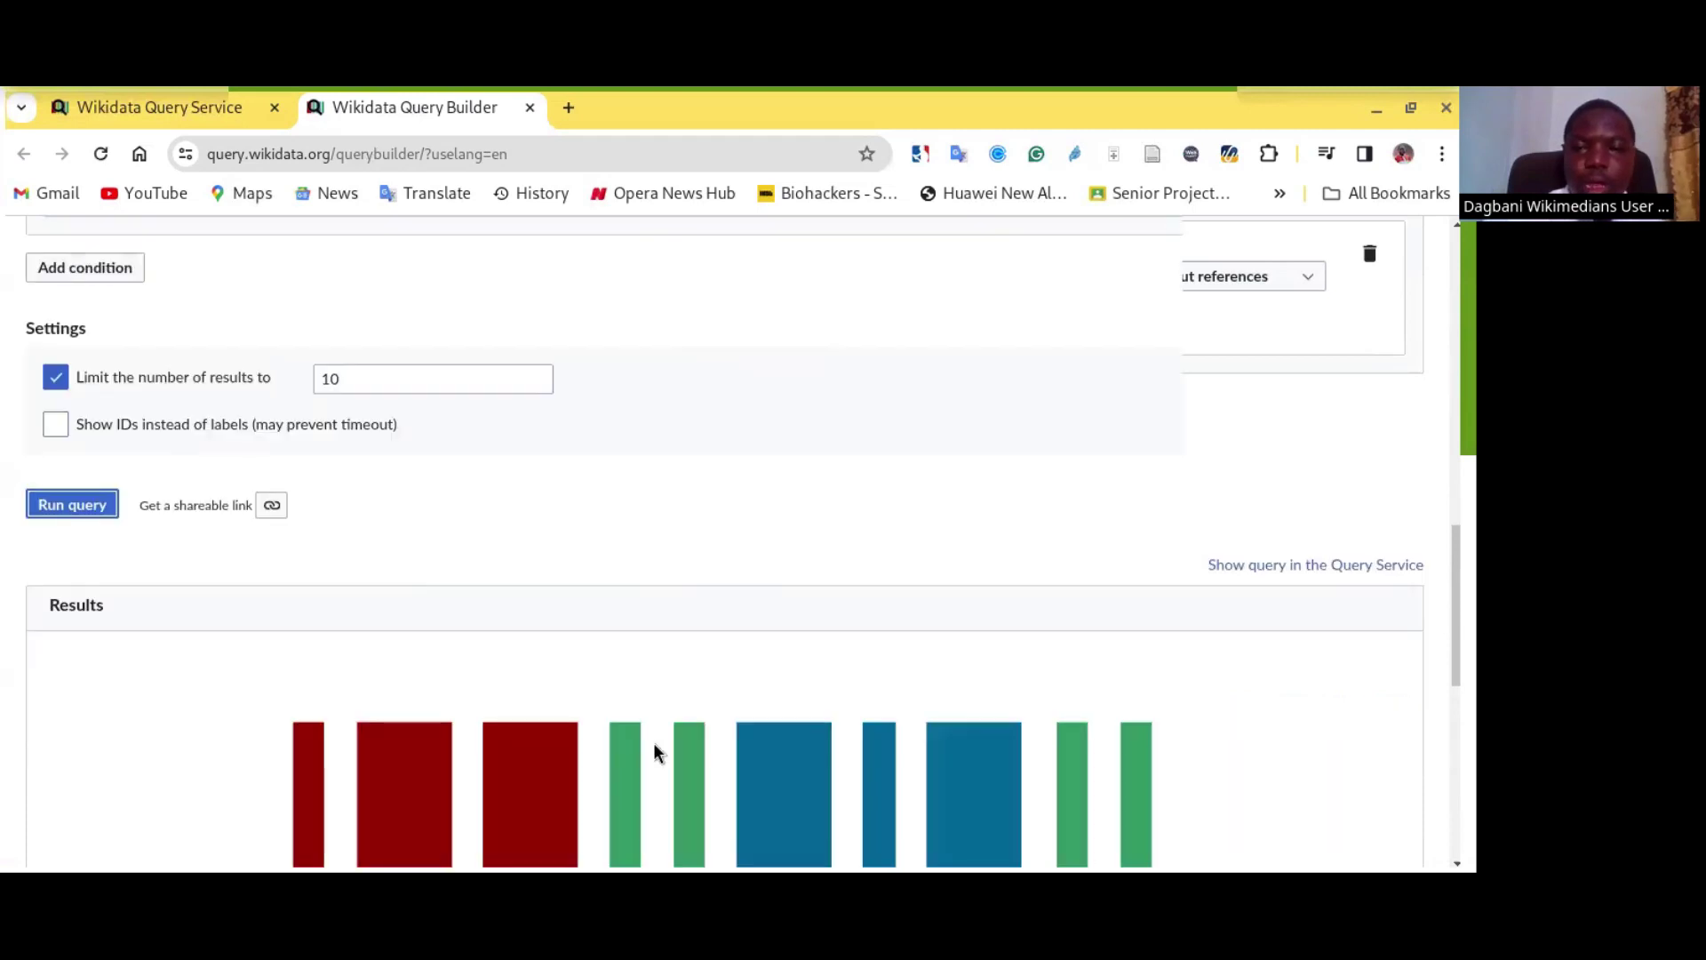
pyautogui.scroll(3, 709, 621)
pyautogui.scroll(-4, 709, 620)
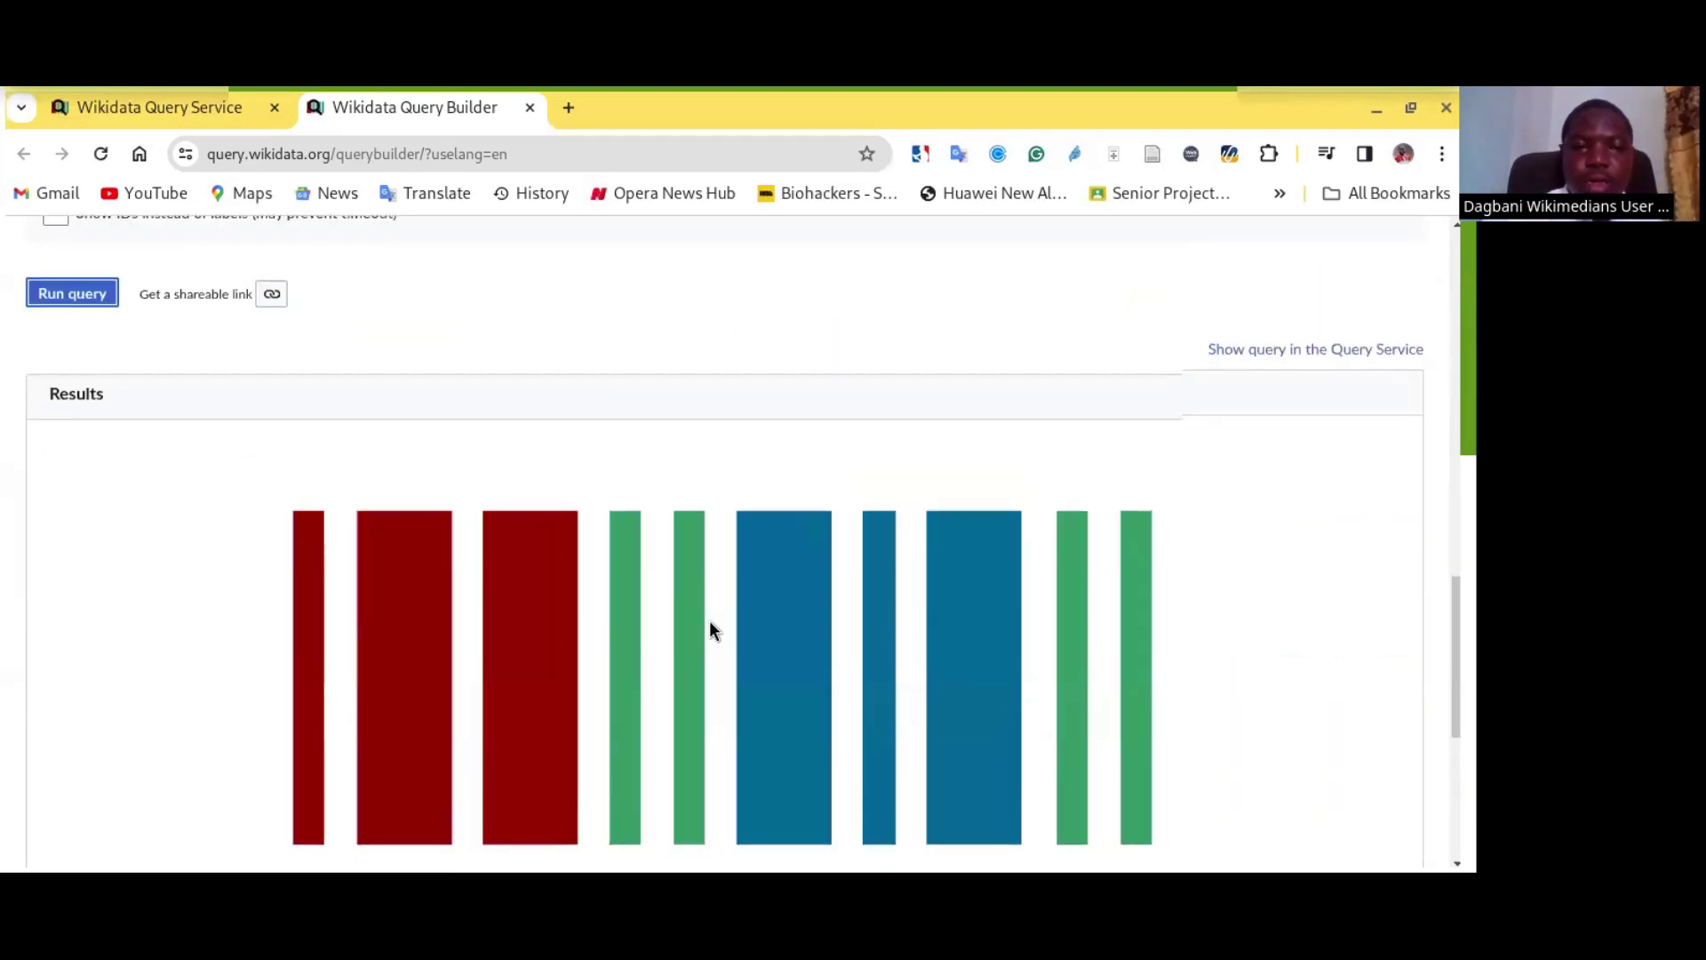
pyautogui.scroll(-2, 711, 629)
pyautogui.scroll(6, 711, 629)
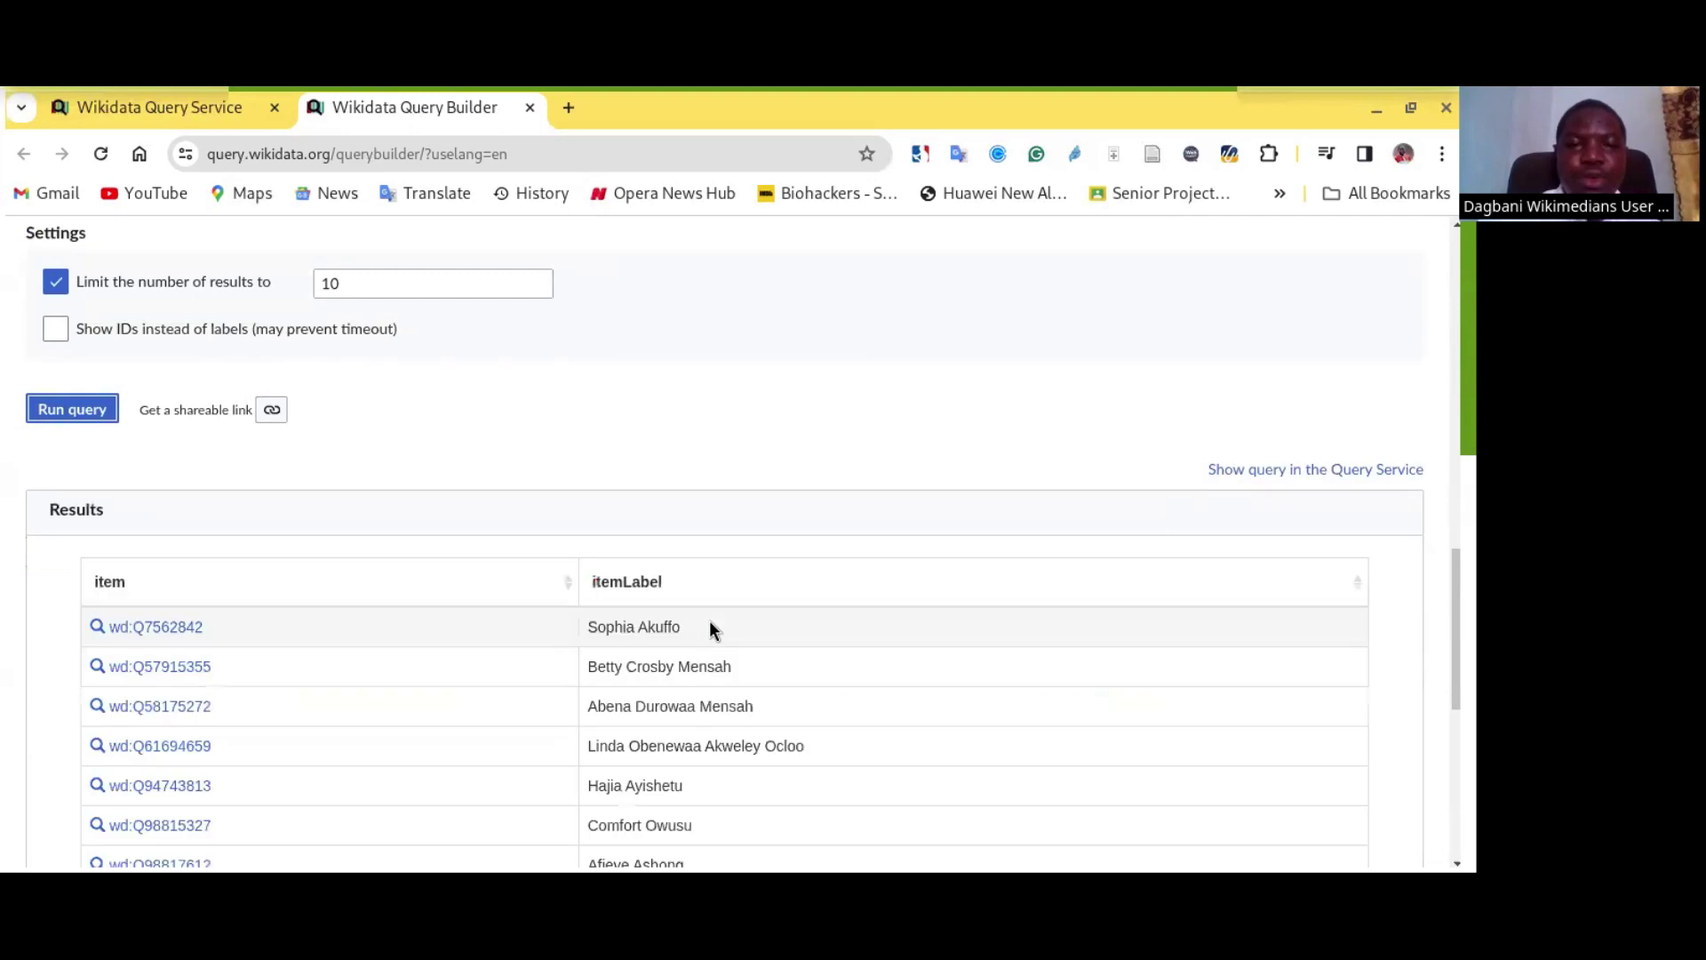
pyautogui.scroll(-3, 710, 629)
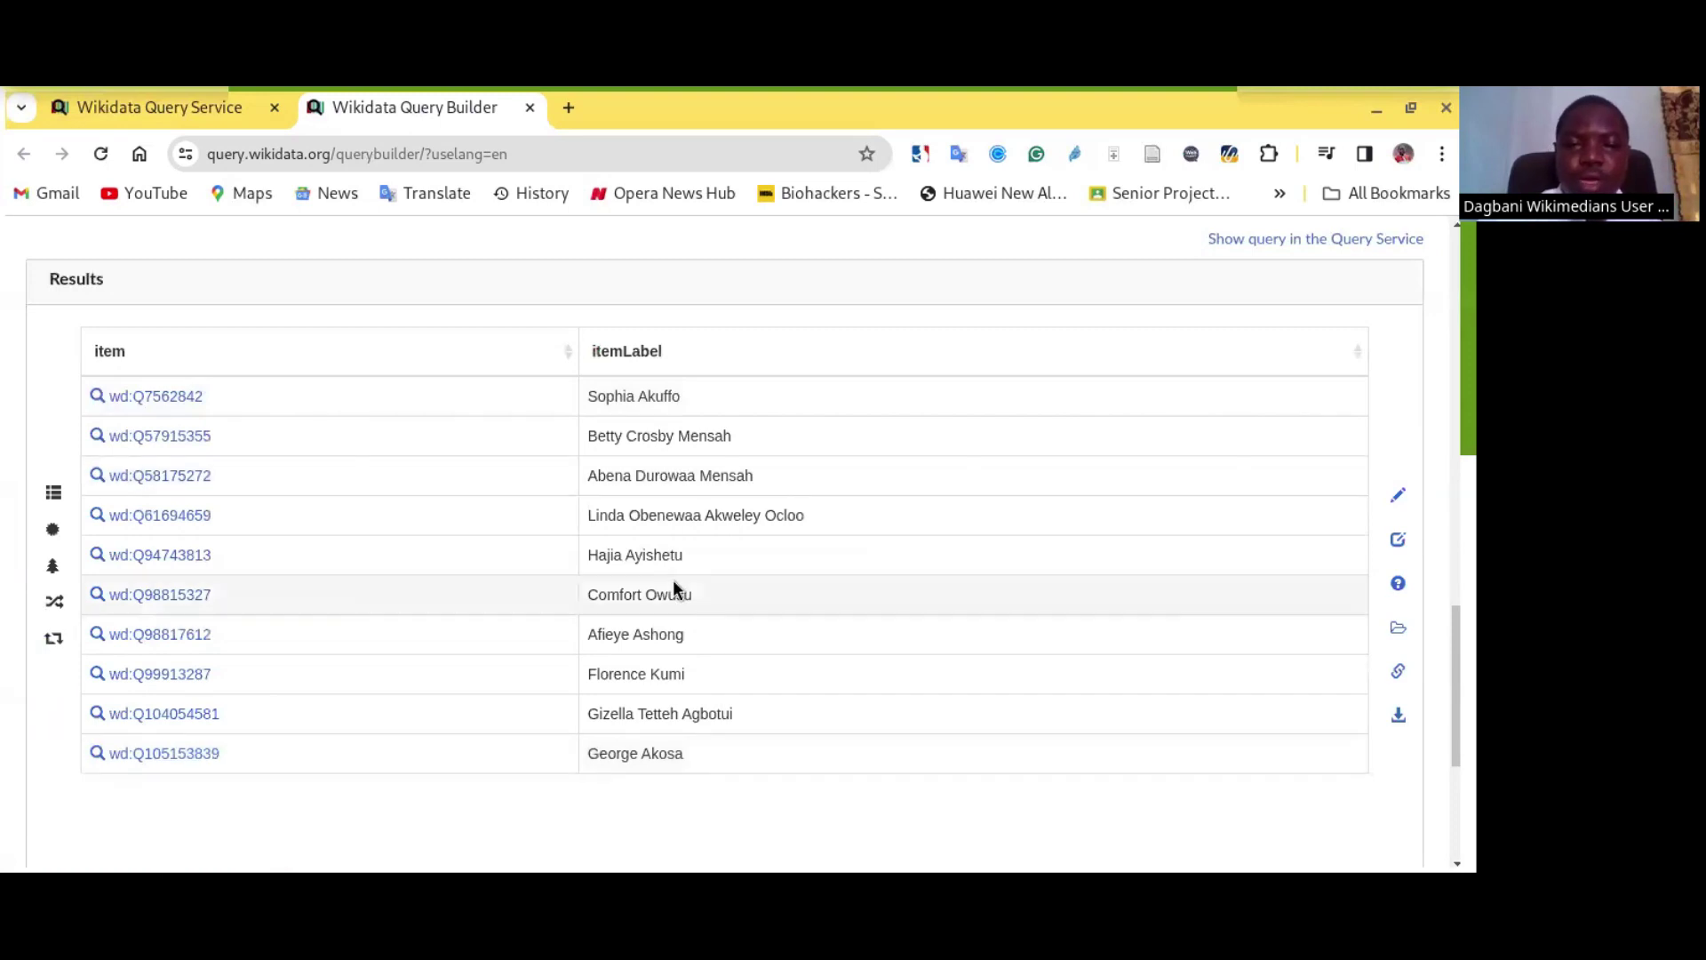
pyautogui.scroll(3, 673, 586)
pyautogui.scroll(2, 673, 583)
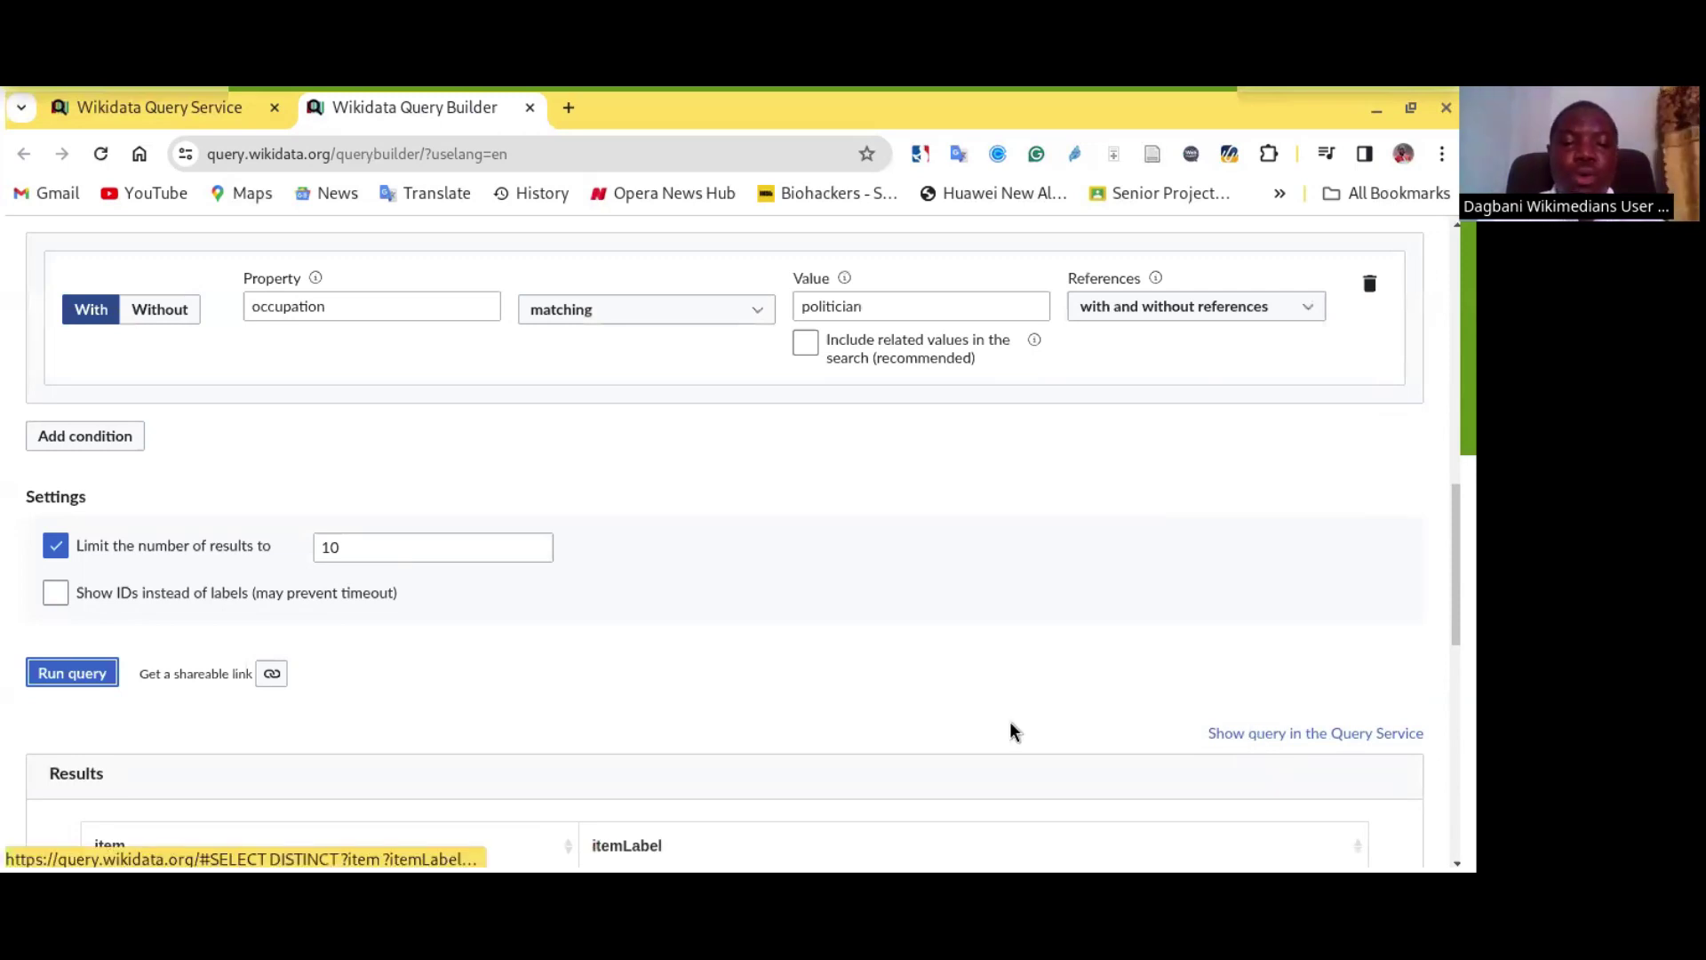
pyautogui.scroll(-5, 1010, 724)
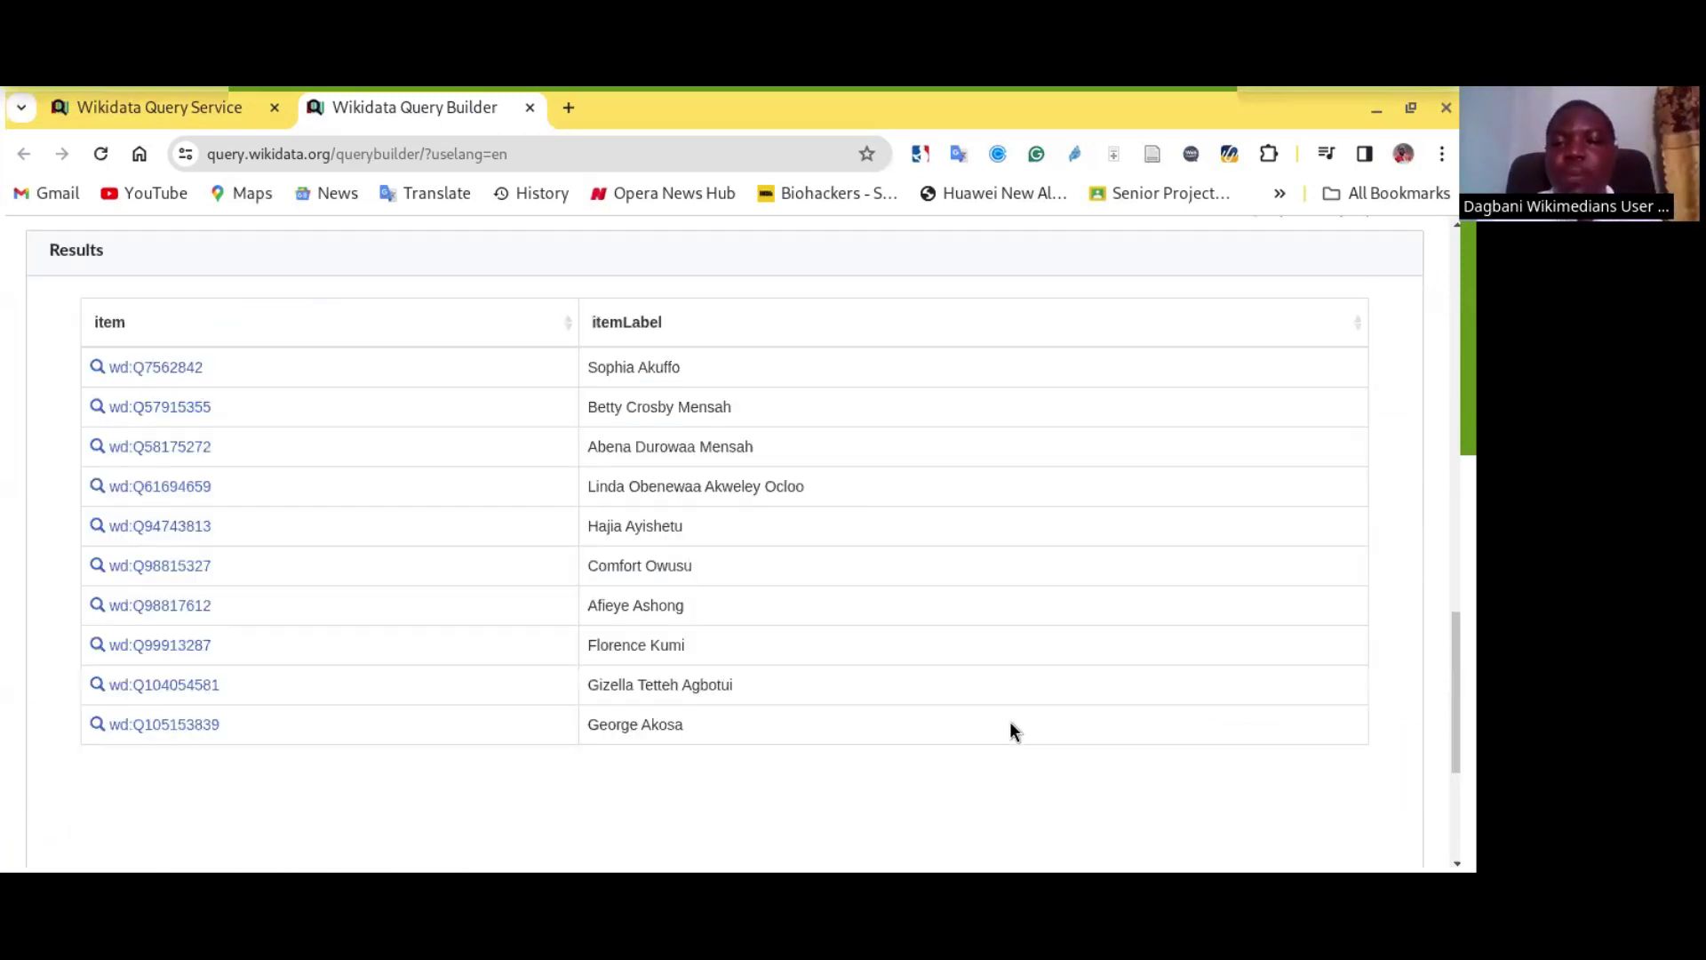
pyautogui.scroll(4, 1310, 687)
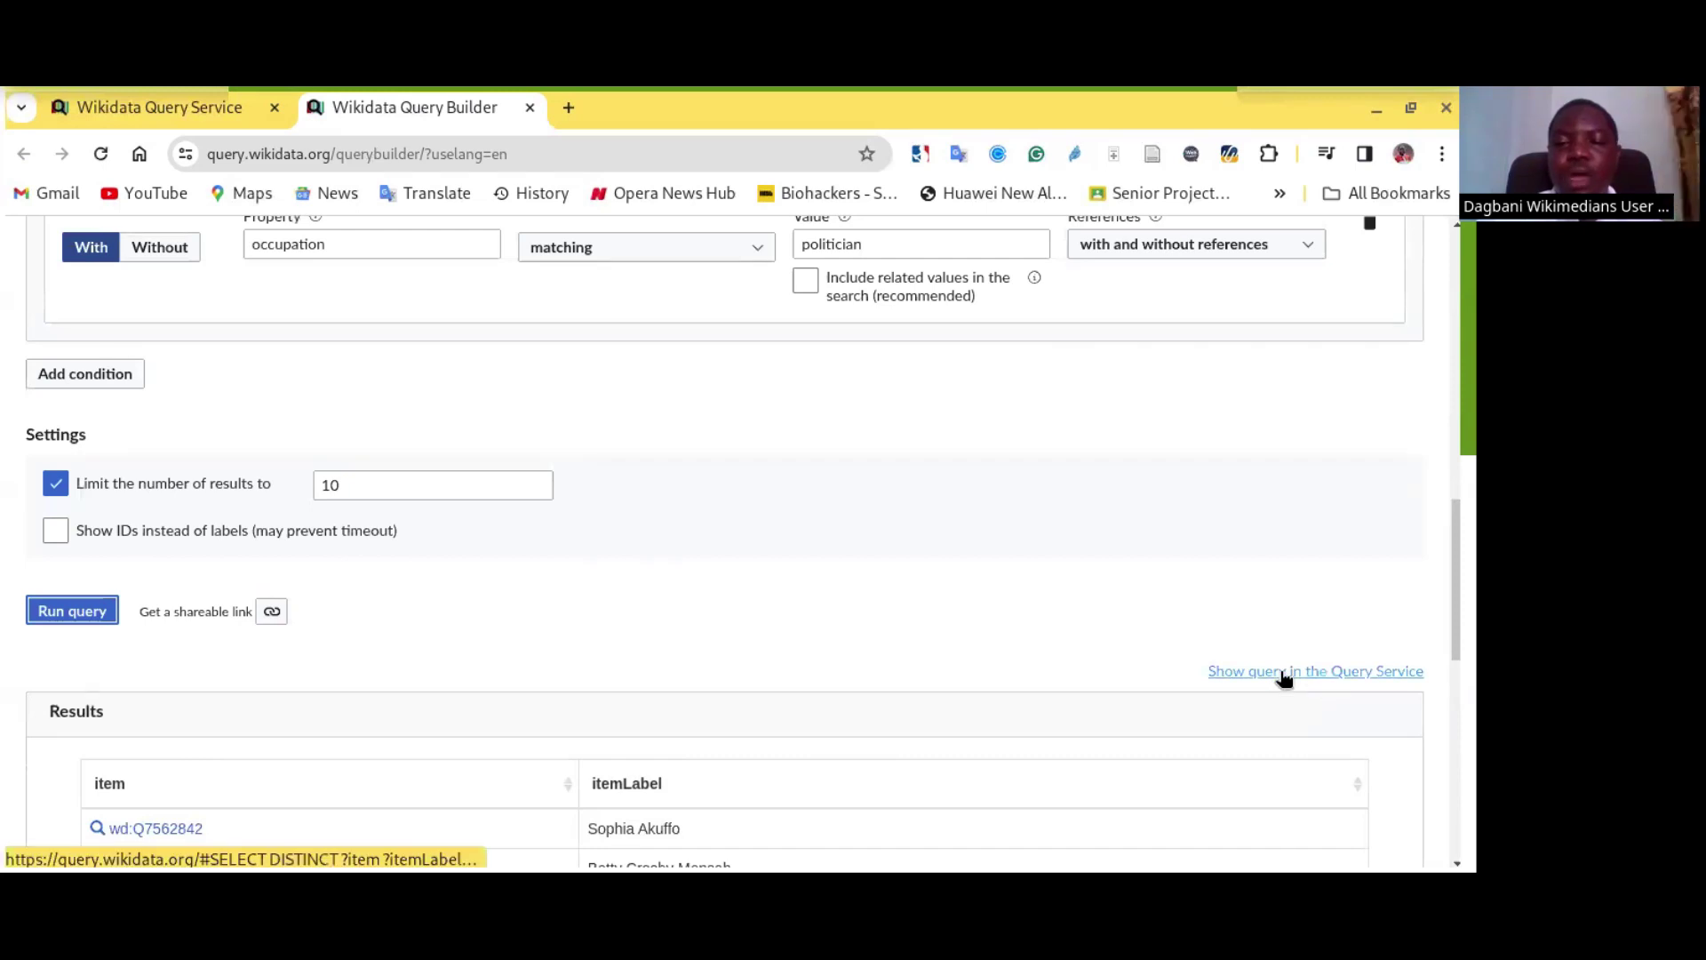
# Step: Show the built query as SPARQL in the Query Service, run it there and look through its result table
pyautogui.click(1281, 674)
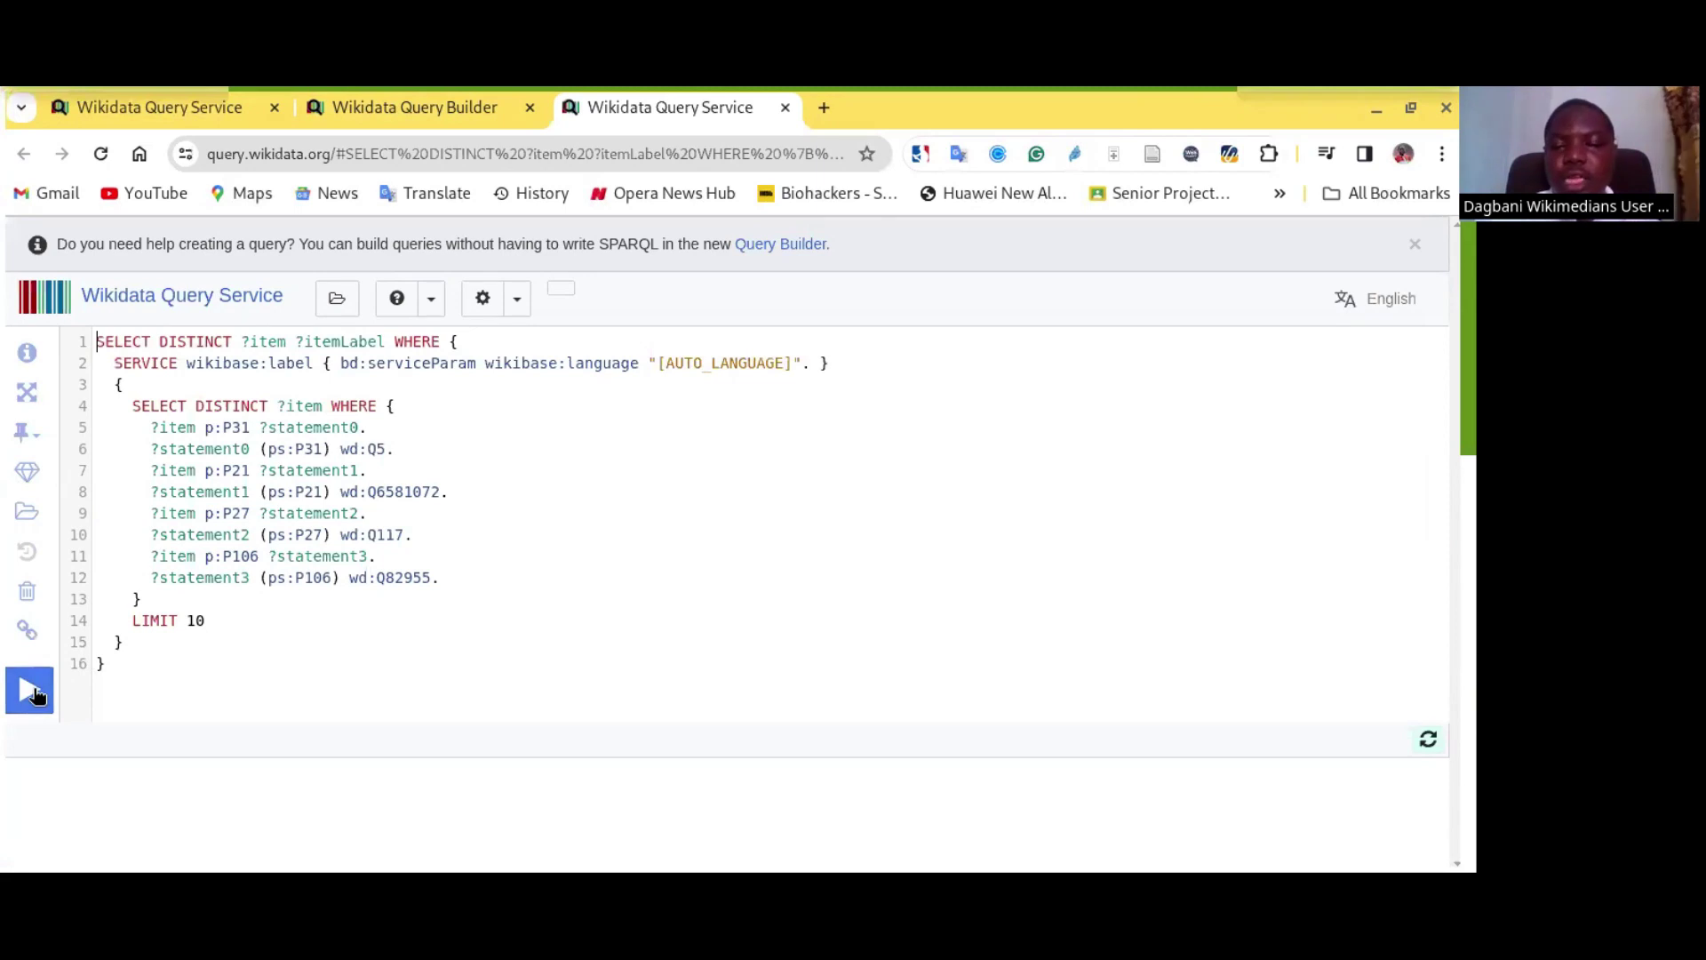
pyautogui.click(31, 690)
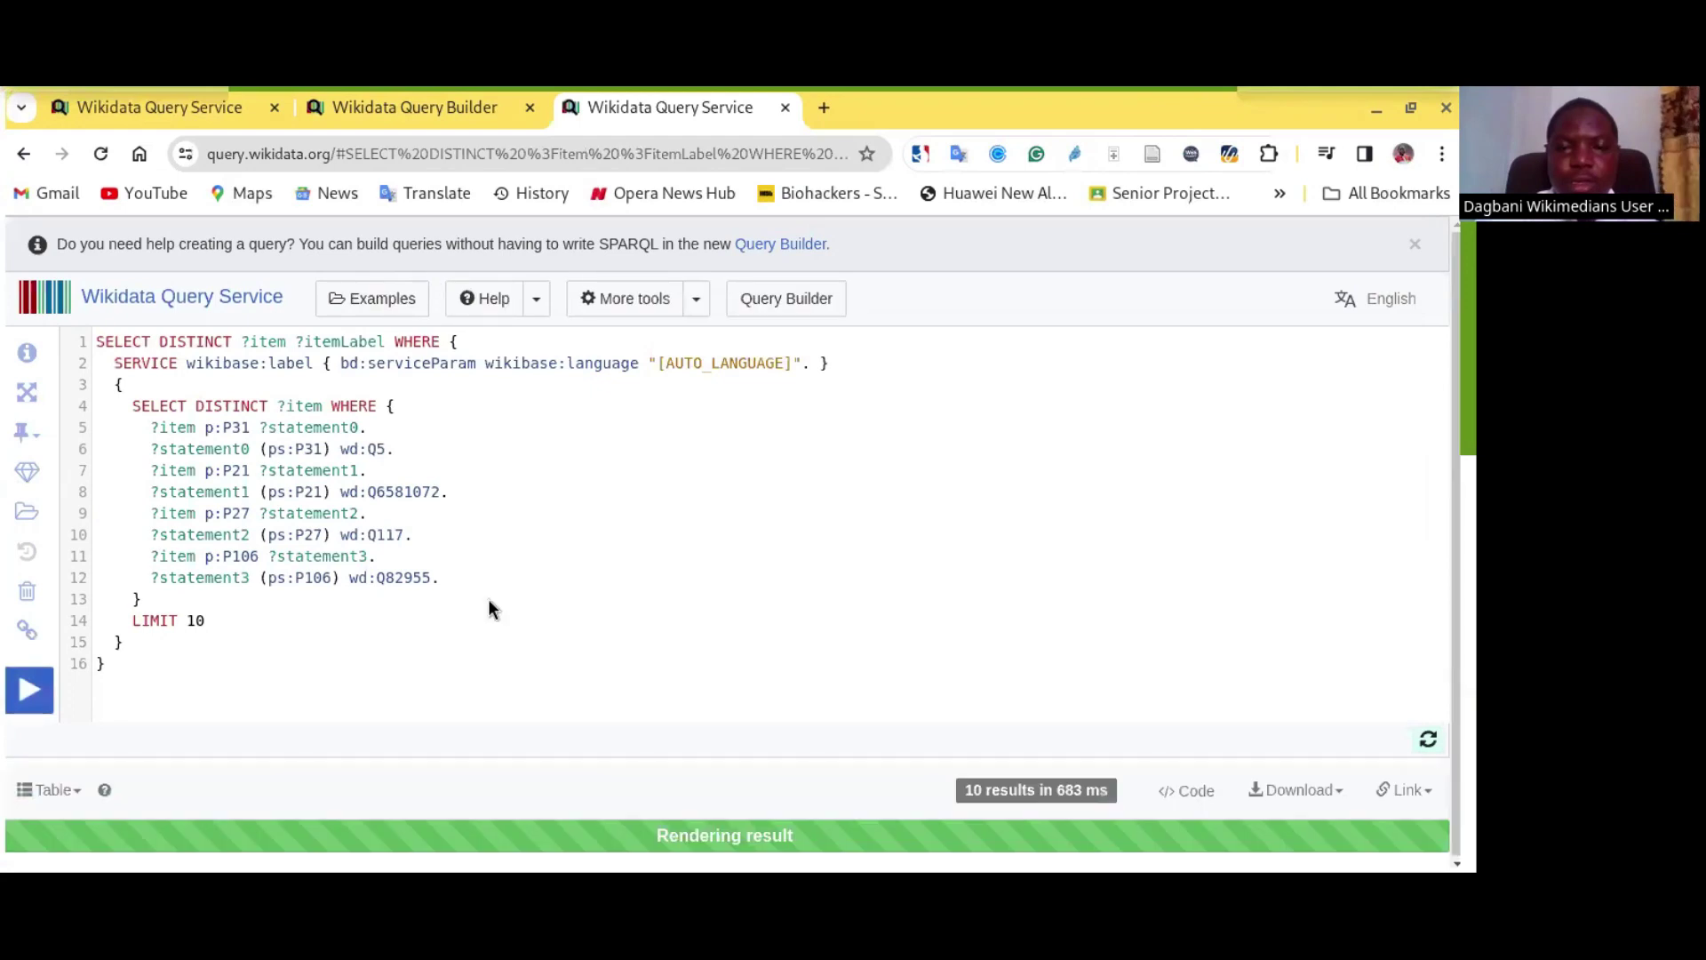
pyautogui.scroll(-4, 488, 596)
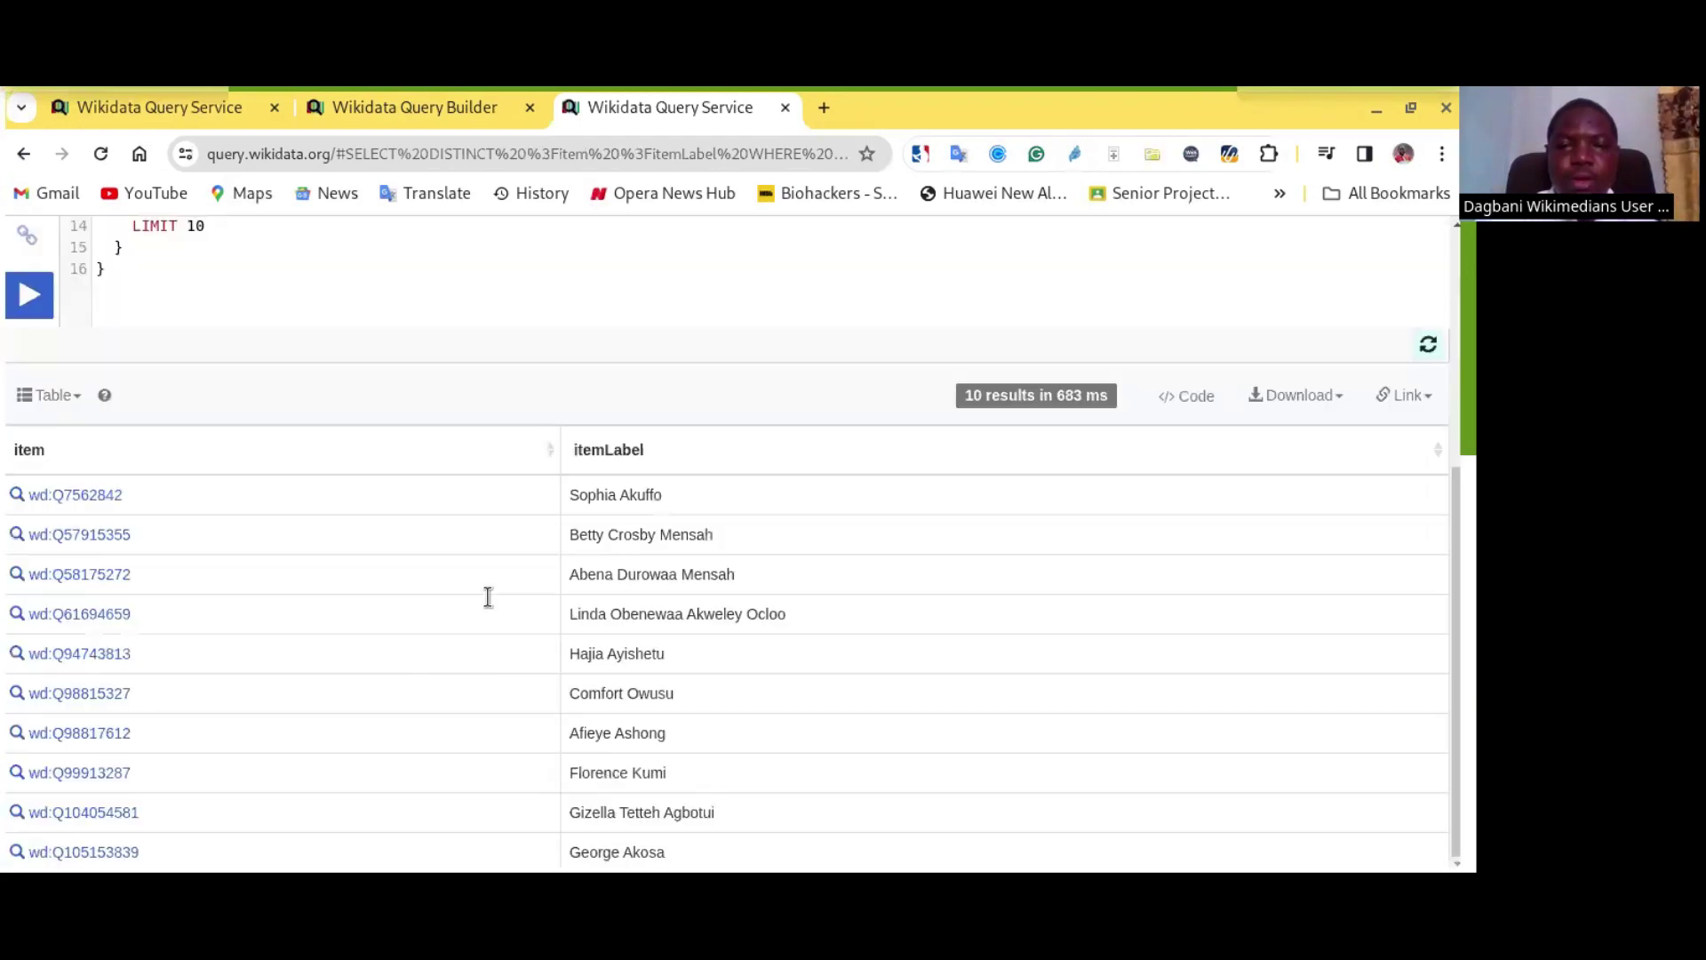
pyautogui.scroll(4, 488, 596)
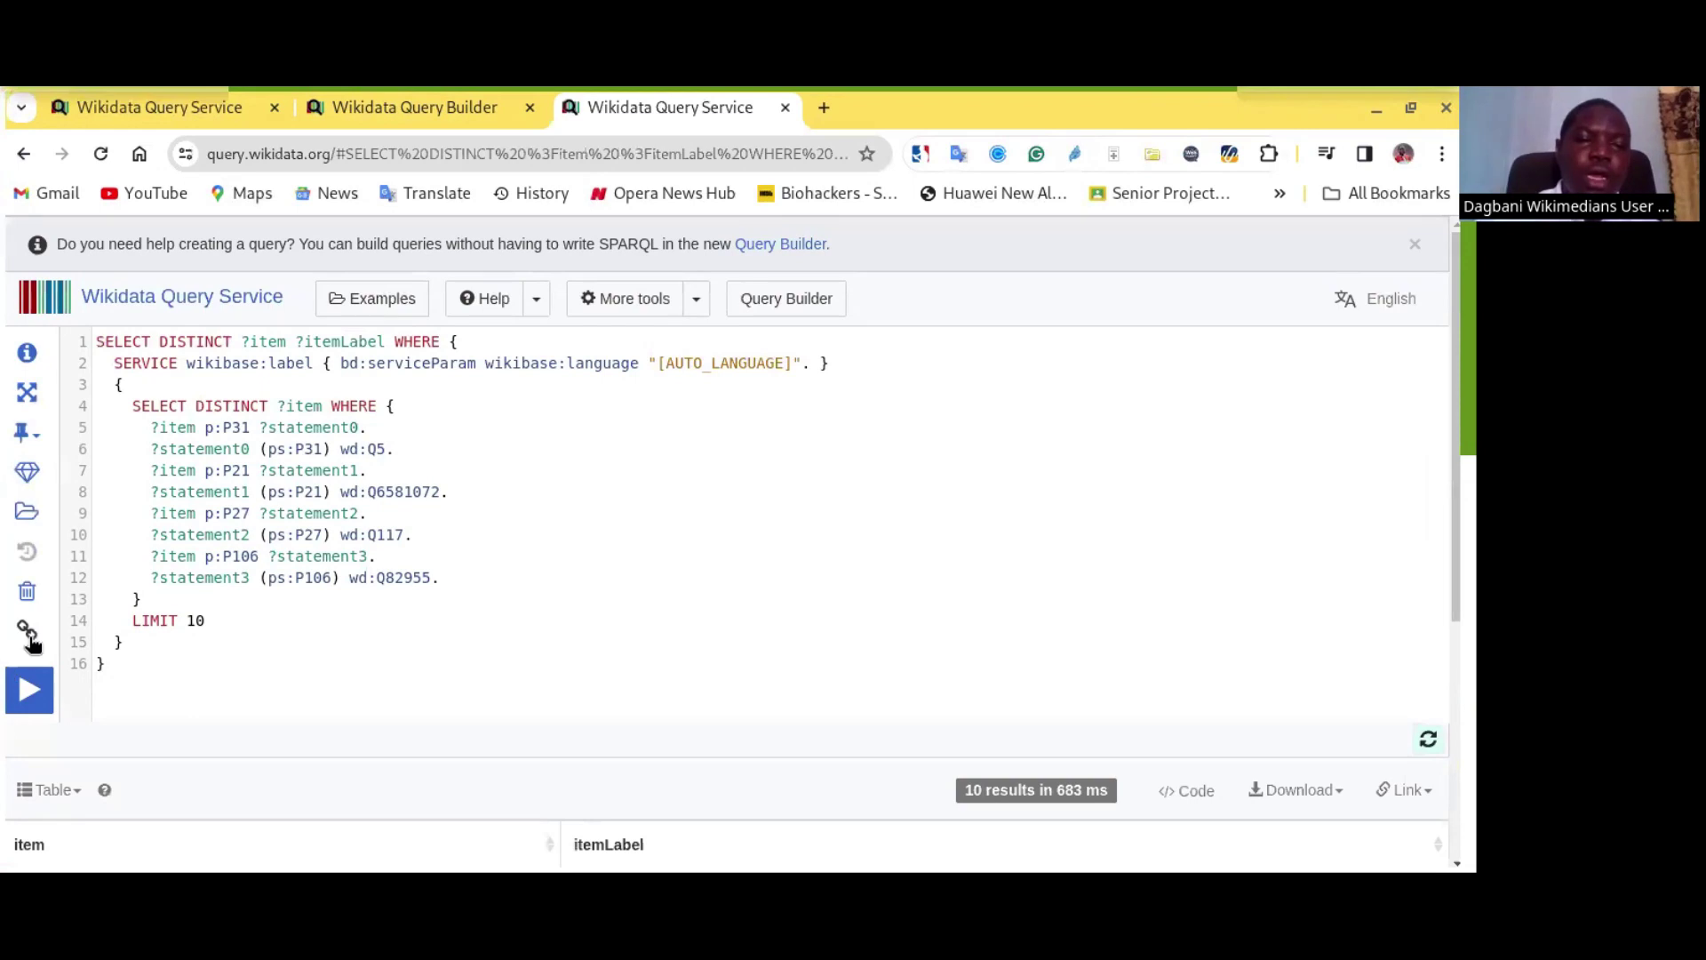
# Step: Generate a short URL for the query and check which link options are offered for the result
pyautogui.click(28, 631)
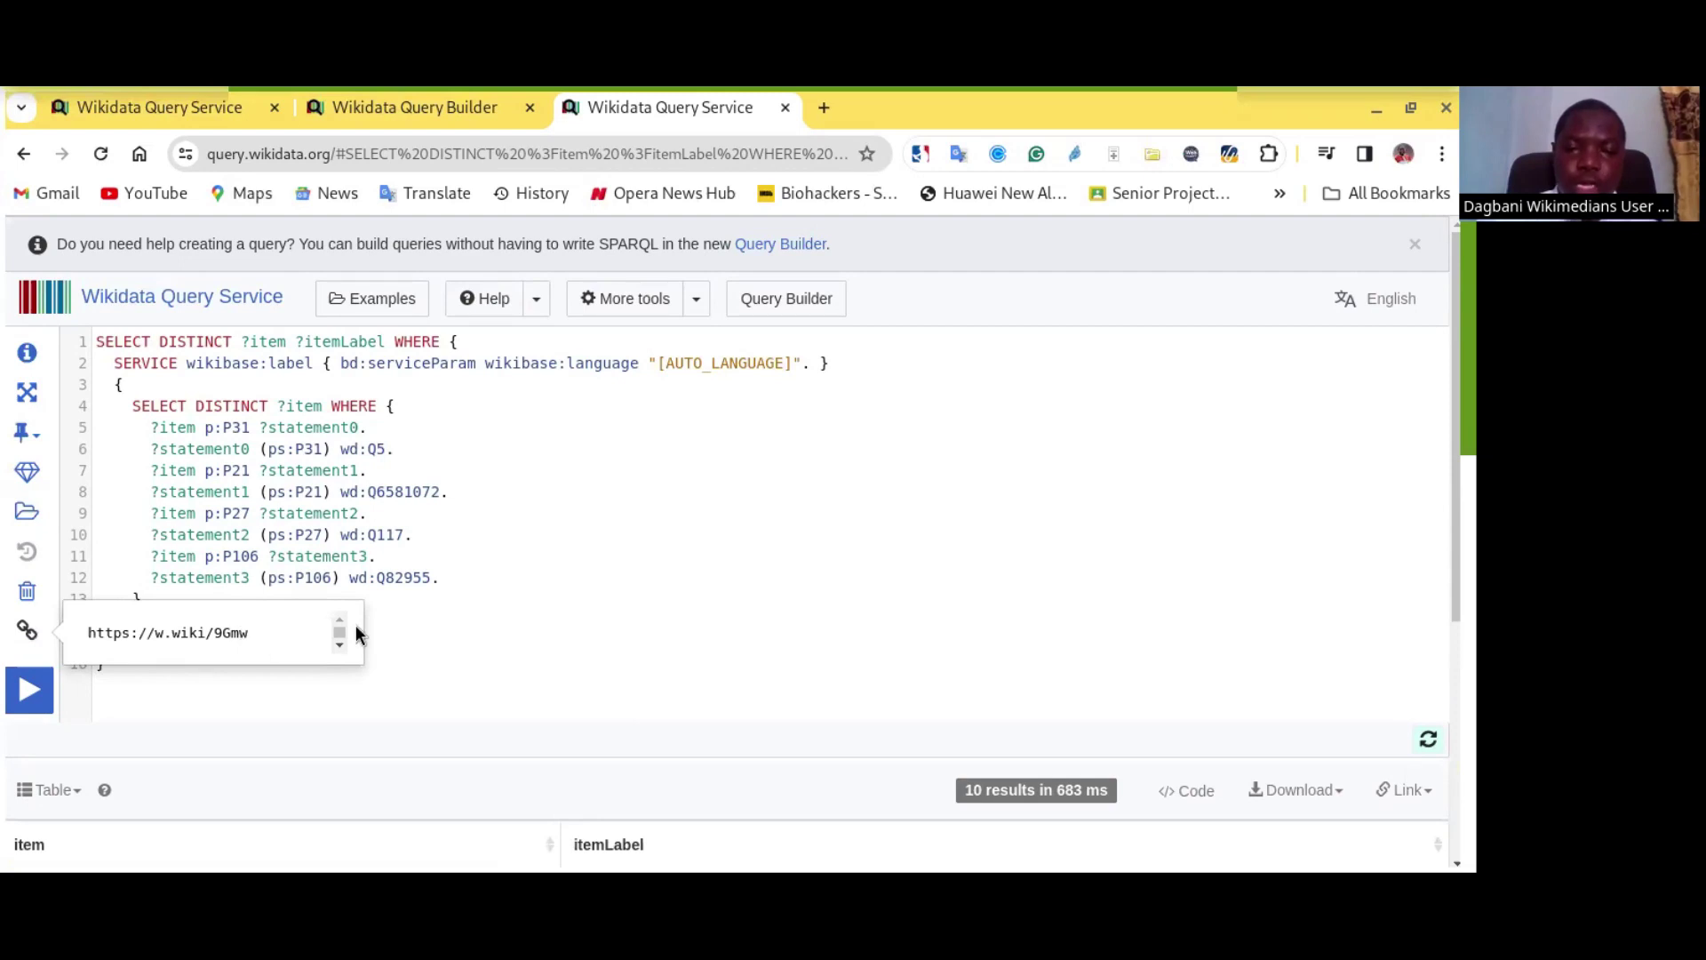
pyautogui.click(535, 618)
pyautogui.scroll(-2, 1307, 633)
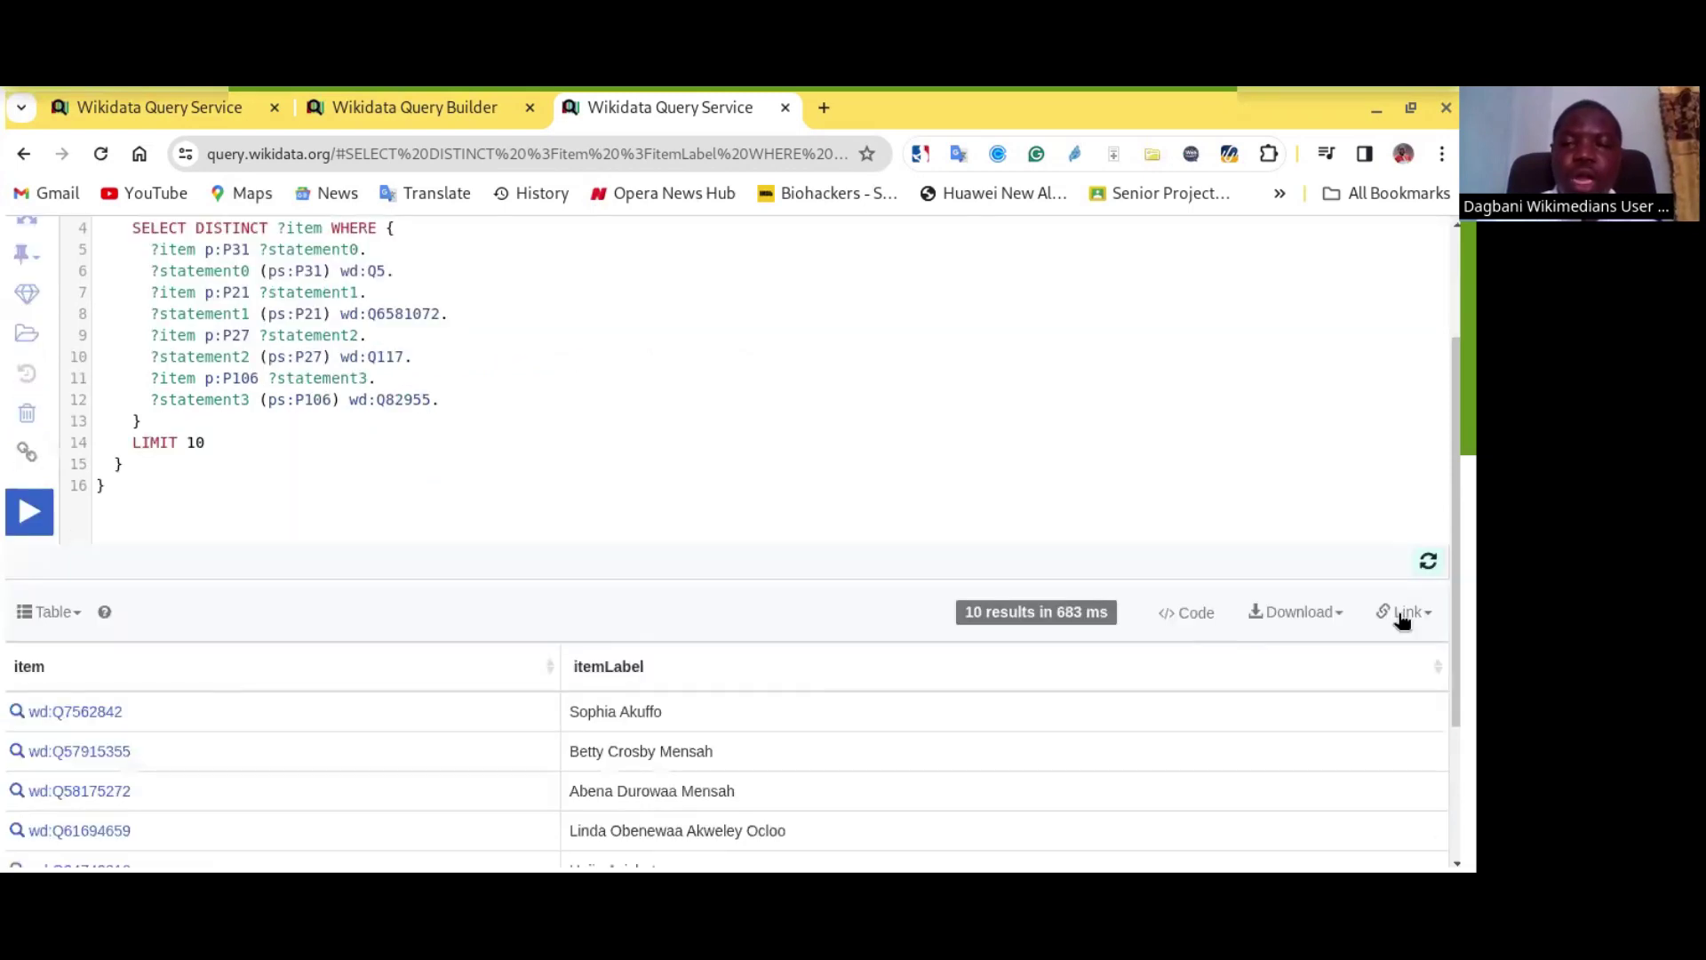
pyautogui.click(1420, 620)
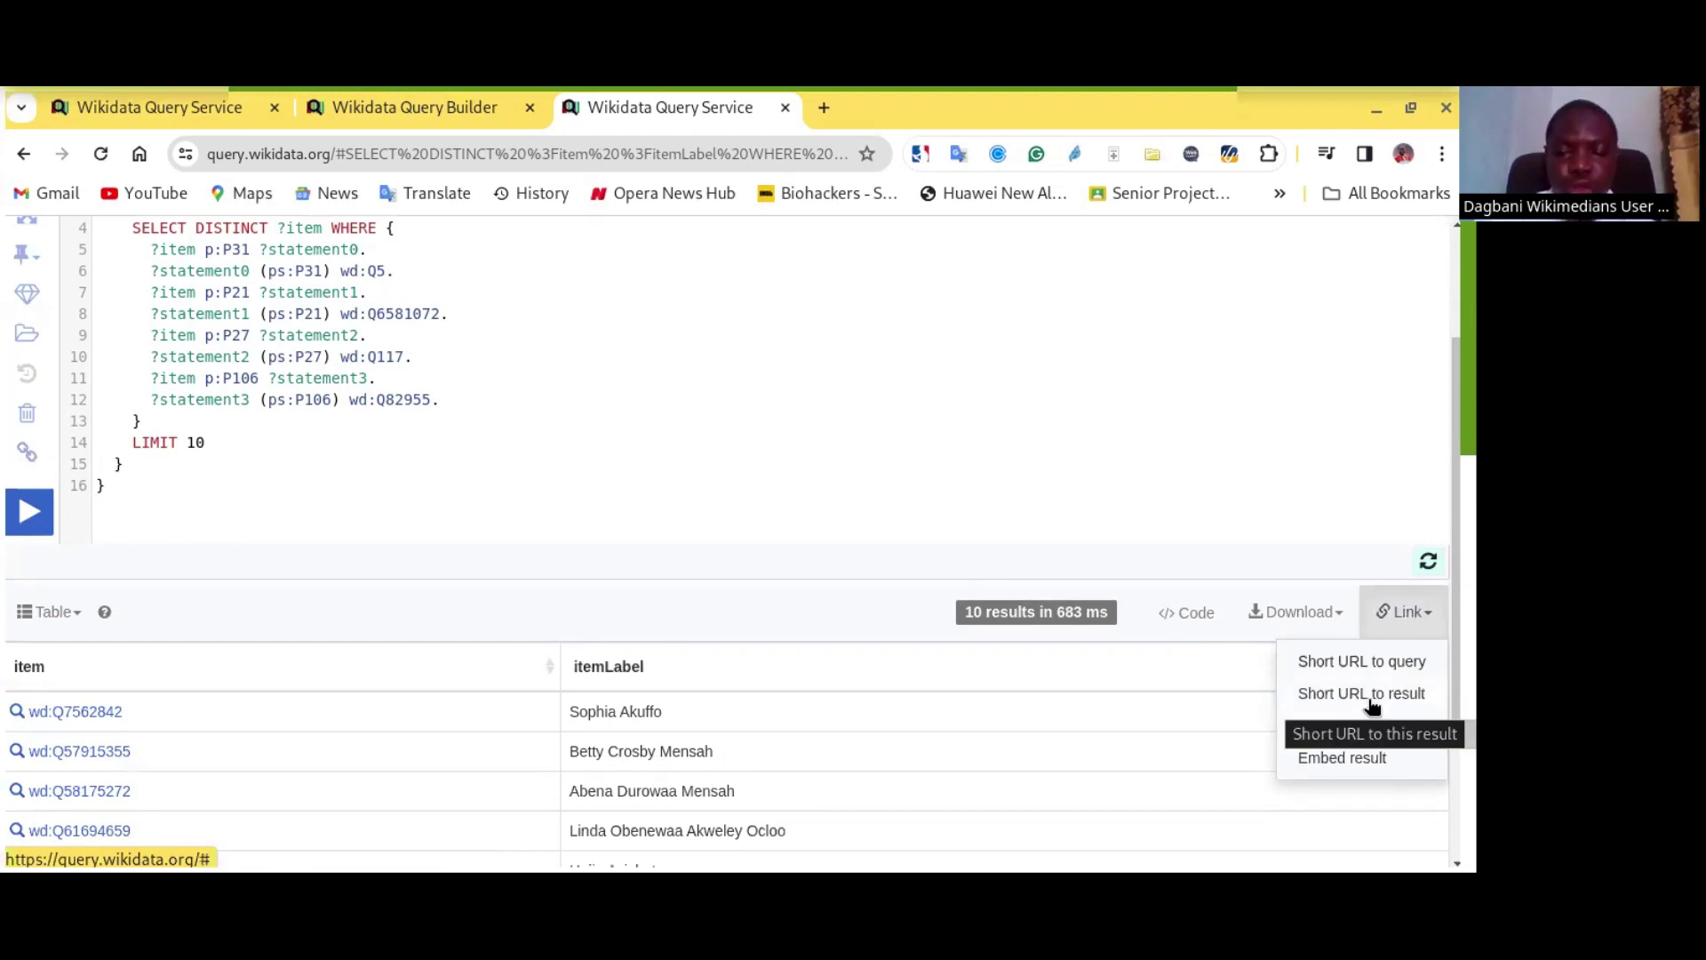
pyautogui.click(1178, 480)
pyautogui.scroll(4, 1178, 479)
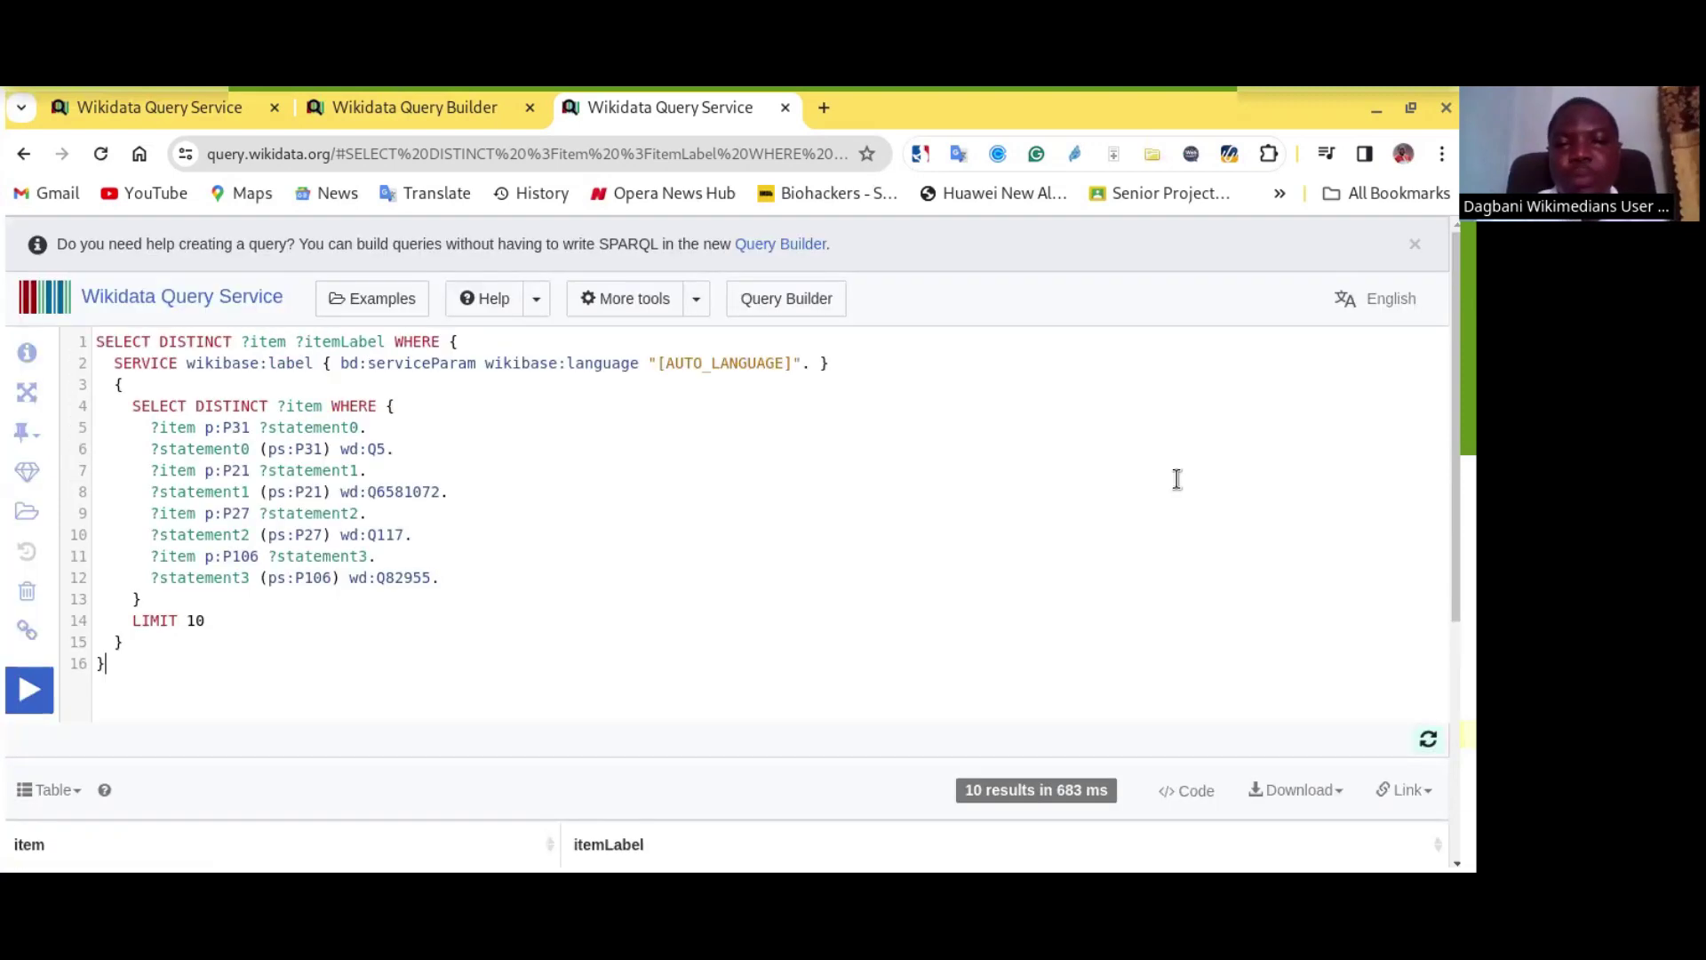